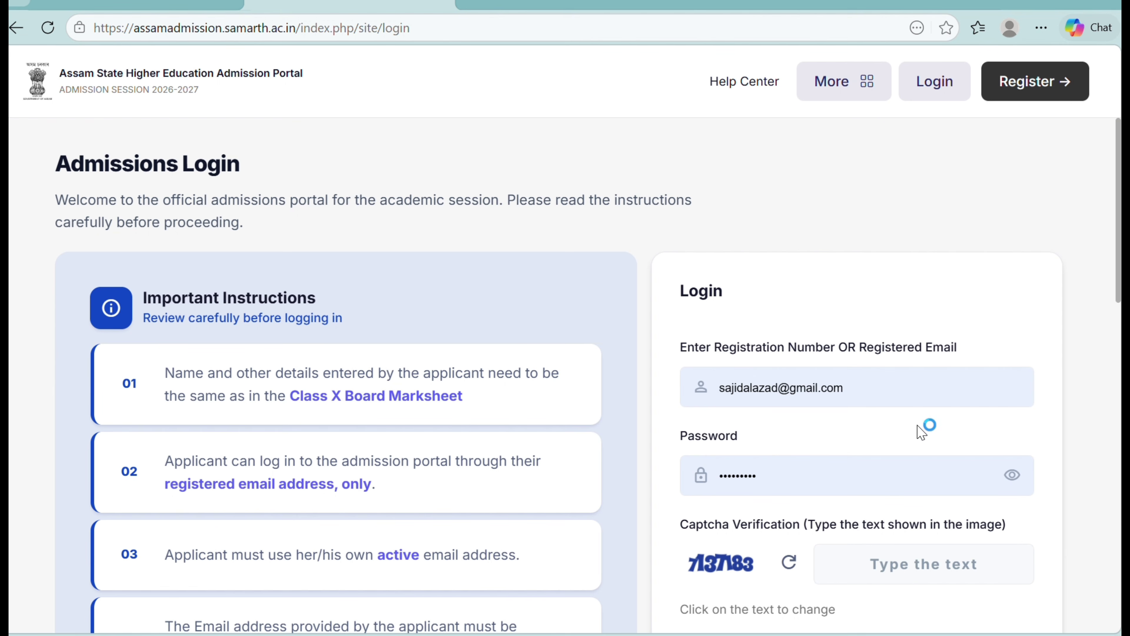
Enter the captcha verification text in the login form and log in to the admission portal
{"action": "scroll", "coordinate": [921, 430], "scroll_direction": "down", "scroll_amount": 3}
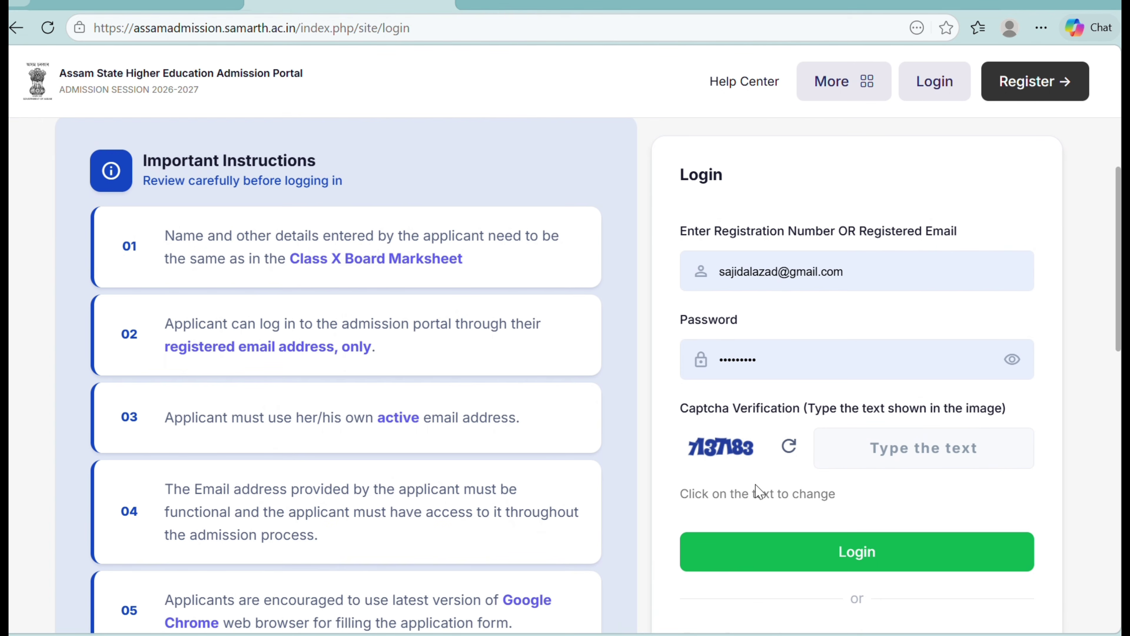
{"action": "left_click", "coordinate": [905, 456]}
{"action": "type", "text": "7137183"}
{"action": "left_click", "coordinate": [911, 561]}
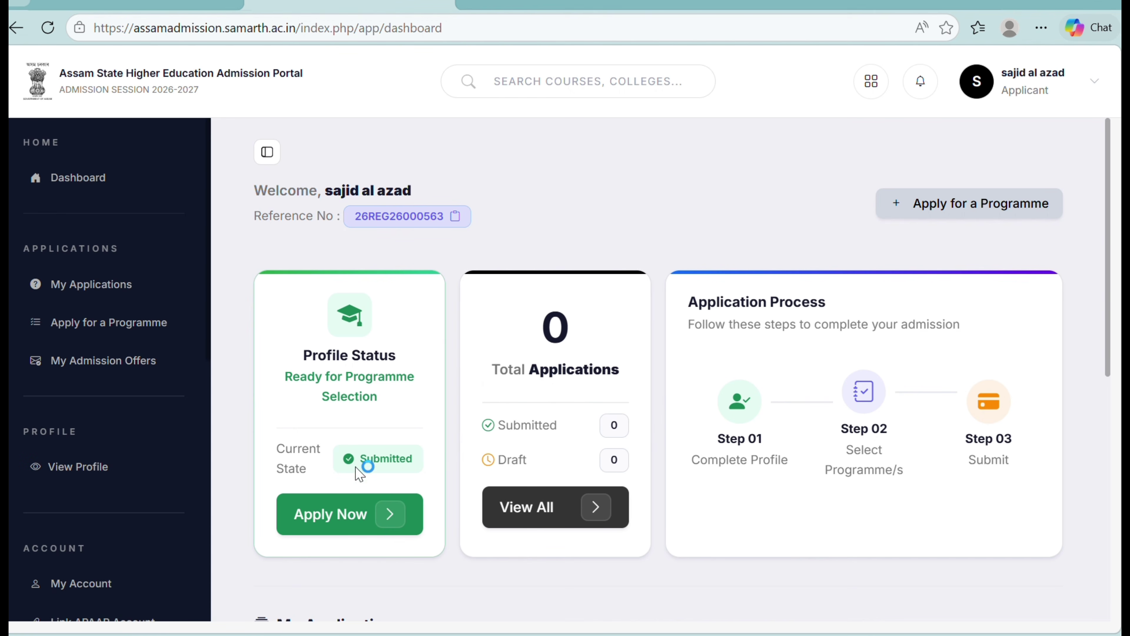
Start a programme application from the dashboard and set the admission mode to NON-CUET
{"action": "left_click", "coordinate": [381, 516]}
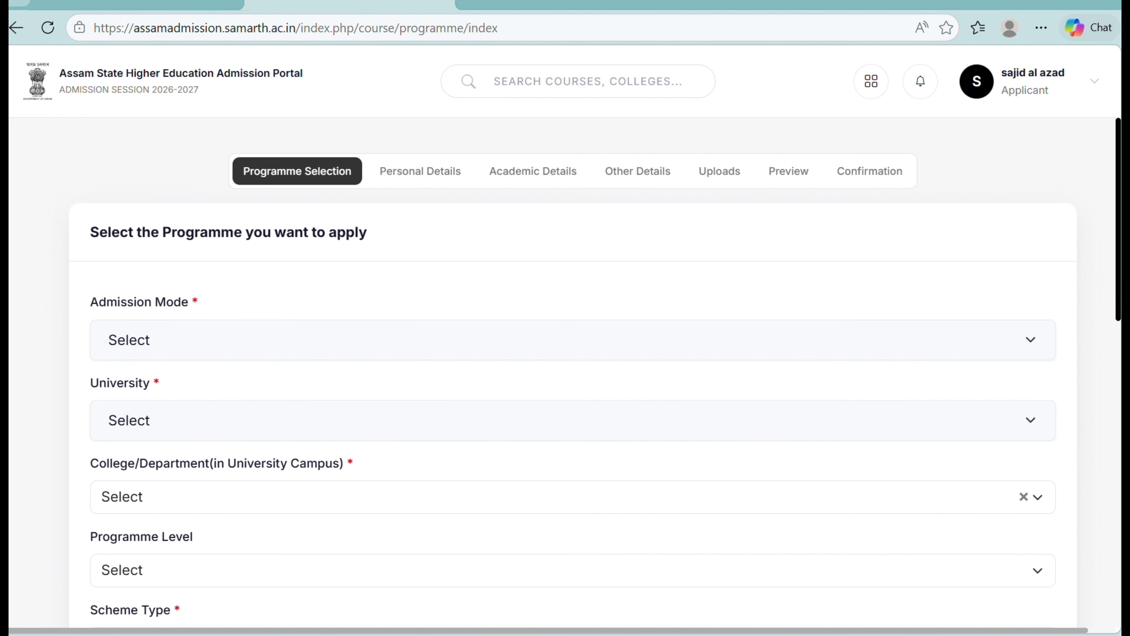
{"action": "scroll", "coordinate": [573, 374], "scroll_direction": "down", "scroll_amount": 2}
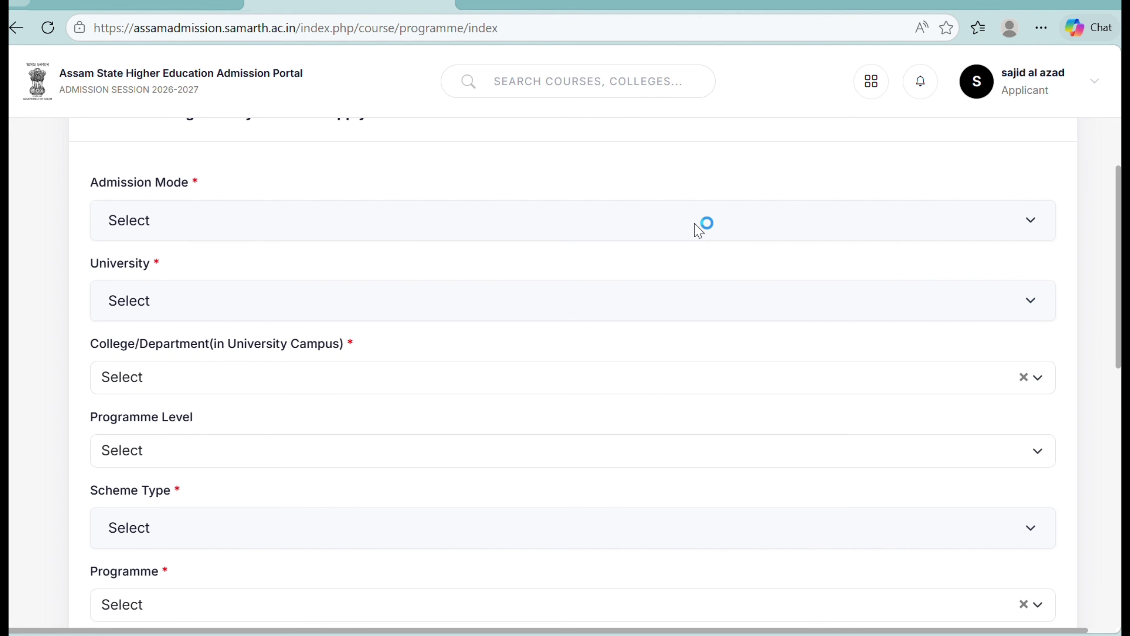
{"action": "left_click", "coordinate": [695, 225]}
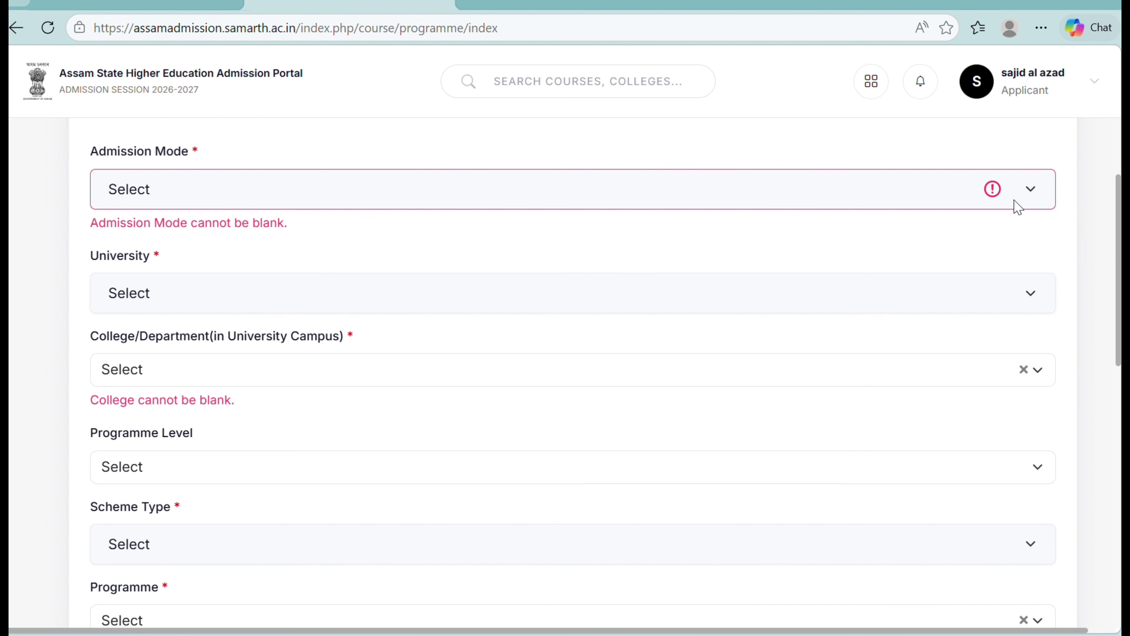
{"action": "left_click", "coordinate": [1024, 202]}
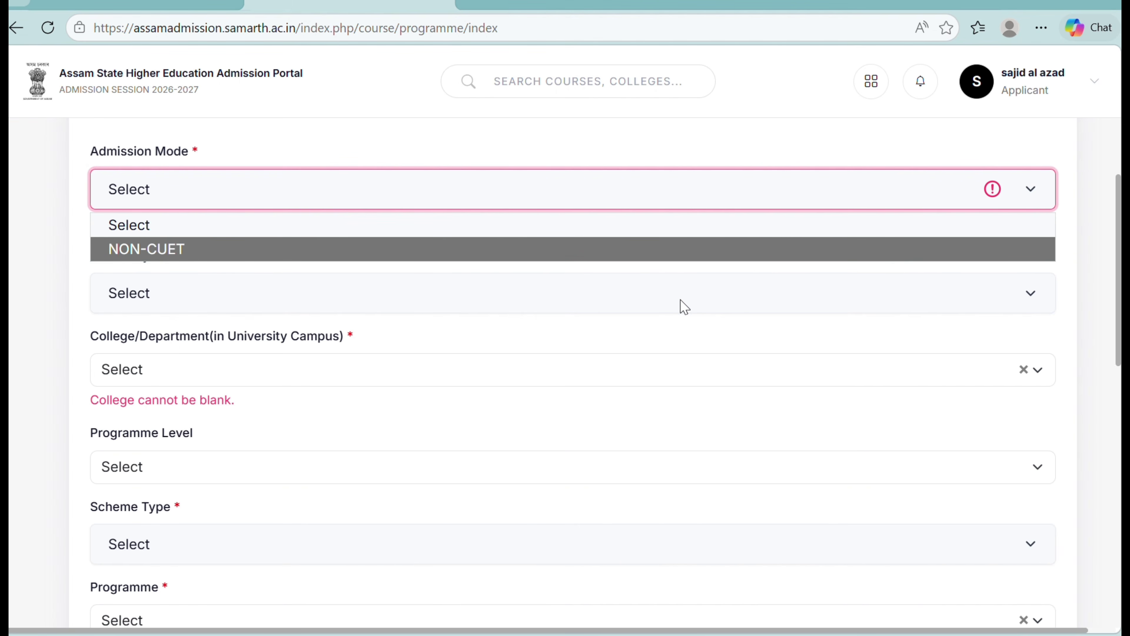
{"action": "left_click", "coordinate": [675, 256]}
Choose Gauhati University as the university in the programme selection form
{"action": "left_click", "coordinate": [753, 337]}
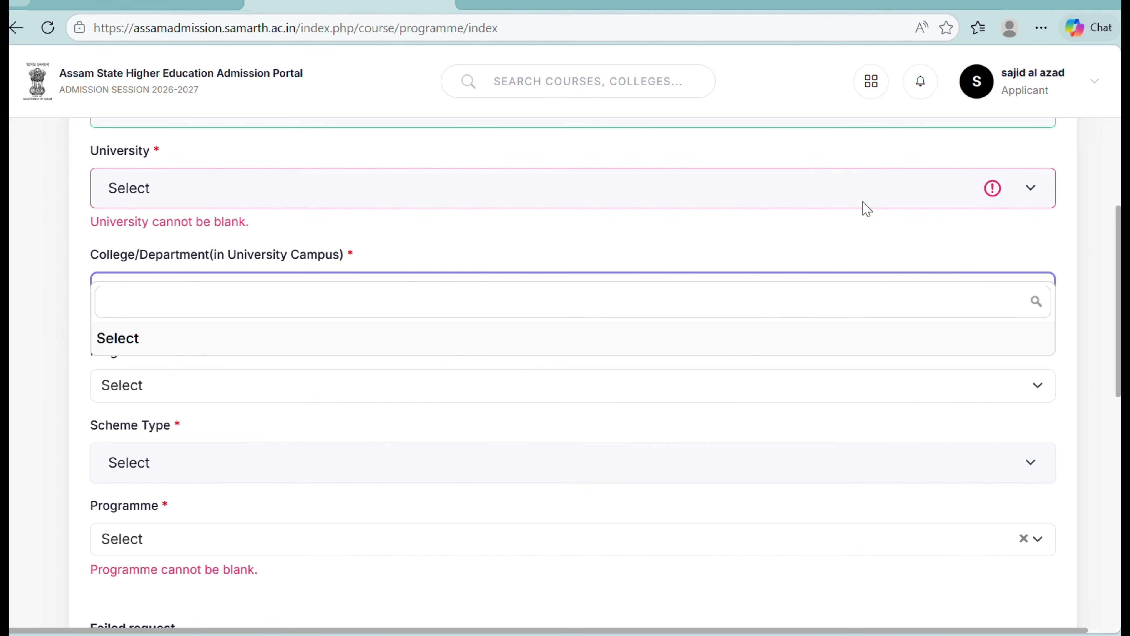
{"action": "left_click", "coordinate": [864, 192]}
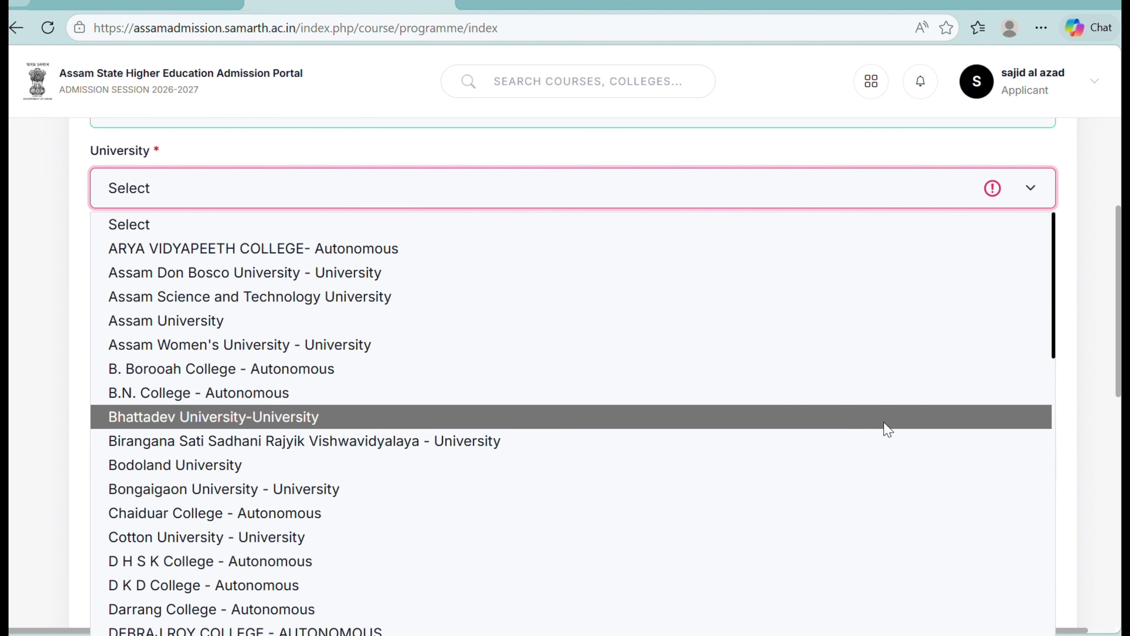
{"action": "scroll", "coordinate": [885, 429], "scroll_direction": "down", "scroll_amount": 3}
{"action": "scroll", "coordinate": [573, 423], "scroll_direction": "down", "scroll_amount": 1}
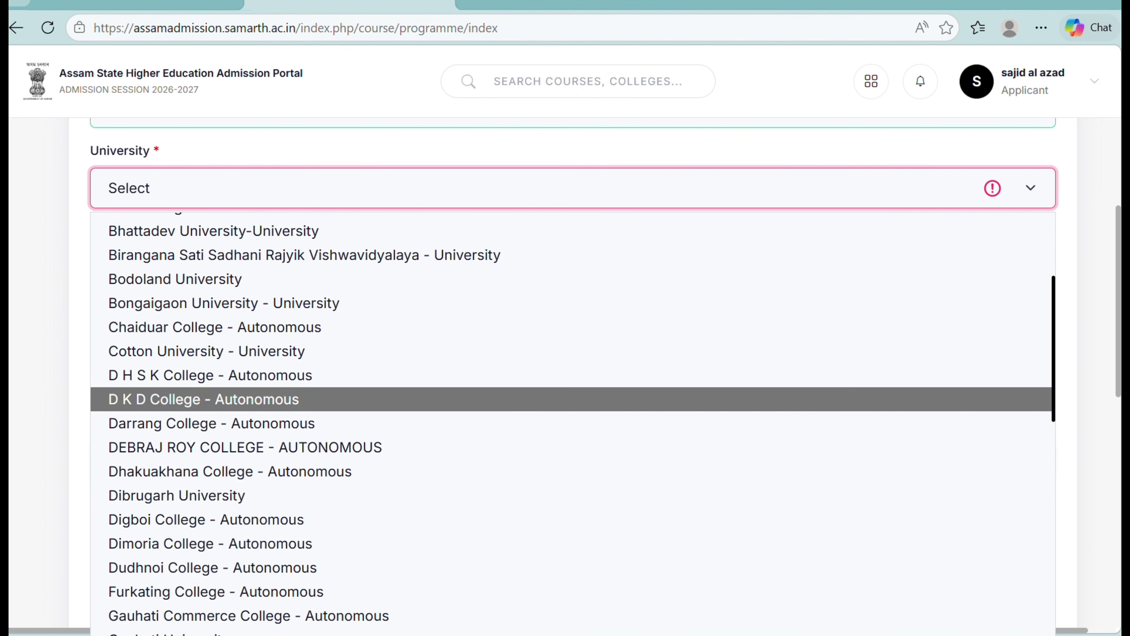
{"action": "scroll", "coordinate": [573, 422], "scroll_direction": "up", "scroll_amount": 1}
{"action": "scroll", "coordinate": [573, 423], "scroll_direction": "down", "scroll_amount": 1}
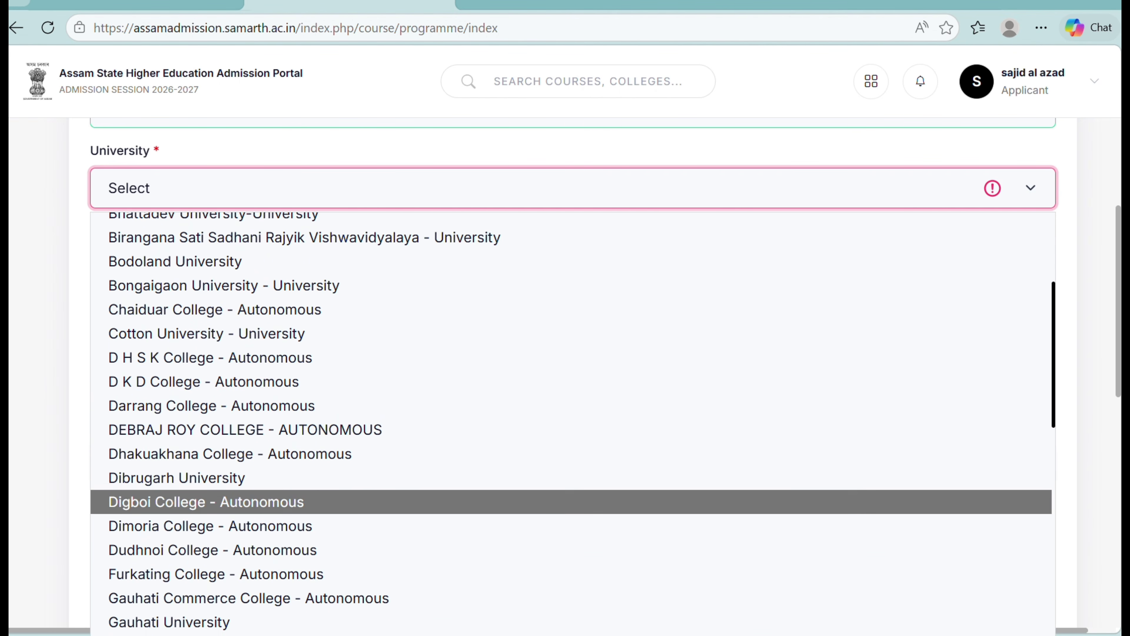
{"action": "scroll", "coordinate": [573, 500], "scroll_direction": "down", "scroll_amount": 3}
{"action": "scroll", "coordinate": [573, 503], "scroll_direction": "down", "scroll_amount": 3}
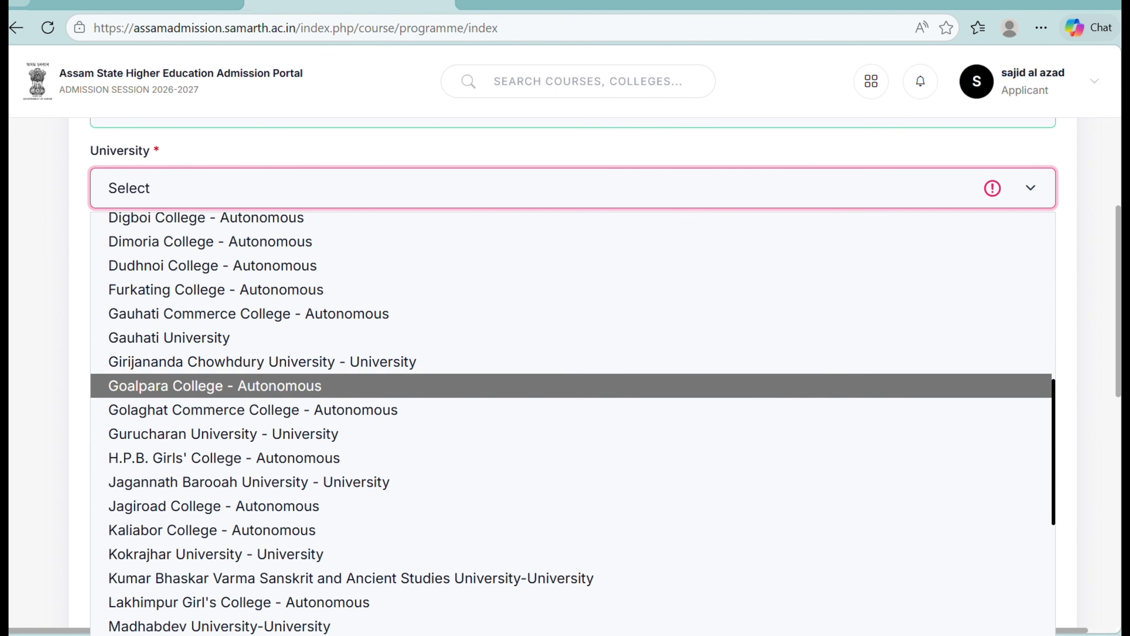
{"action": "scroll", "coordinate": [573, 465], "scroll_direction": "up", "scroll_amount": 1}
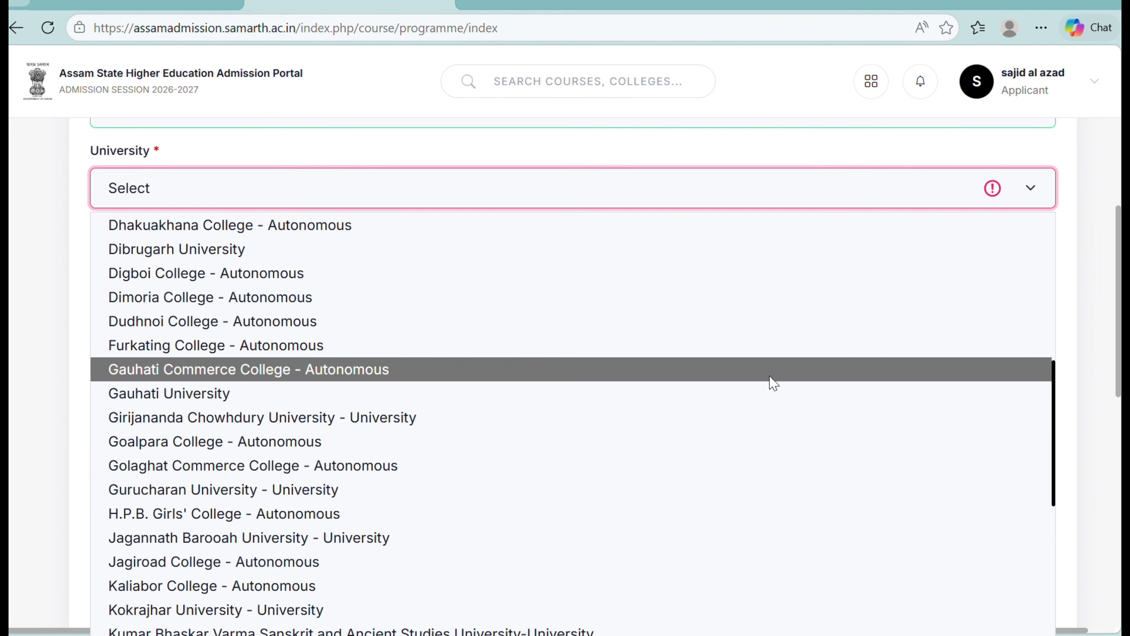
{"action": "left_click", "coordinate": [534, 394]}
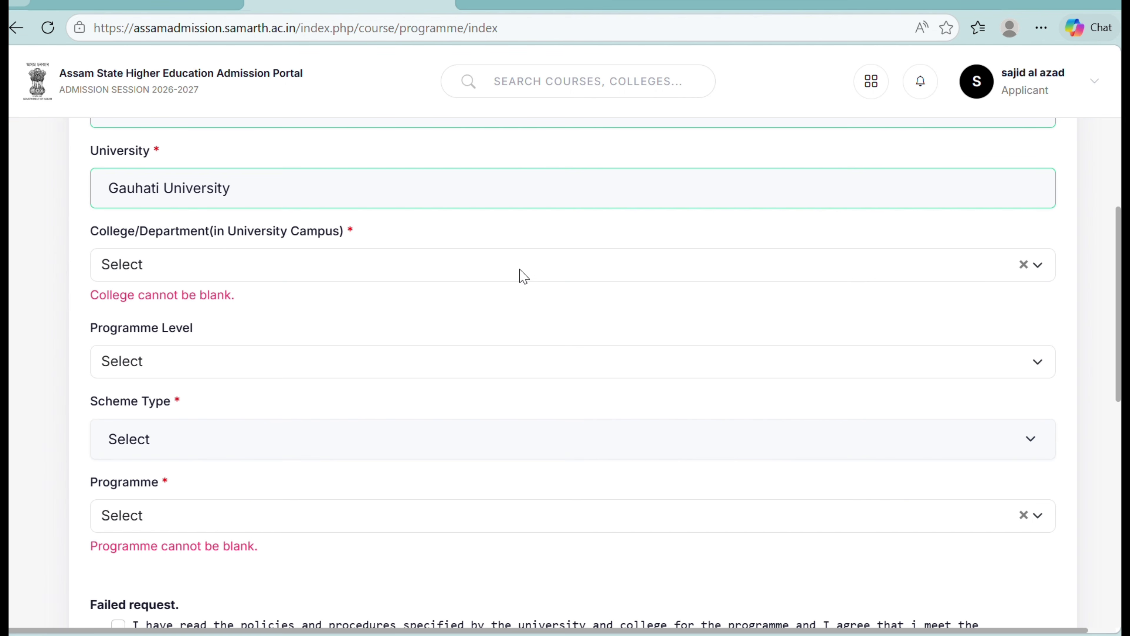
Look through the college options, search them for "gau" and select Gauhati University Campus [GU-FYIMP, UNIVERSITY]
{"action": "left_click", "coordinate": [709, 270]}
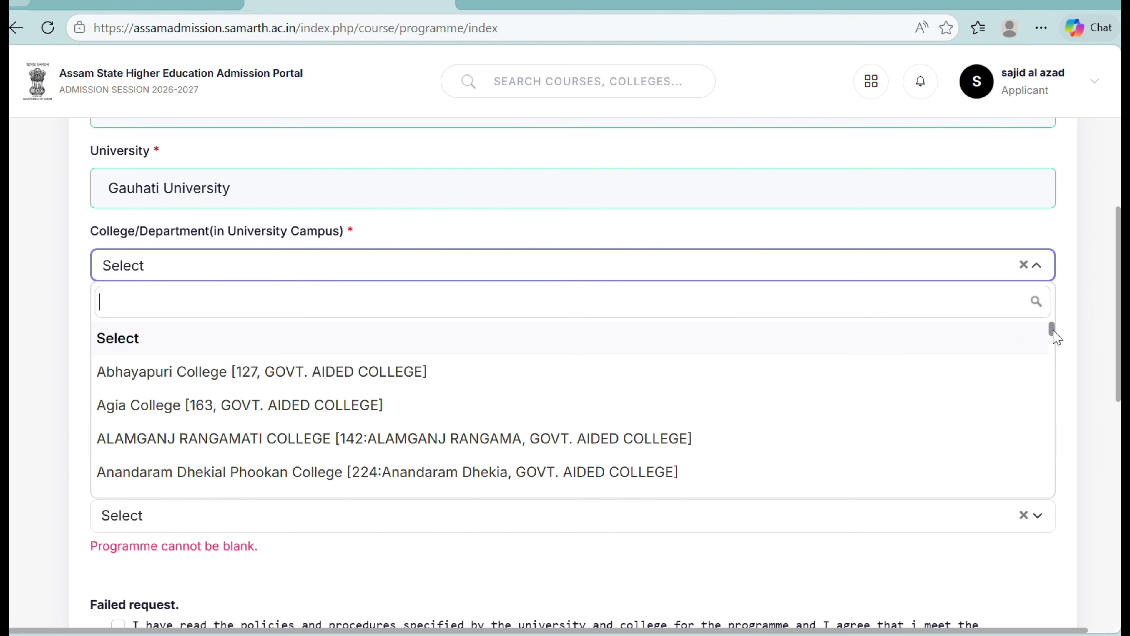
{"action": "left_click_drag", "start_coordinate": [1052, 329], "coordinate": [1071, 463]}
{"action": "left_click", "coordinate": [1086, 491]}
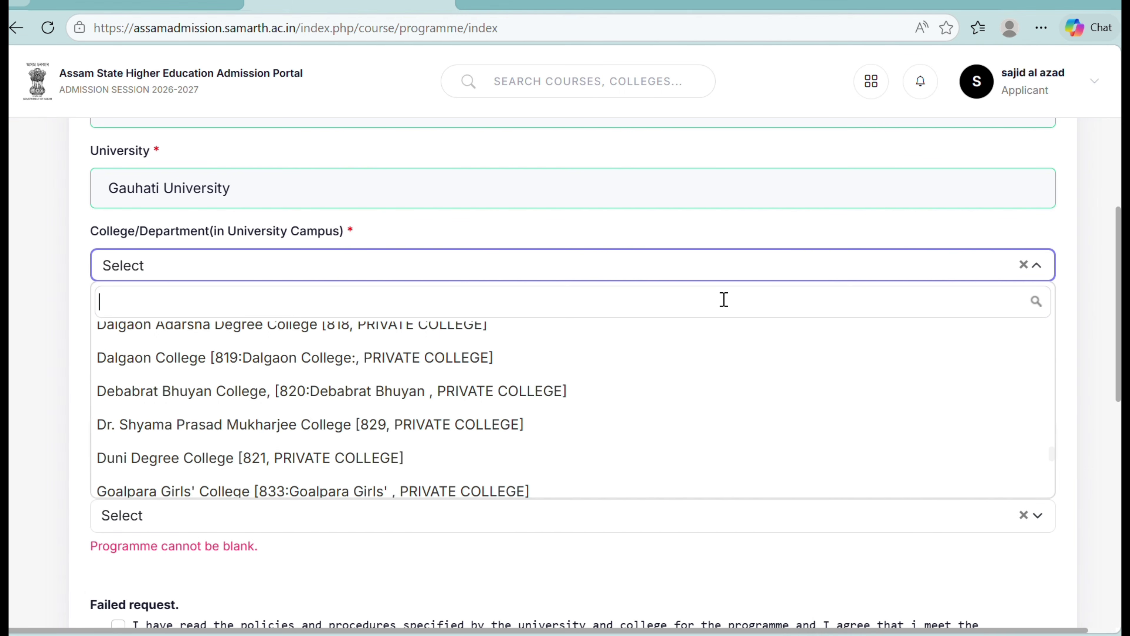
{"action": "type", "text": "ga"}
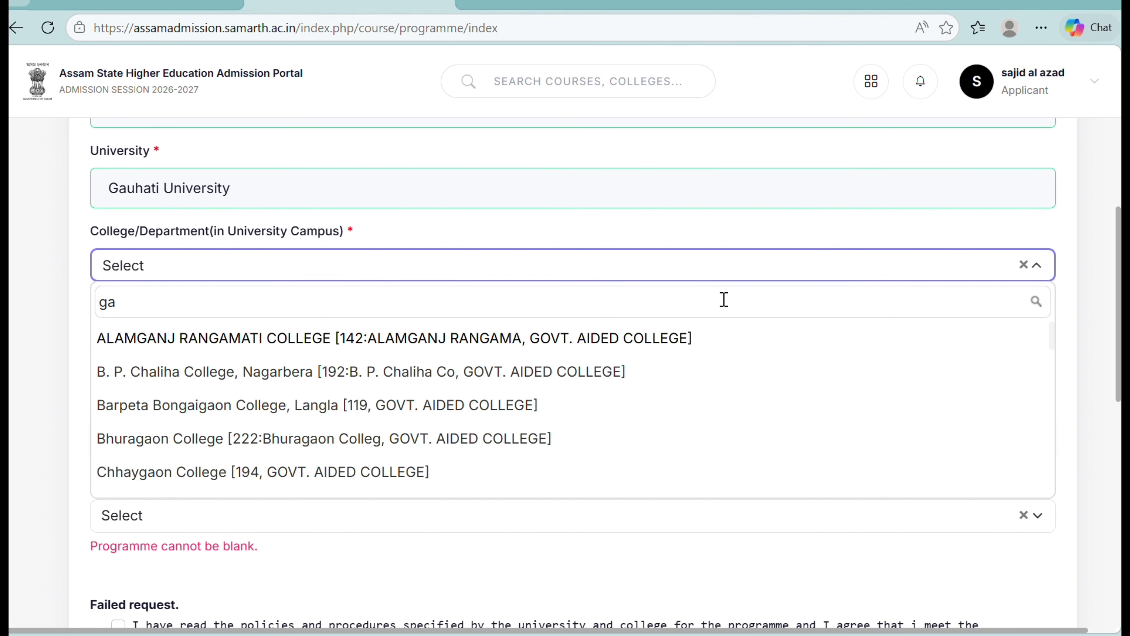
{"action": "type", "text": "u"}
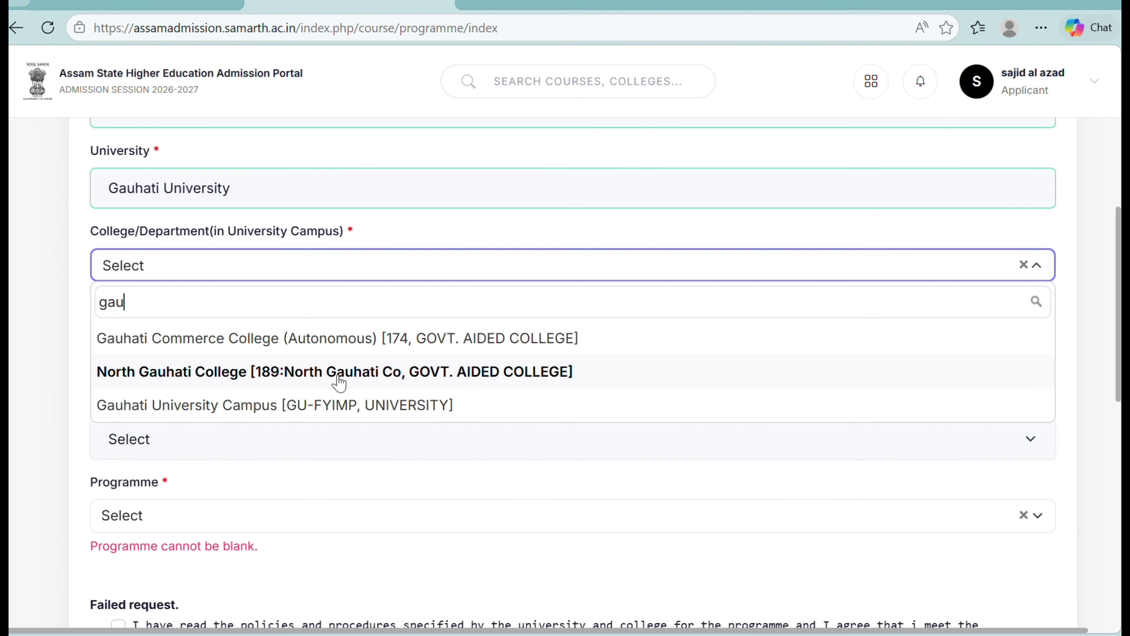
{"action": "left_click", "coordinate": [272, 404]}
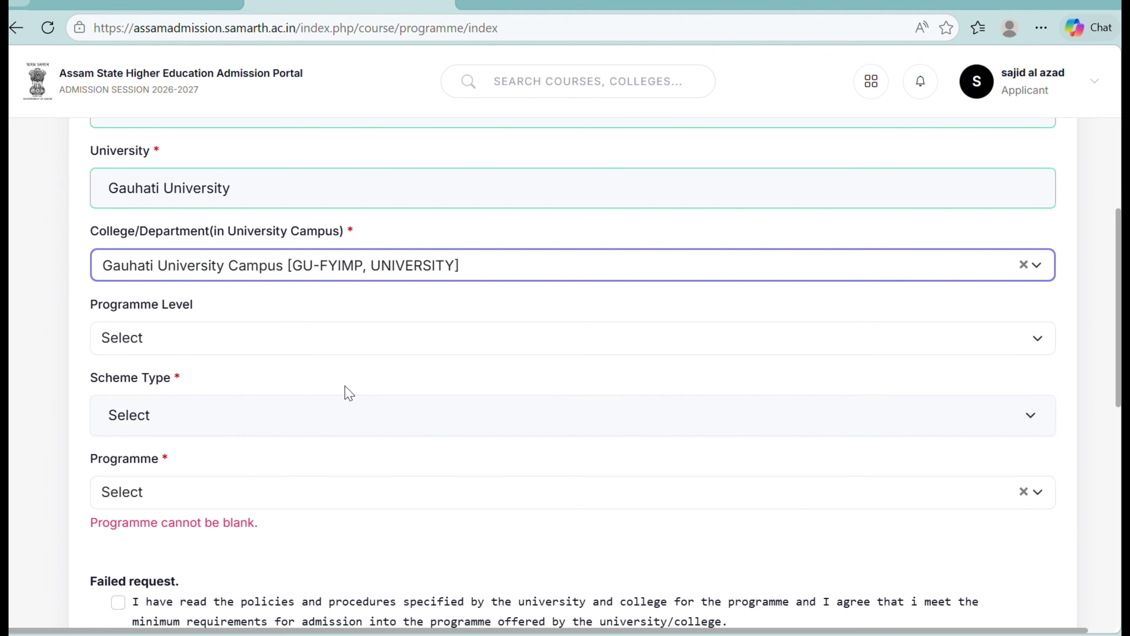
Change the college to Pragjyotish College [175, GOVT. AIDED COLLEGE] by searching for "prag"
{"action": "left_click", "coordinate": [1037, 265]}
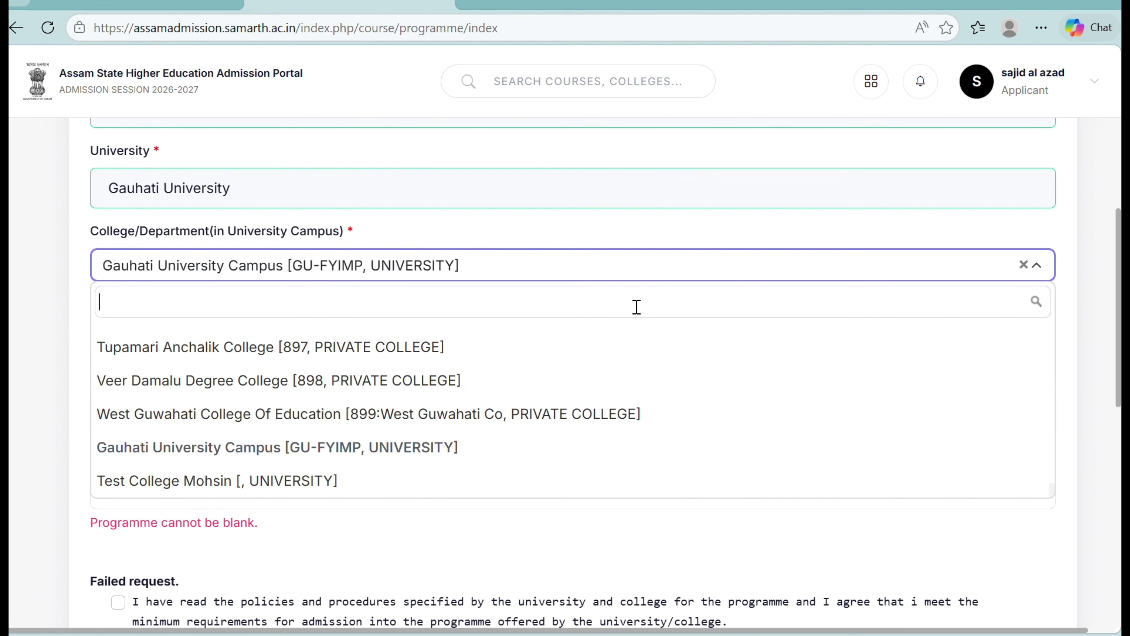
{"action": "type", "text": "prag"}
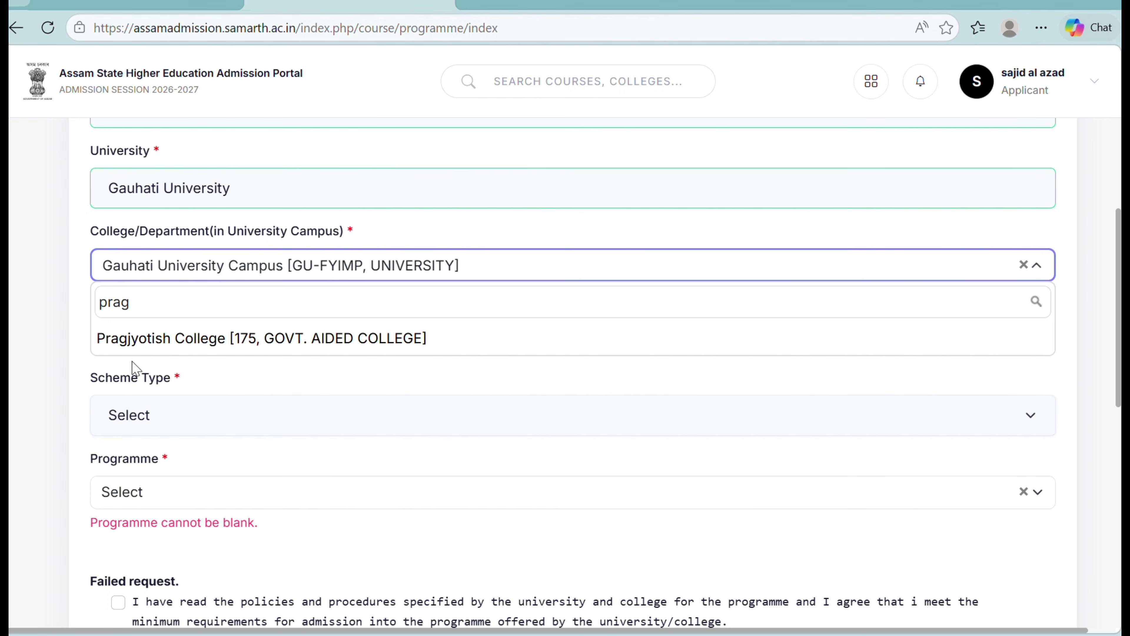
{"action": "left_click", "coordinate": [246, 339]}
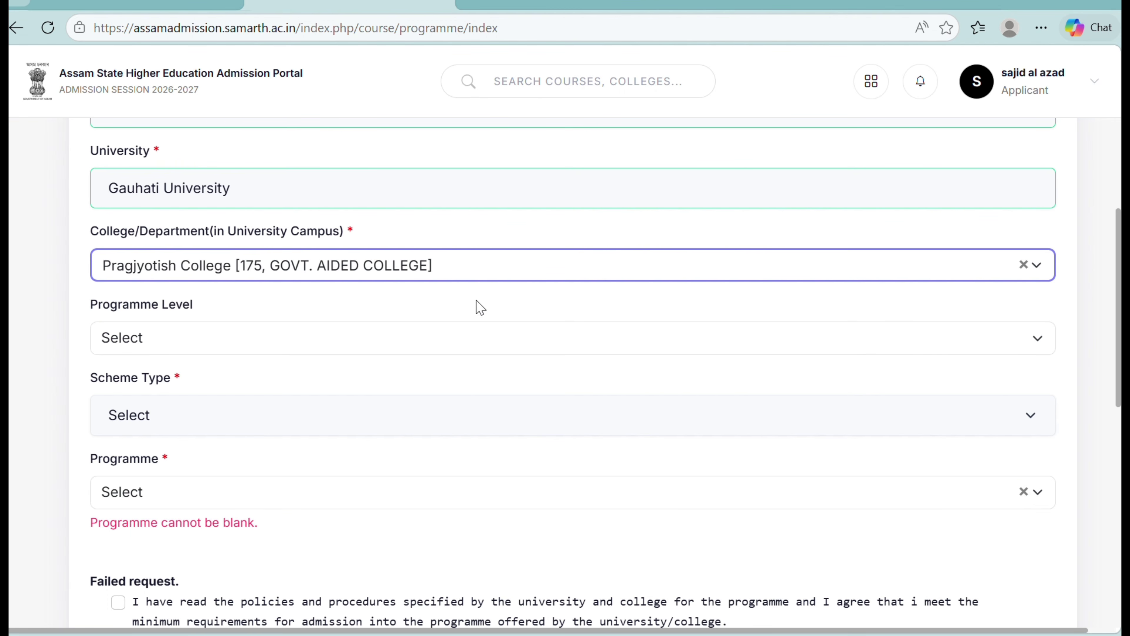
Switch the university to Cotton University - University and select Cotton University as the college
{"action": "left_click", "coordinate": [463, 189]}
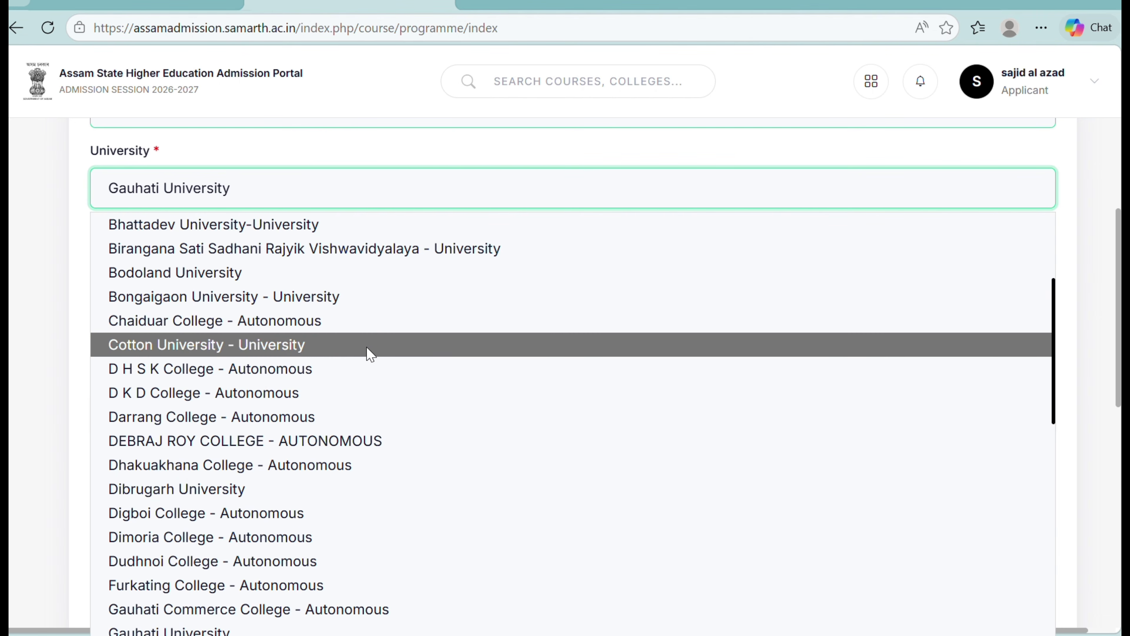
{"action": "left_click", "coordinate": [367, 338]}
{"action": "left_click", "coordinate": [415, 259]}
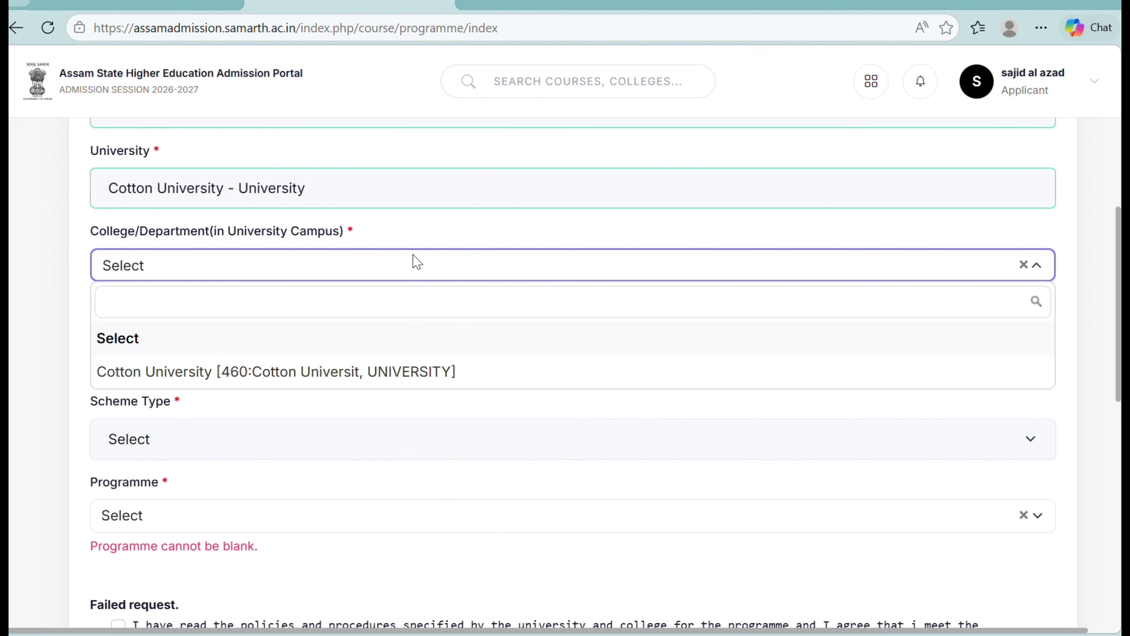
{"action": "left_click", "coordinate": [394, 372]}
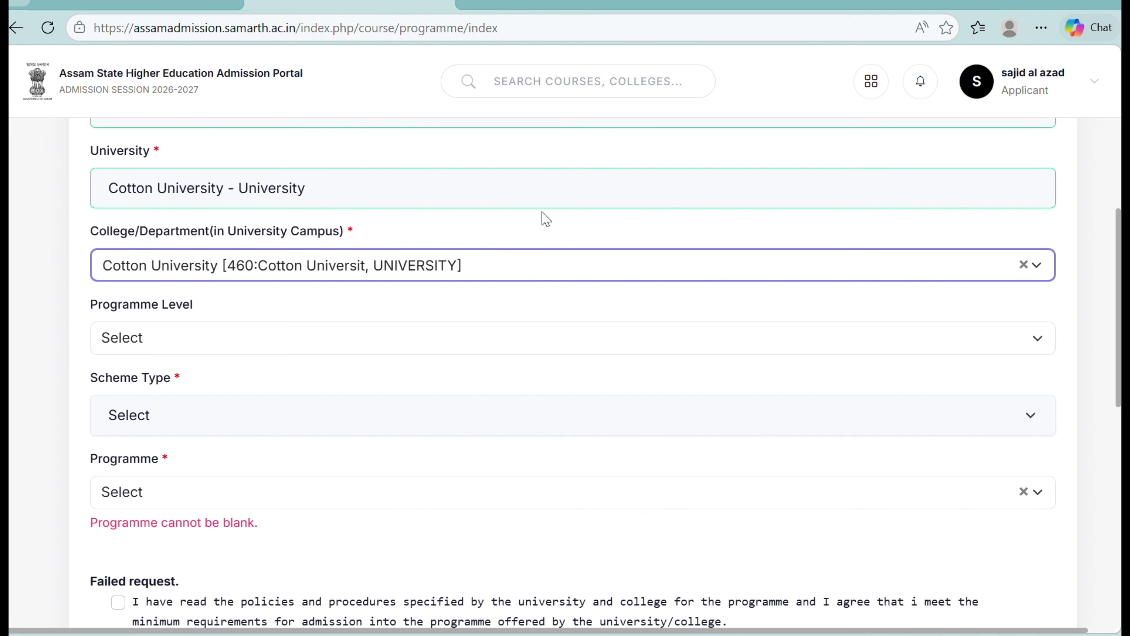
Set the university to Gauhati University and search the colleges for "pra" to select Pragjyotish College
{"action": "left_click", "coordinate": [536, 195]}
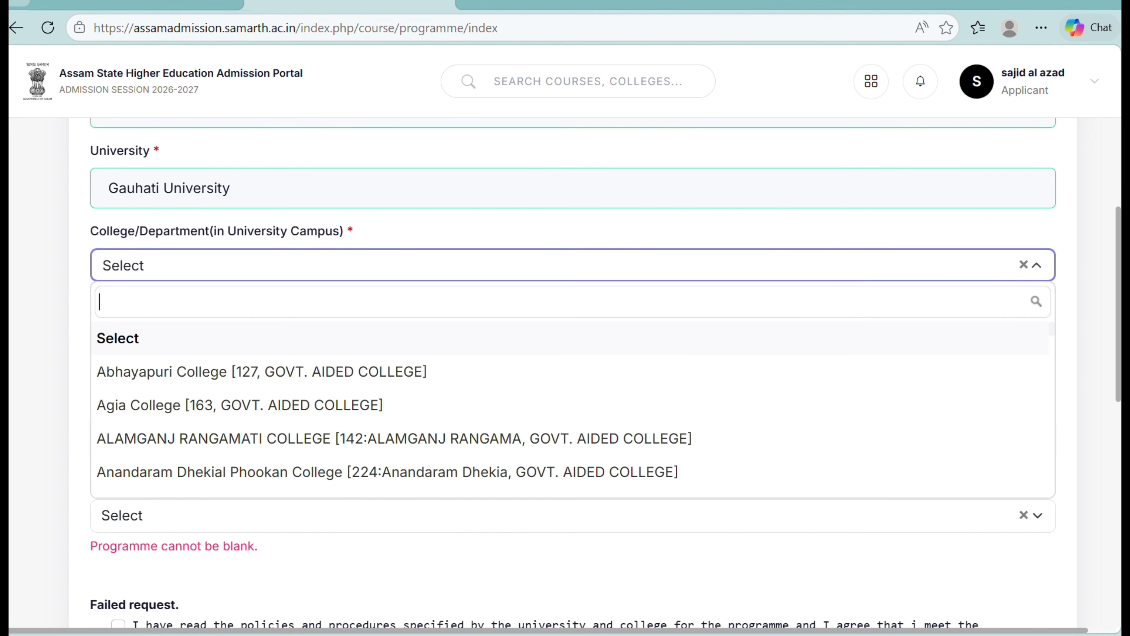
{"action": "scroll", "coordinate": [570, 409], "scroll_direction": "down", "scroll_amount": 3}
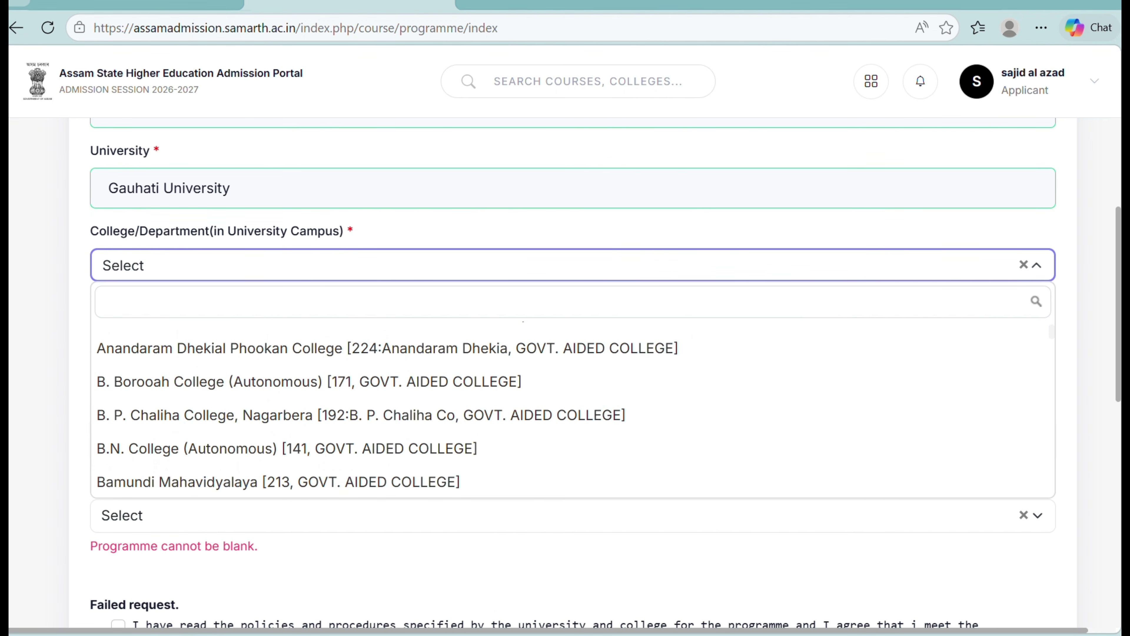
{"action": "scroll", "coordinate": [570, 410], "scroll_direction": "up", "scroll_amount": 3}
{"action": "type", "text": "pra"}
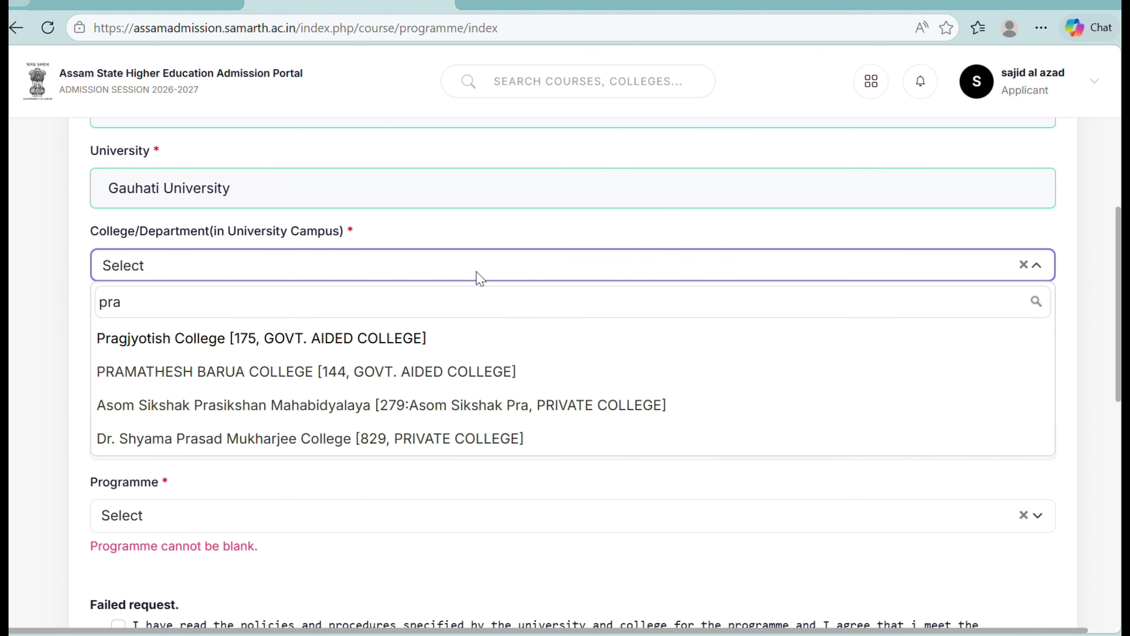
{"action": "left_click", "coordinate": [475, 337]}
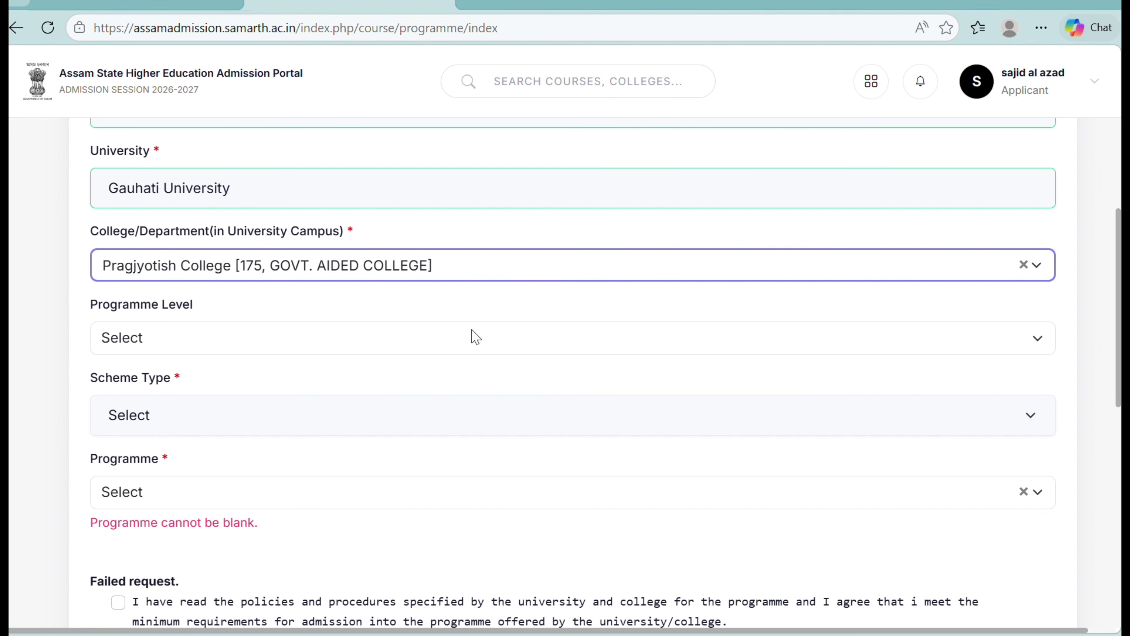
Set the programme level to BACHELOR (Under-Graduate Programmes) and the scheme type to NEP-STREAM
{"action": "left_click", "coordinate": [495, 346]}
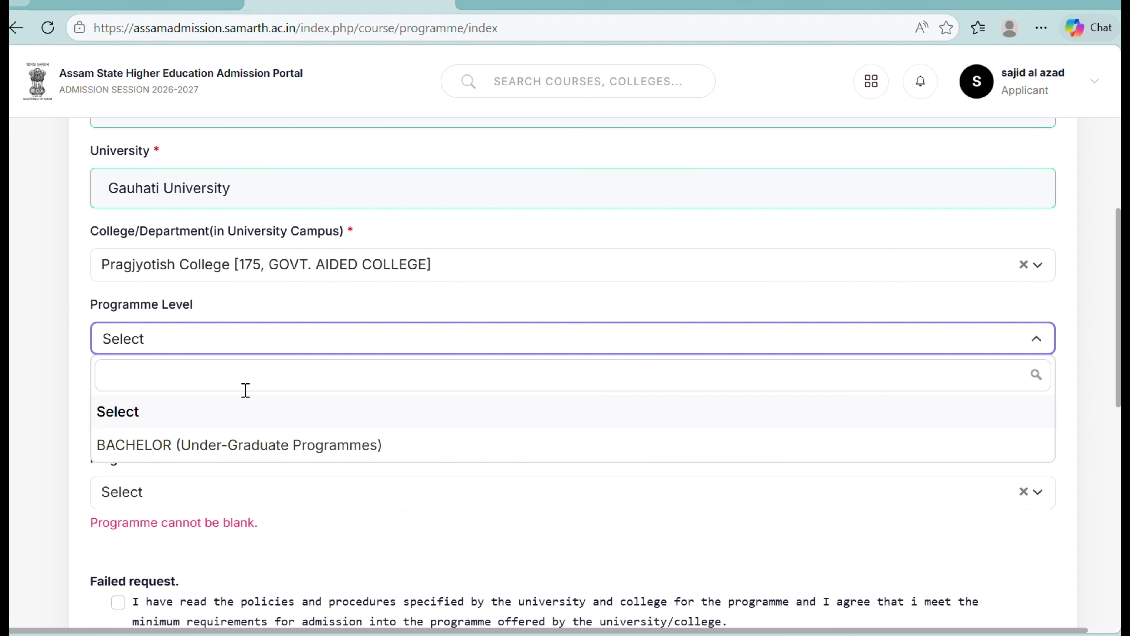
{"action": "left_click", "coordinate": [238, 447]}
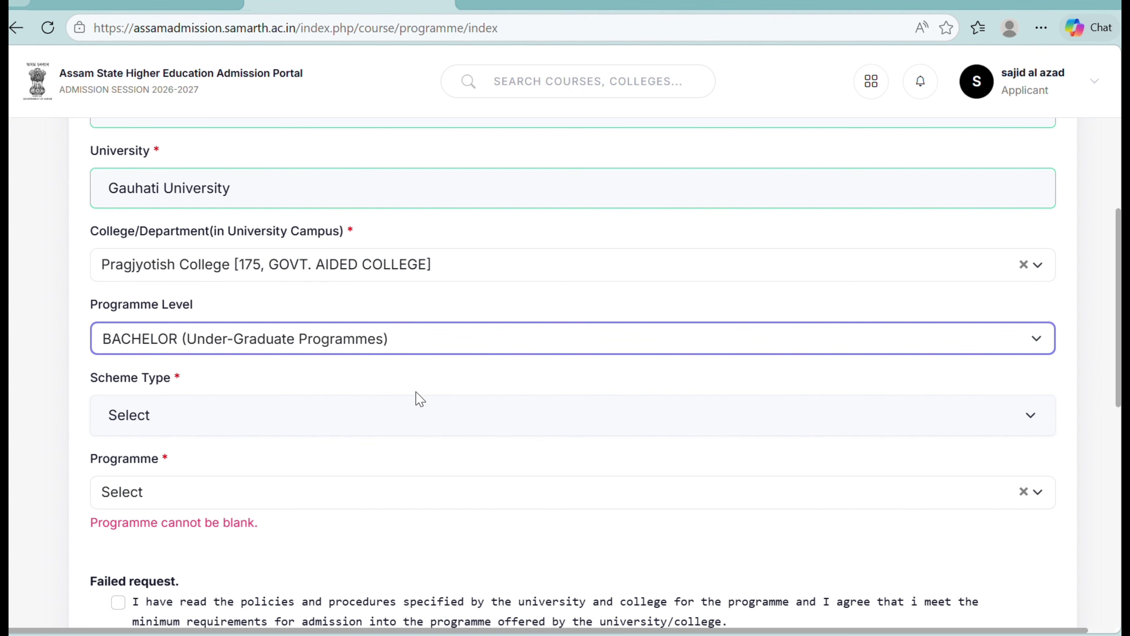
{"action": "left_click", "coordinate": [693, 423]}
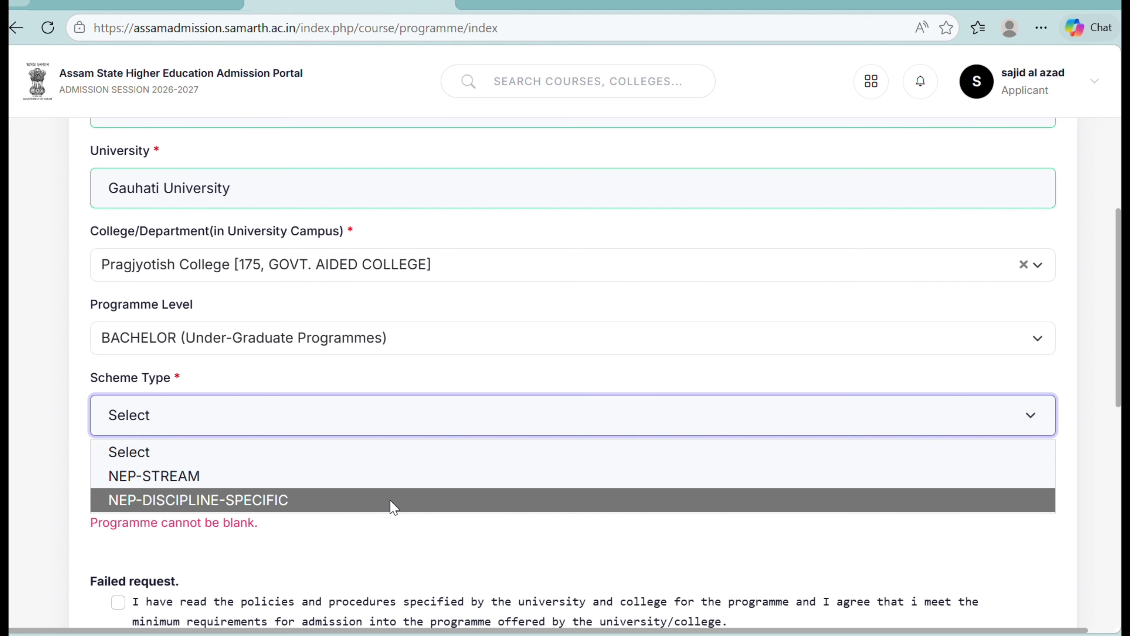
{"action": "left_click", "coordinate": [440, 480]}
Compare the programmes offered under the NEP-STREAM and NEP-DISCIPLINE-SPECIFIC scheme types without choosing one
{"action": "left_click", "coordinate": [886, 494]}
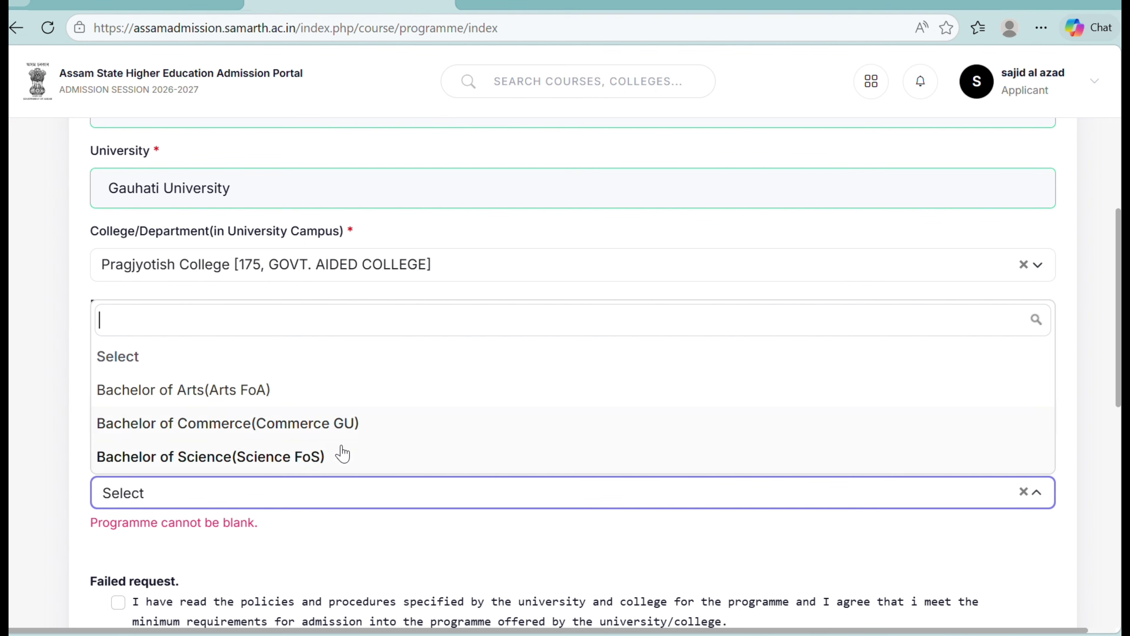
{"action": "left_click", "coordinate": [517, 542]}
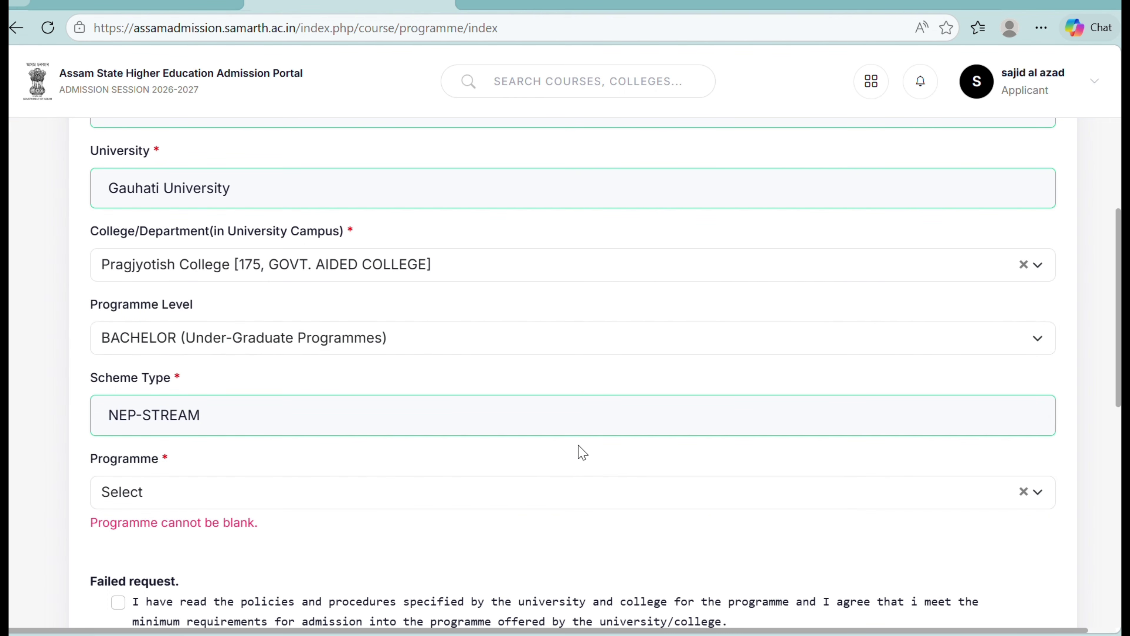
{"action": "left_click", "coordinate": [585, 407]}
{"action": "left_click", "coordinate": [499, 541]}
{"action": "left_click", "coordinate": [512, 506]}
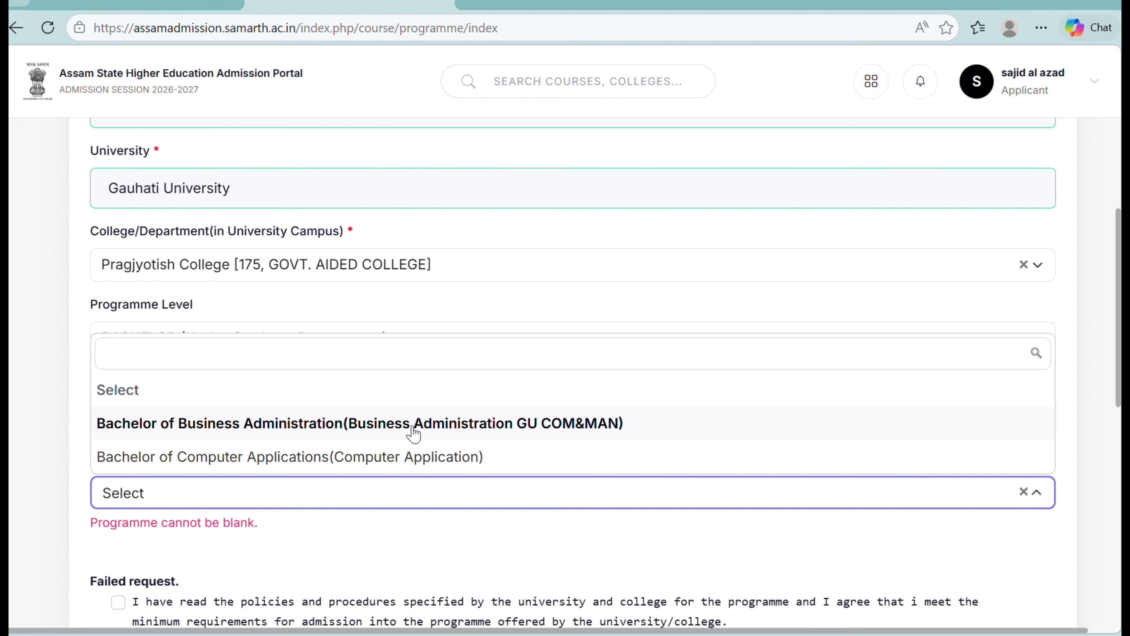
{"action": "key", "text": "Escape"}
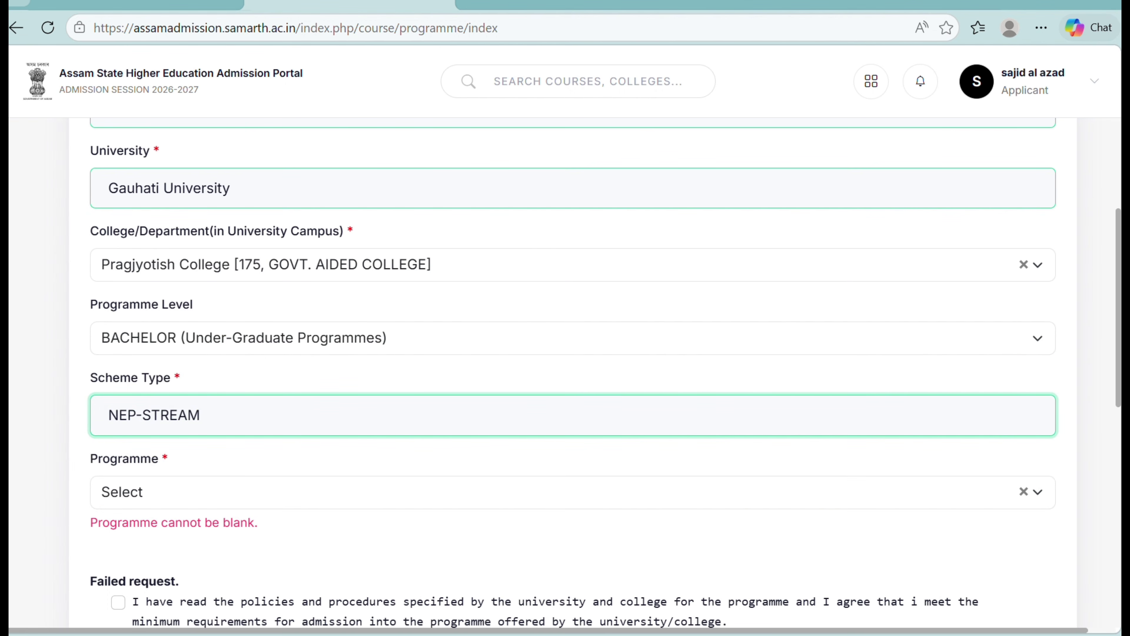
Check the programme list again under the NEP-STREAM and NEP-DISCIPLINE-SPECIFIC scheme types
{"action": "left_click", "coordinate": [512, 493]}
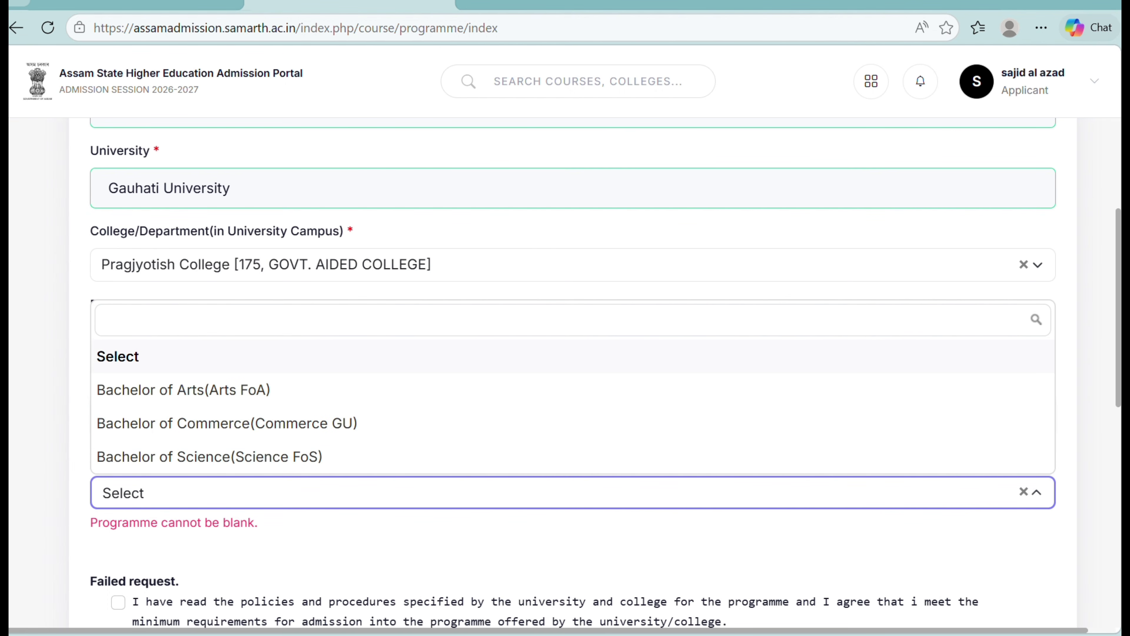
{"action": "left_click", "coordinate": [512, 492]}
{"action": "left_click", "coordinate": [512, 493]}
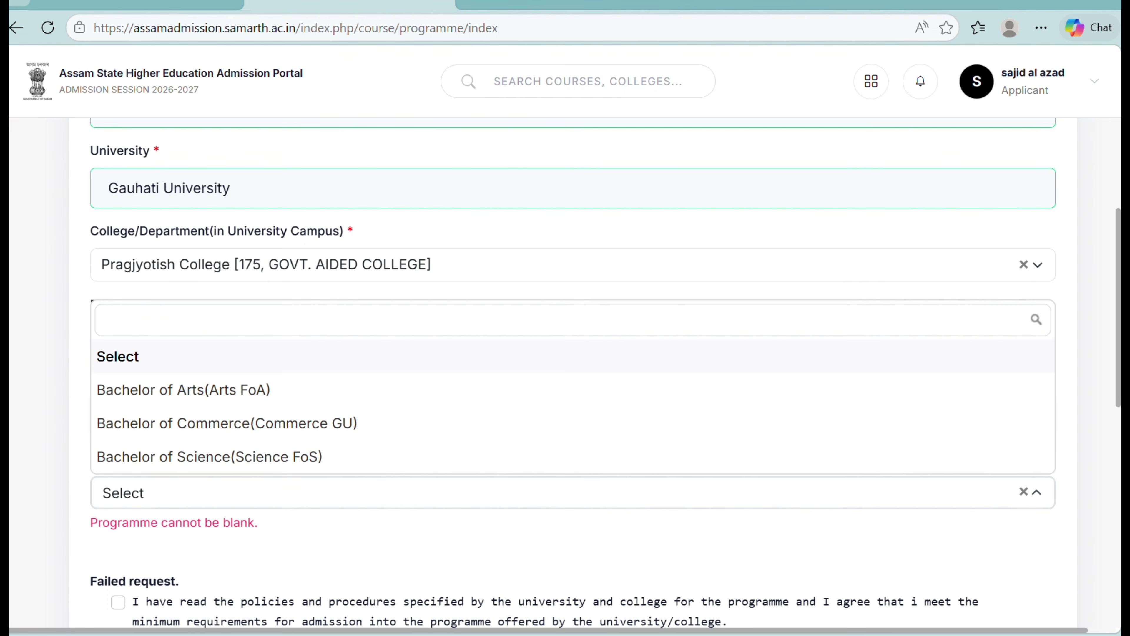
{"action": "left_click", "coordinate": [512, 492]}
{"action": "left_click", "coordinate": [512, 499]}
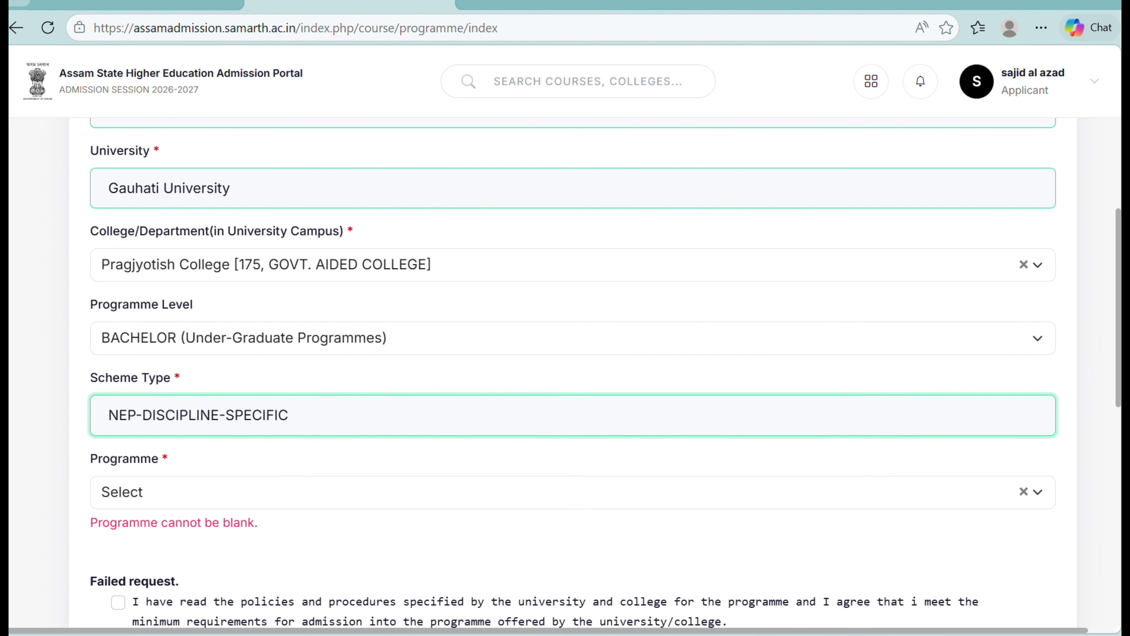
{"action": "left_click", "coordinate": [512, 492]}
{"action": "left_click", "coordinate": [512, 492]}
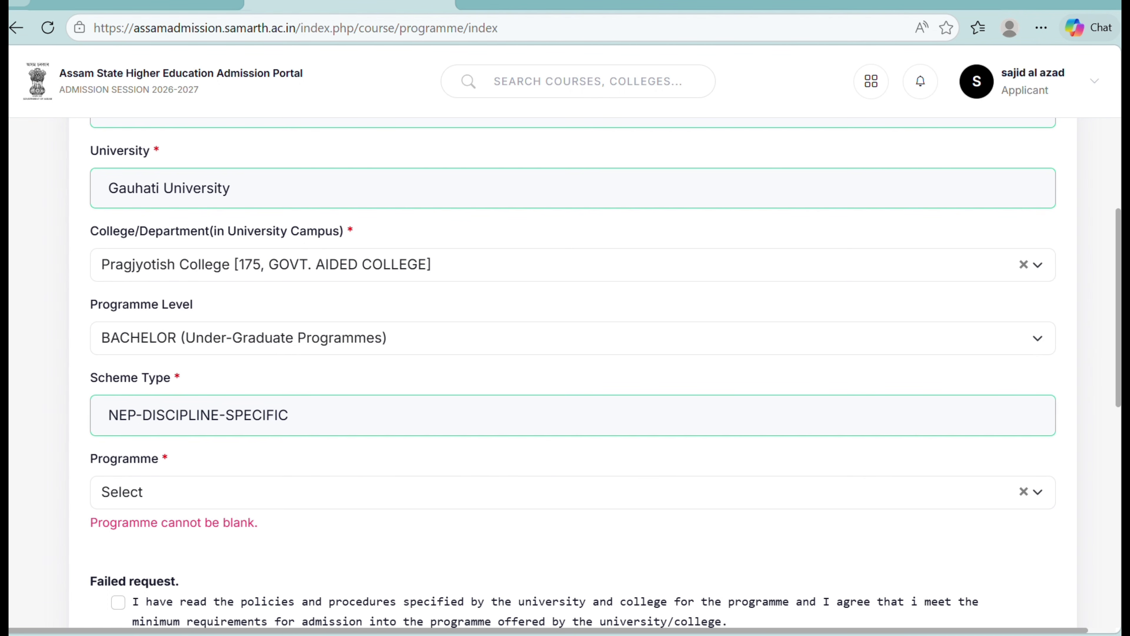
Set the scheme type to NEP-STREAM and select Bachelor of Science(Science FoS) as the programme
{"action": "left_click", "coordinate": [333, 415]}
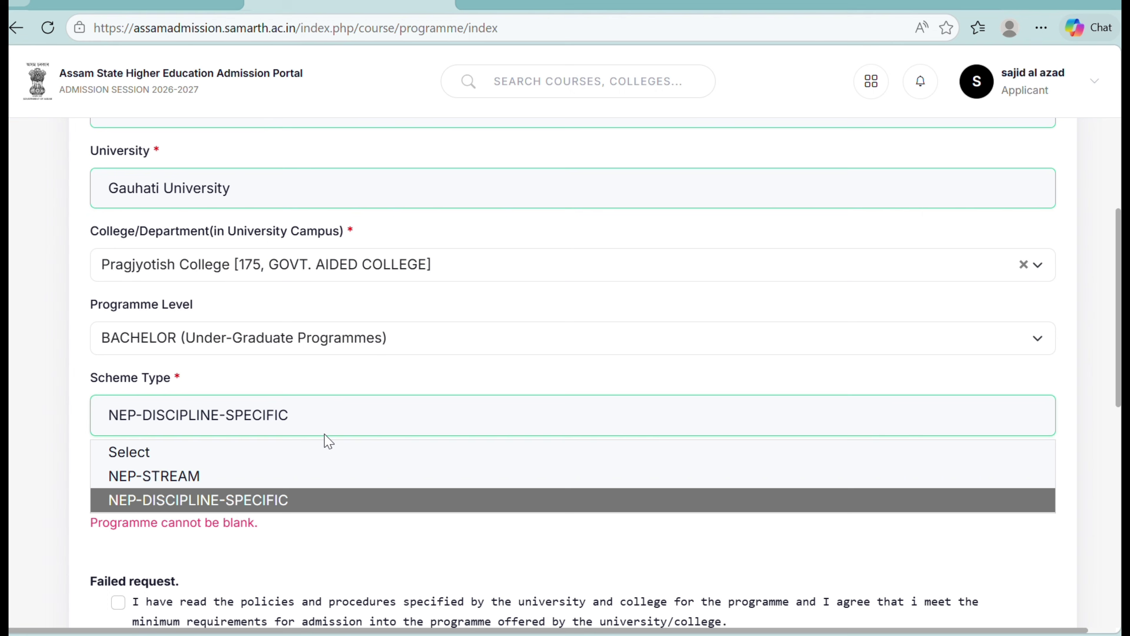
{"action": "left_click", "coordinate": [310, 476]}
{"action": "left_click", "coordinate": [303, 494]}
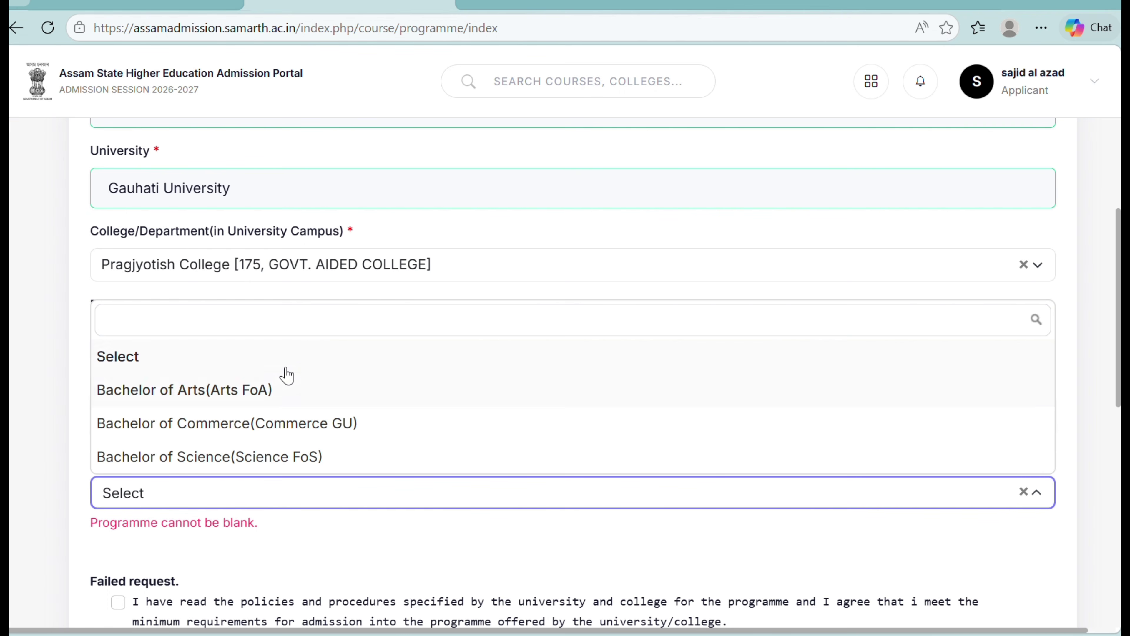
{"action": "left_click", "coordinate": [249, 523]}
{"action": "left_click", "coordinate": [262, 498]}
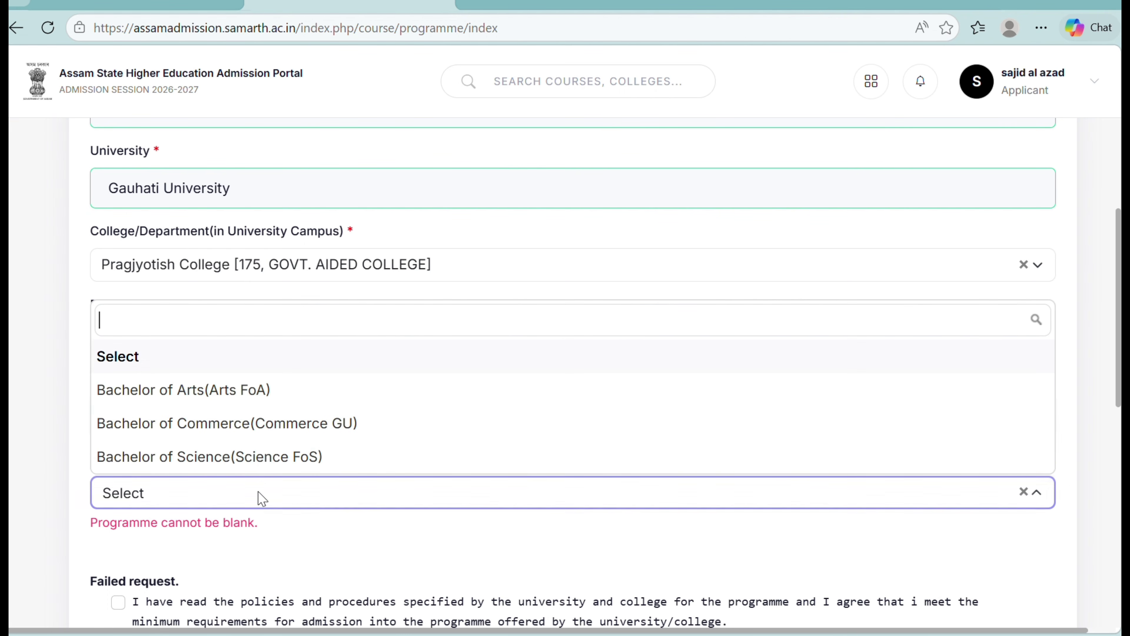
{"action": "left_click", "coordinate": [294, 461]}
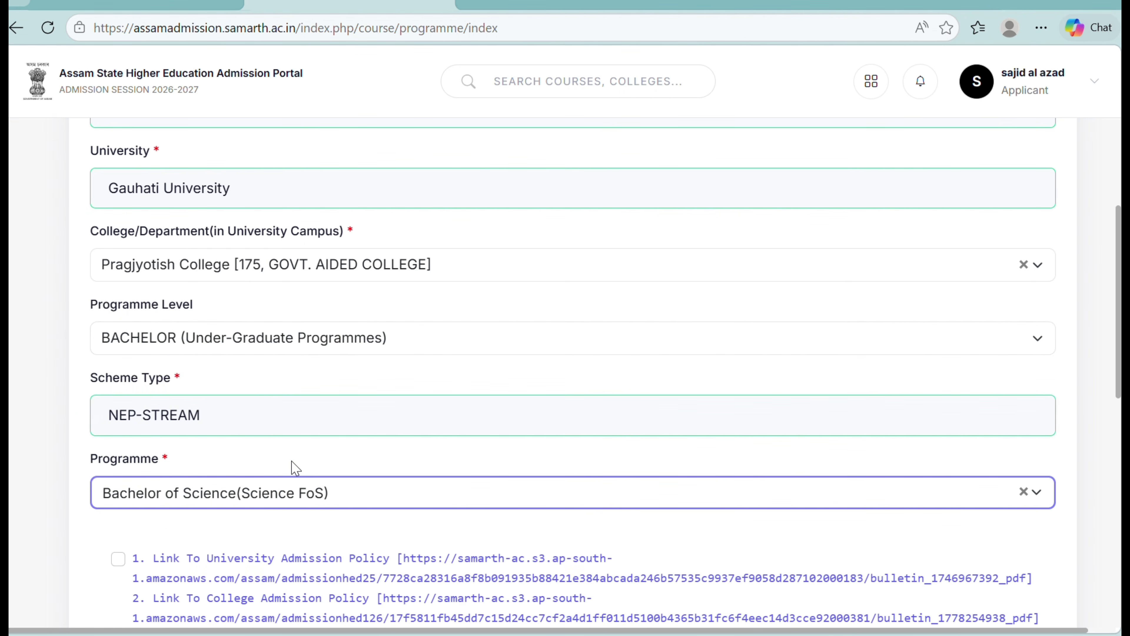
Accept the university and college admission policy declaration and proceed to the course preferences
{"action": "scroll", "coordinate": [1118, 360], "scroll_direction": "down", "scroll_amount": 3}
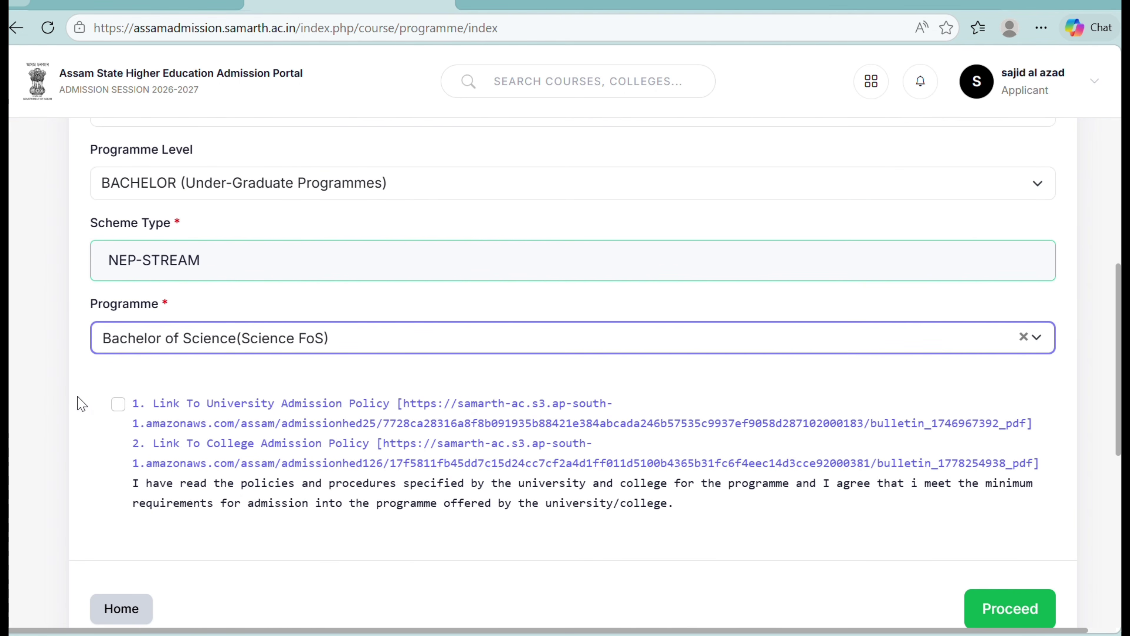
{"action": "left_click", "coordinate": [118, 405]}
{"action": "left_click", "coordinate": [118, 404]}
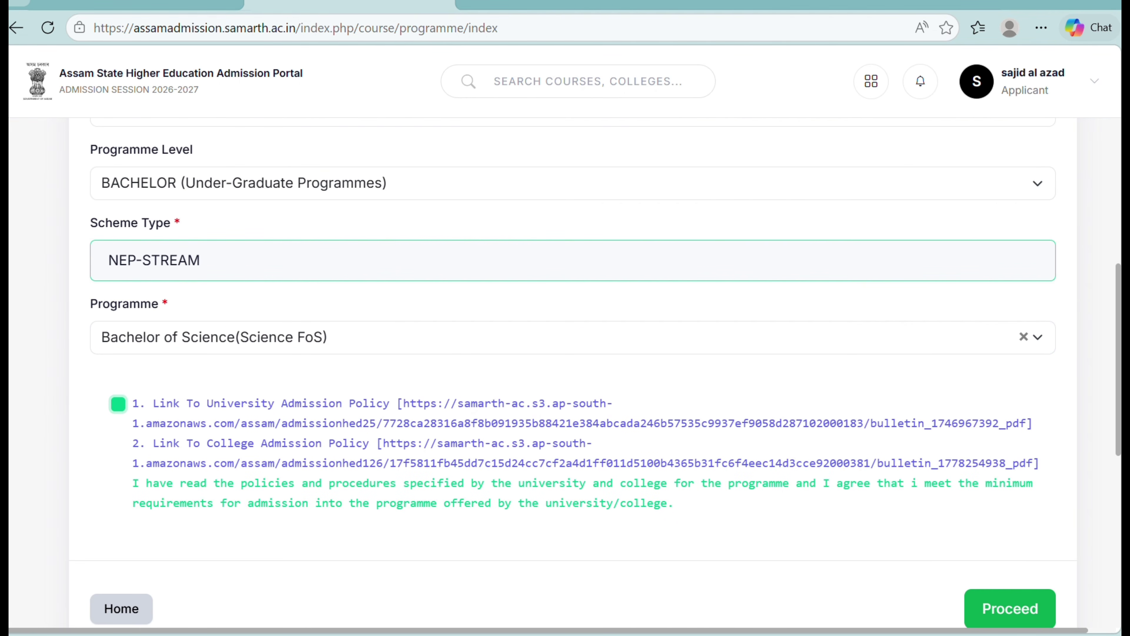
{"action": "left_click", "coordinate": [1020, 611]}
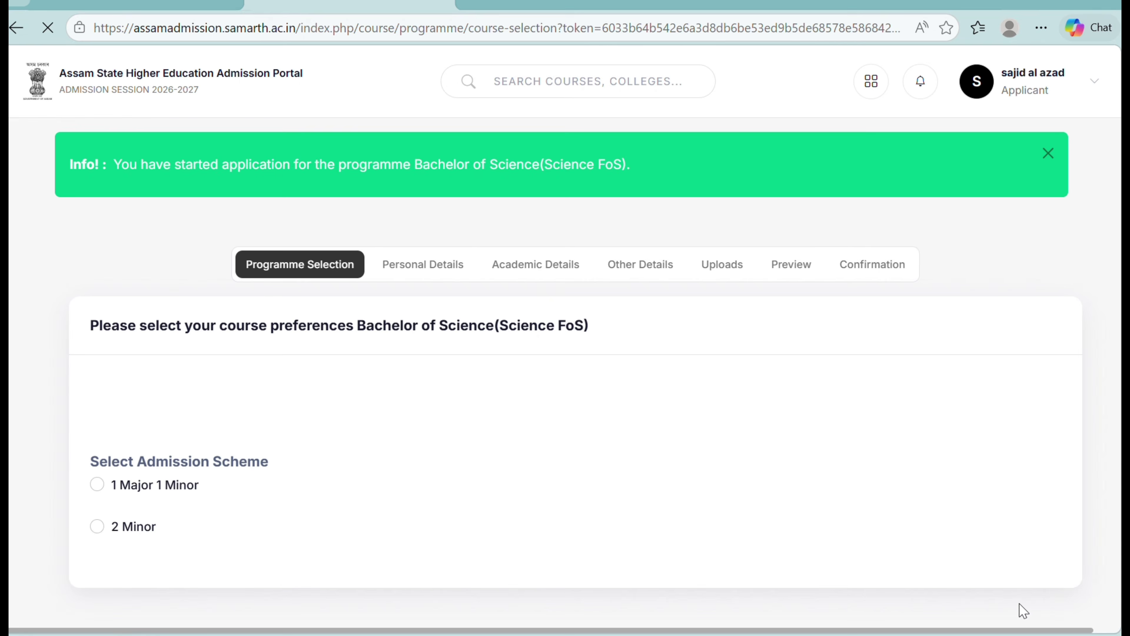
Choose the 1 Major 1 Minor admission scheme and set the first subject group to Science - Physical Science
{"action": "scroll", "coordinate": [240, 297], "scroll_direction": "down", "scroll_amount": 1}
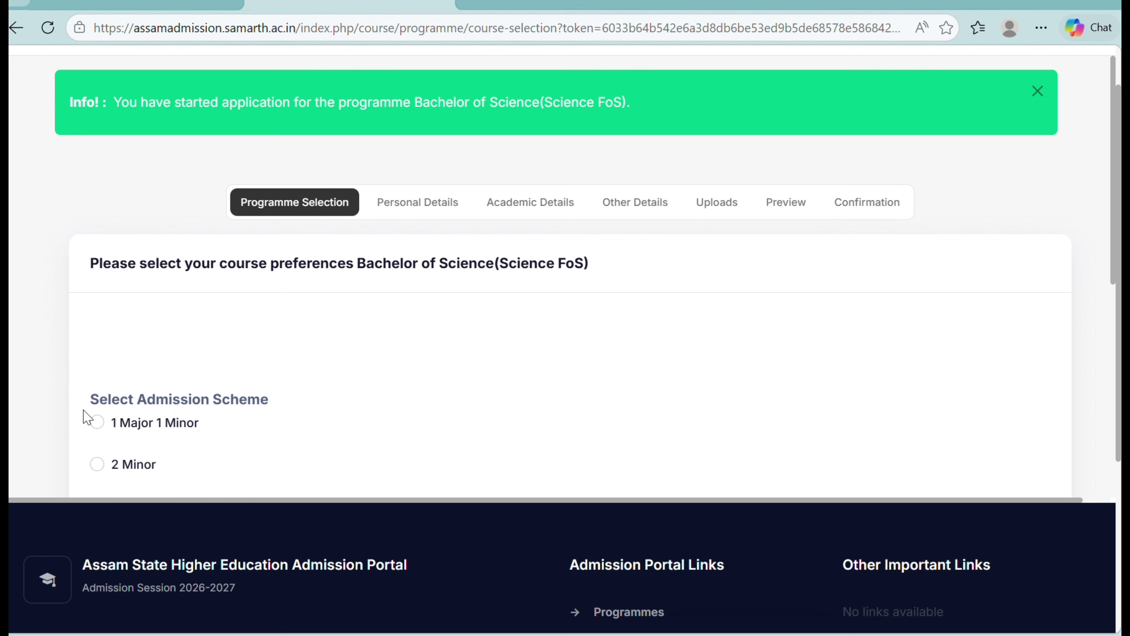
{"action": "left_click", "coordinate": [101, 423]}
{"action": "scroll", "coordinate": [421, 241], "scroll_direction": "down", "scroll_amount": 5}
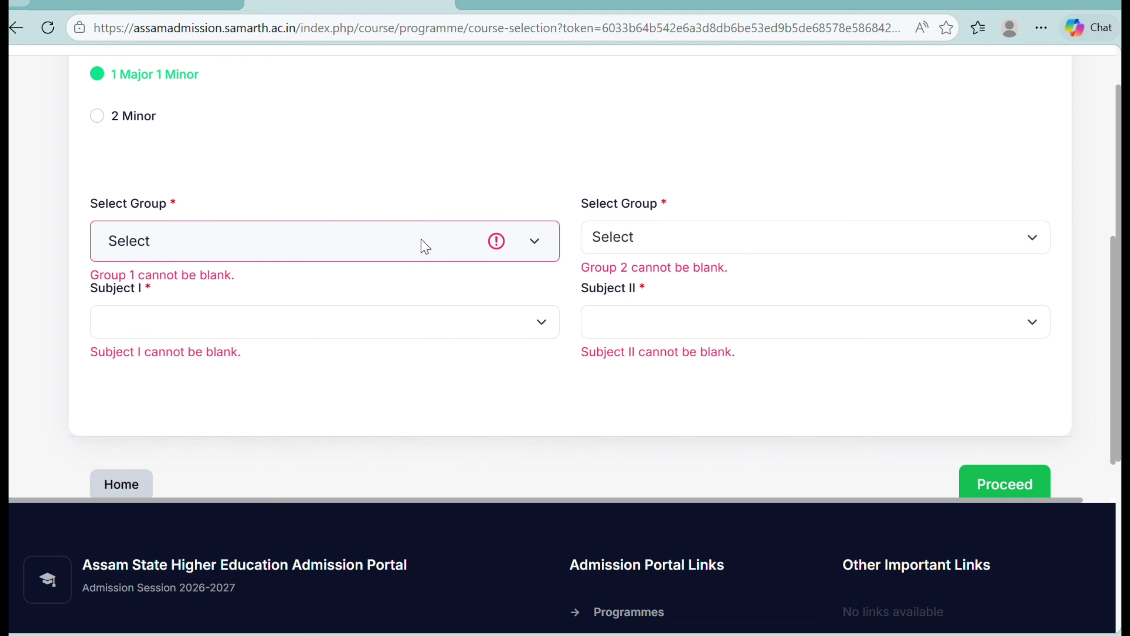
{"action": "left_click", "coordinate": [425, 246]}
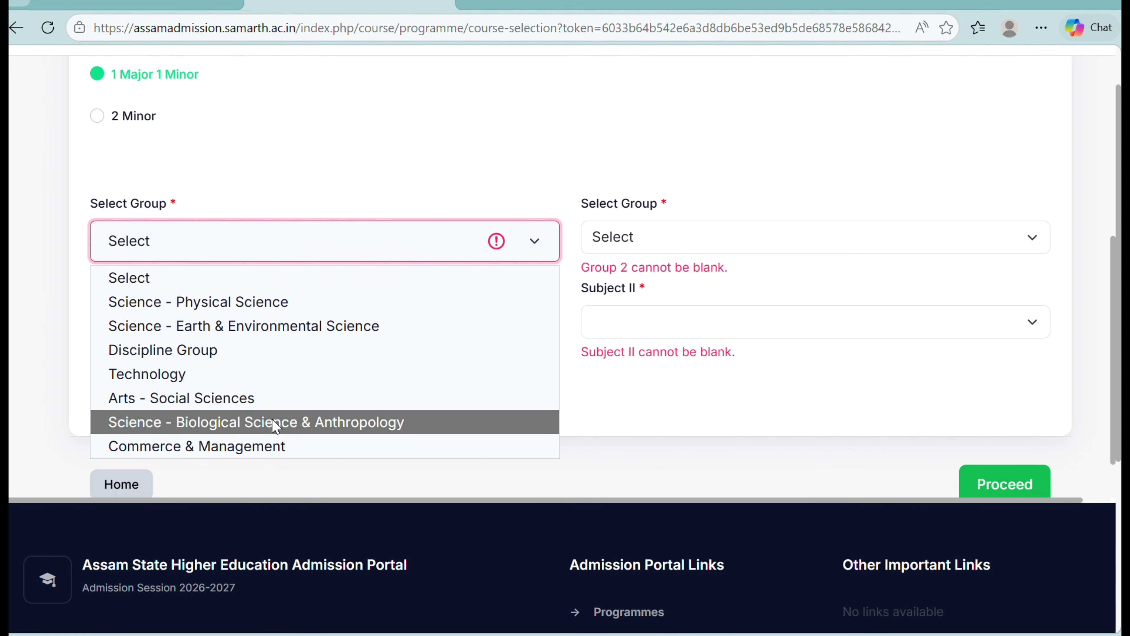
{"action": "left_click", "coordinate": [361, 252]}
{"action": "left_click", "coordinate": [356, 246]}
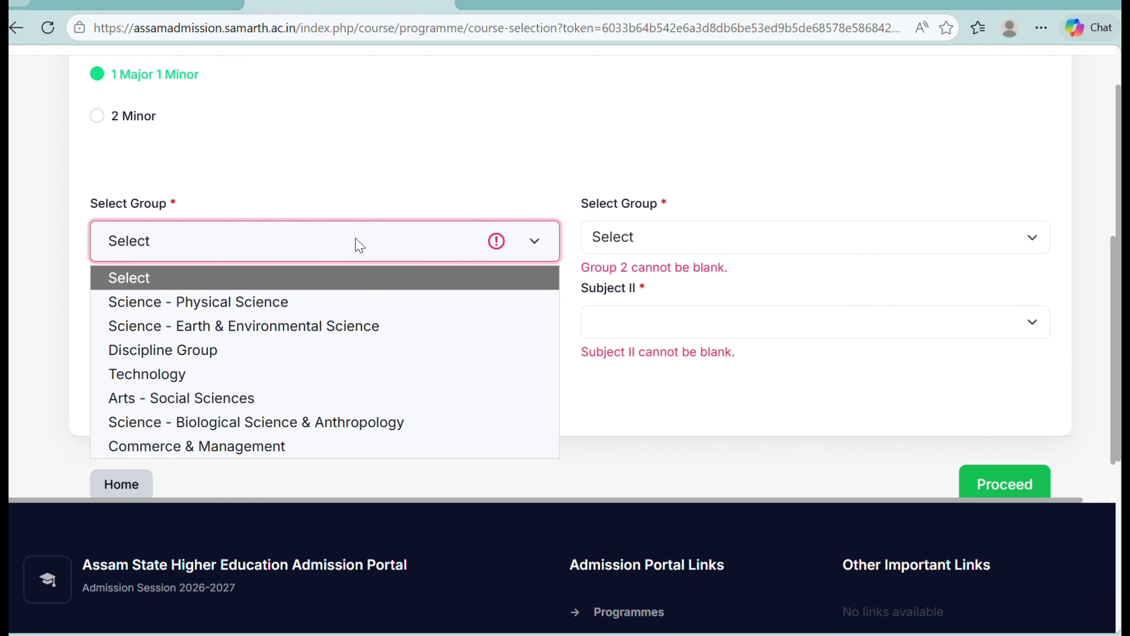
{"action": "left_click", "coordinate": [284, 298]}
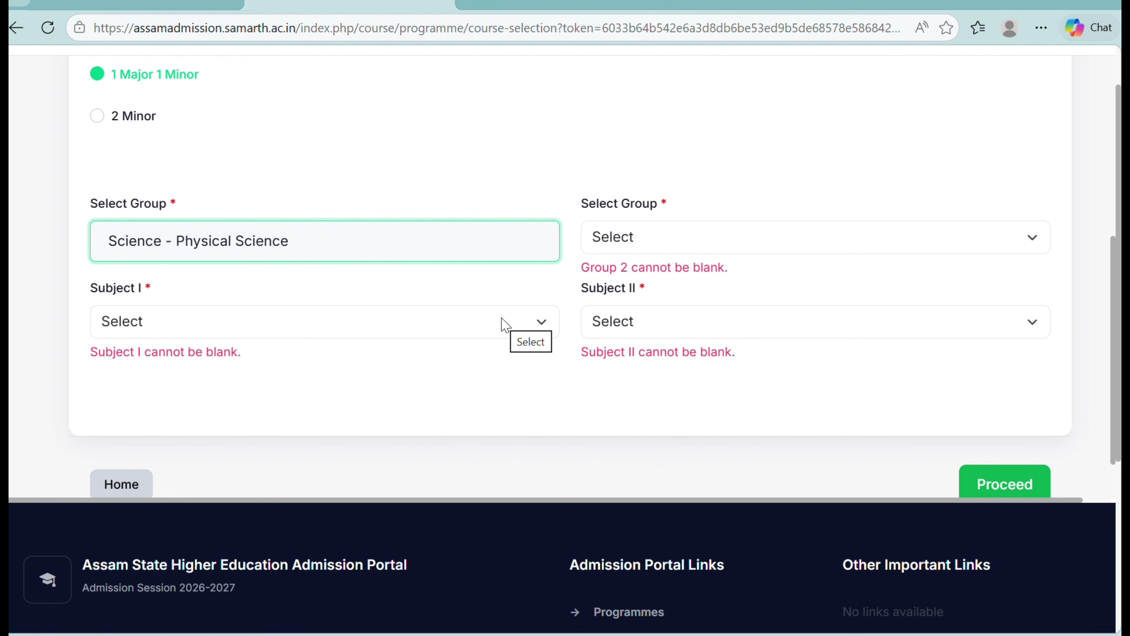
Compare the Subject I options for the Physical Science, Earth & Environmental Science, Discipline Group and Arts - Social Sciences groups
{"action": "left_click", "coordinate": [539, 323]}
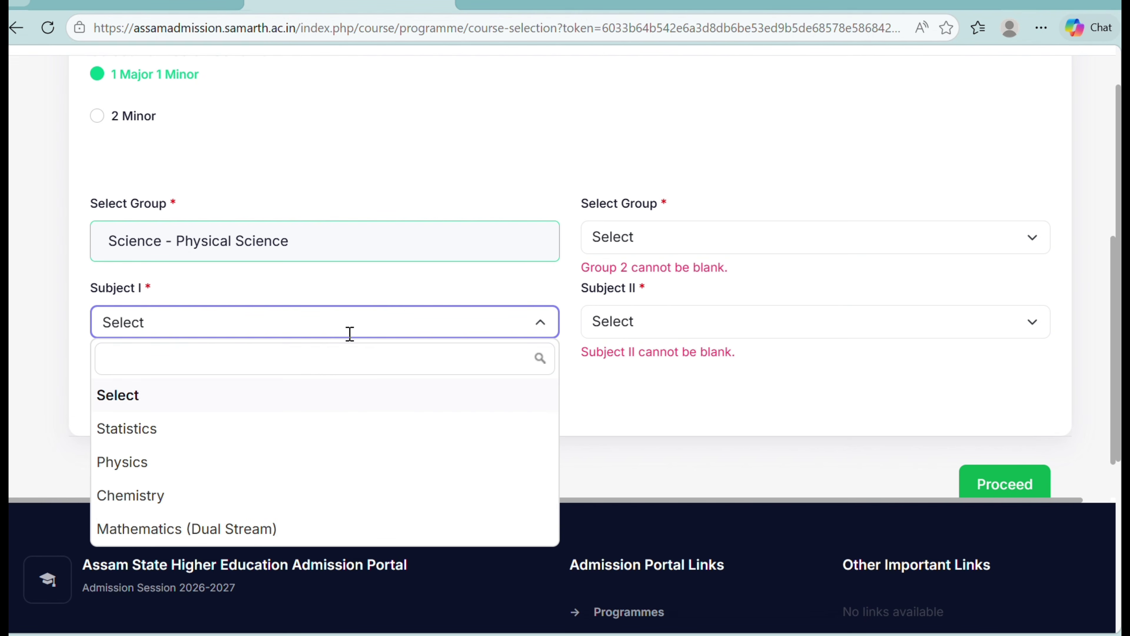
{"action": "left_click", "coordinate": [394, 246]}
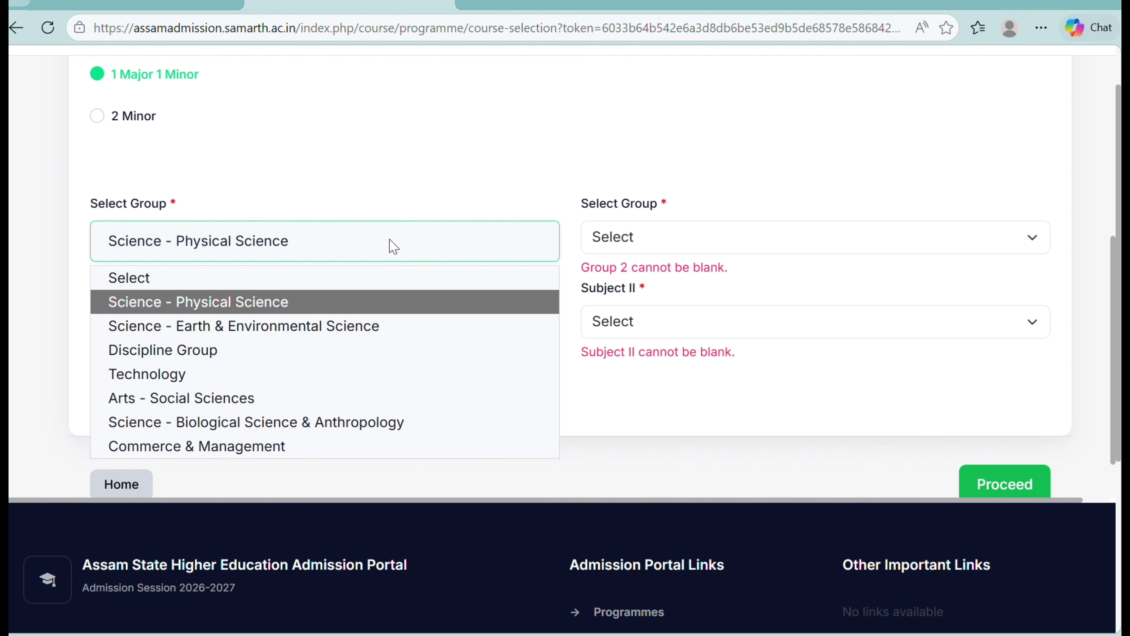
{"action": "left_click", "coordinate": [310, 337]}
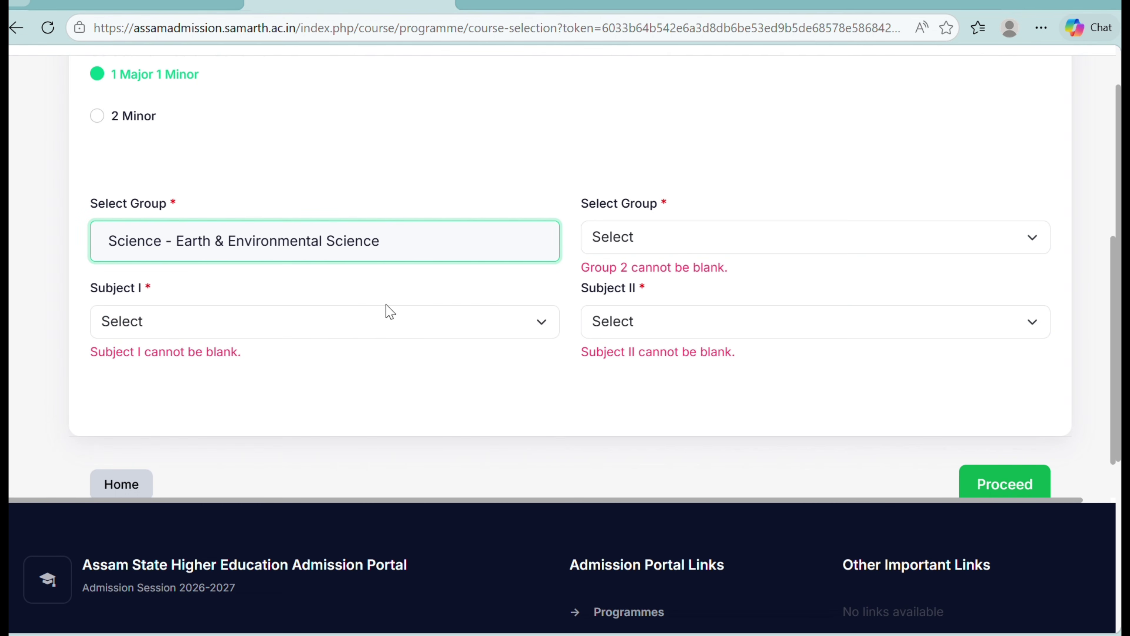
{"action": "left_click", "coordinate": [390, 317]}
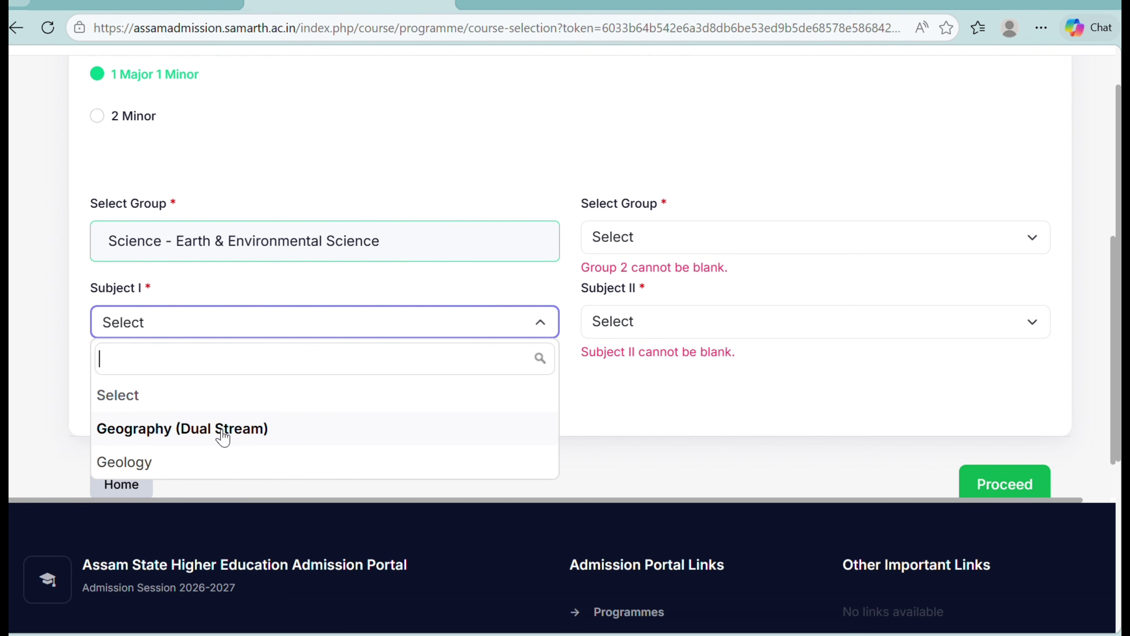
{"action": "left_click", "coordinate": [429, 236]}
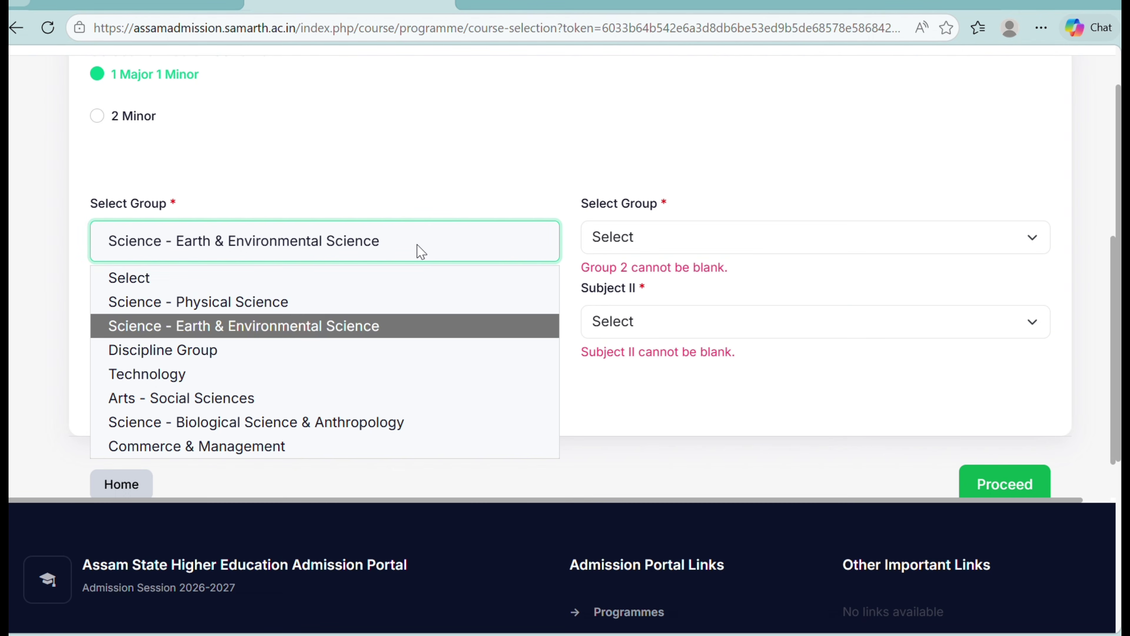
{"action": "left_click", "coordinate": [261, 351]}
{"action": "left_click", "coordinate": [349, 321]}
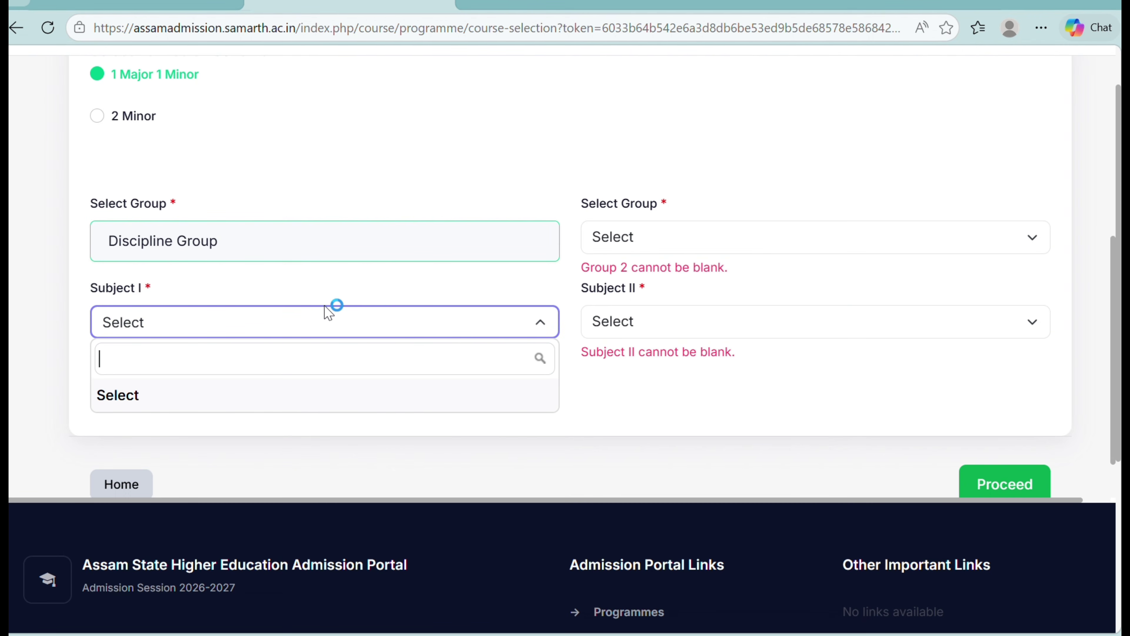
{"action": "left_click", "coordinate": [330, 242]}
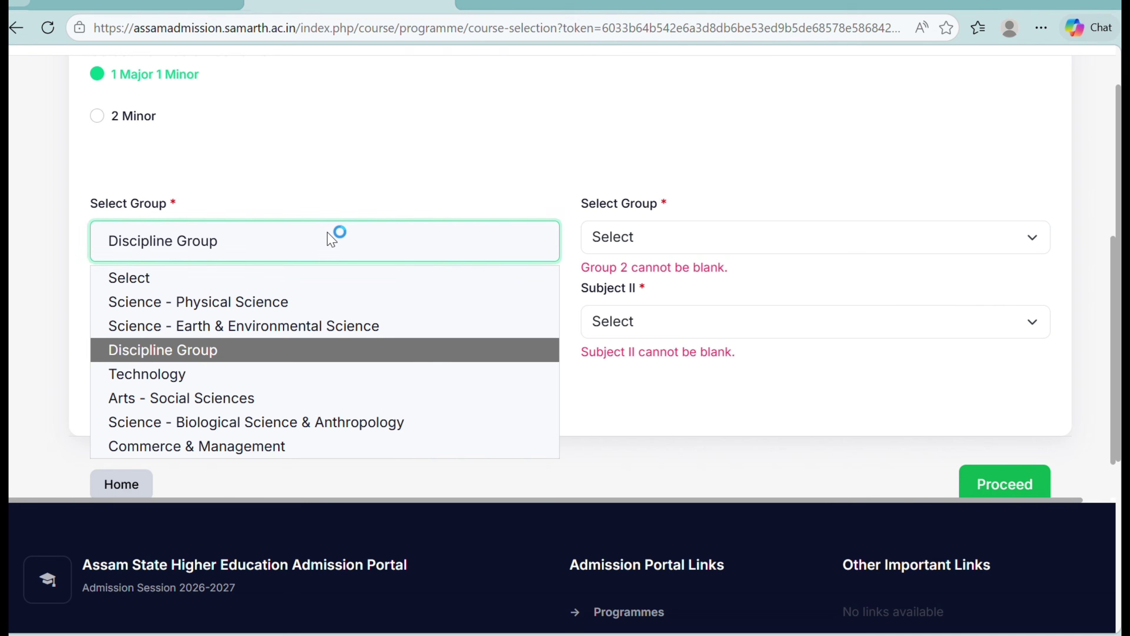
{"action": "left_click", "coordinate": [331, 396]}
{"action": "left_click", "coordinate": [336, 330]}
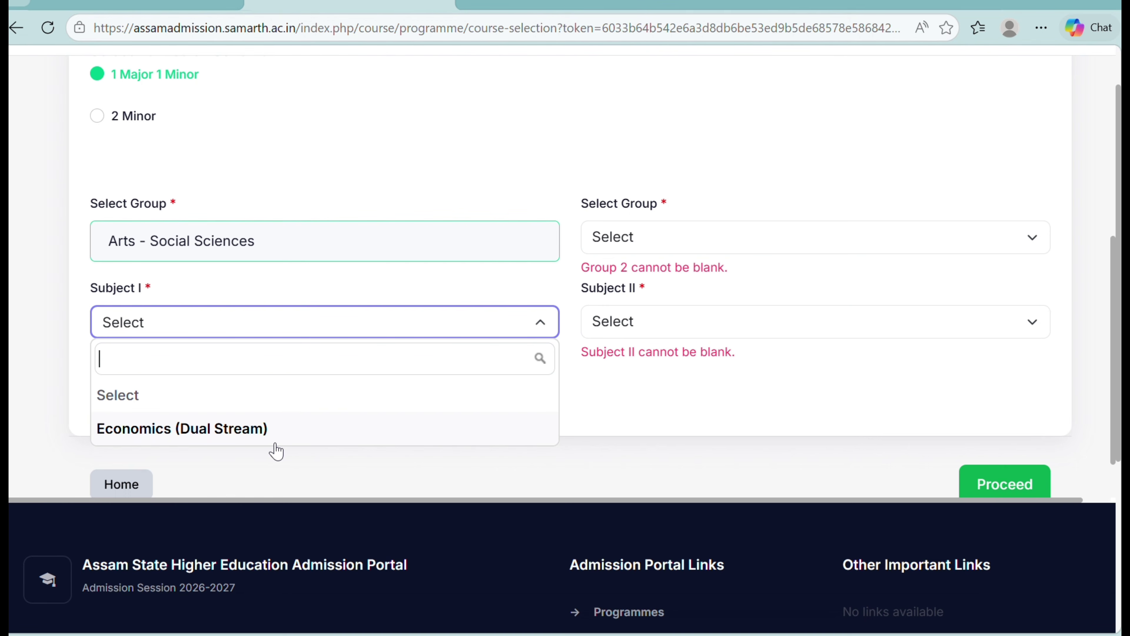
Set the first subject group back to Science - Physical Science and select Physics as Subject I
{"action": "left_click", "coordinate": [396, 257]}
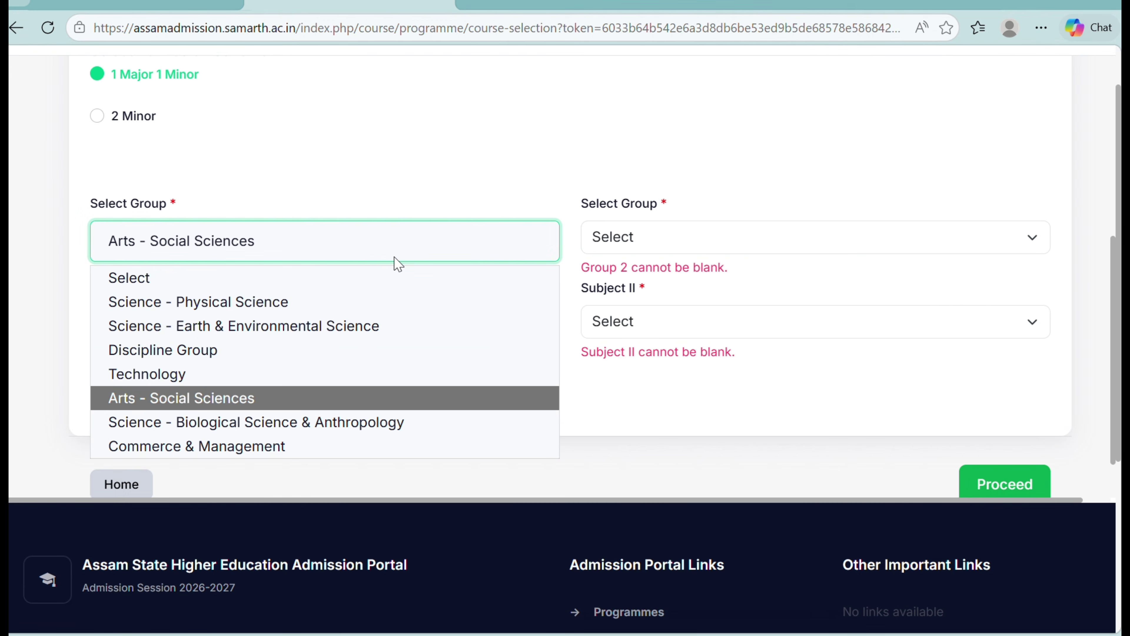
{"action": "left_click", "coordinate": [294, 302]}
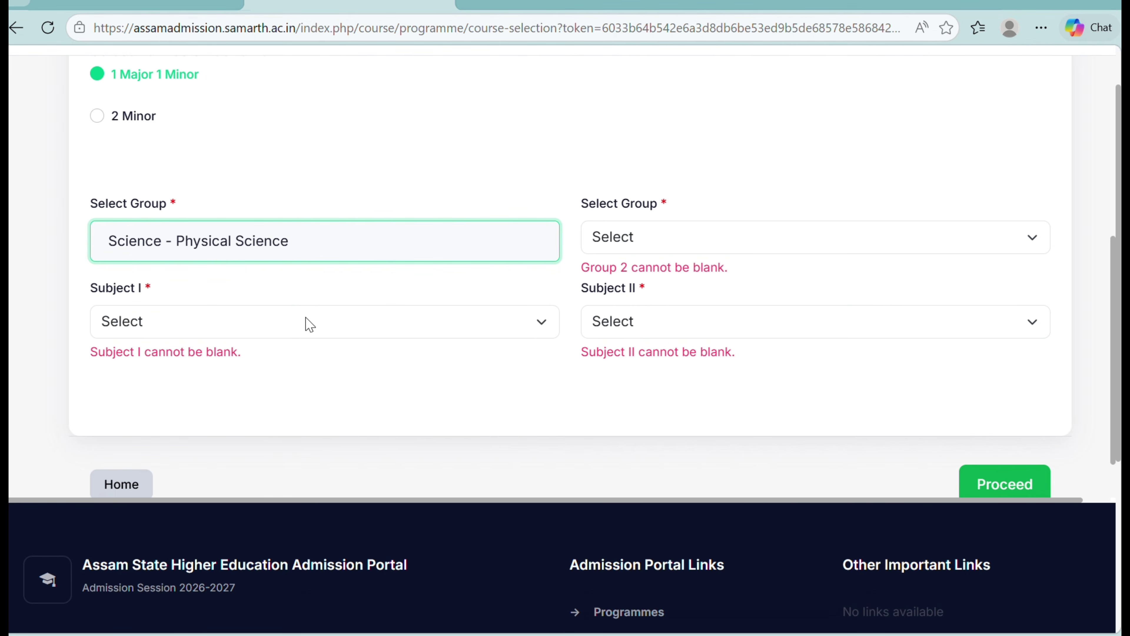
{"action": "left_click", "coordinate": [310, 325]}
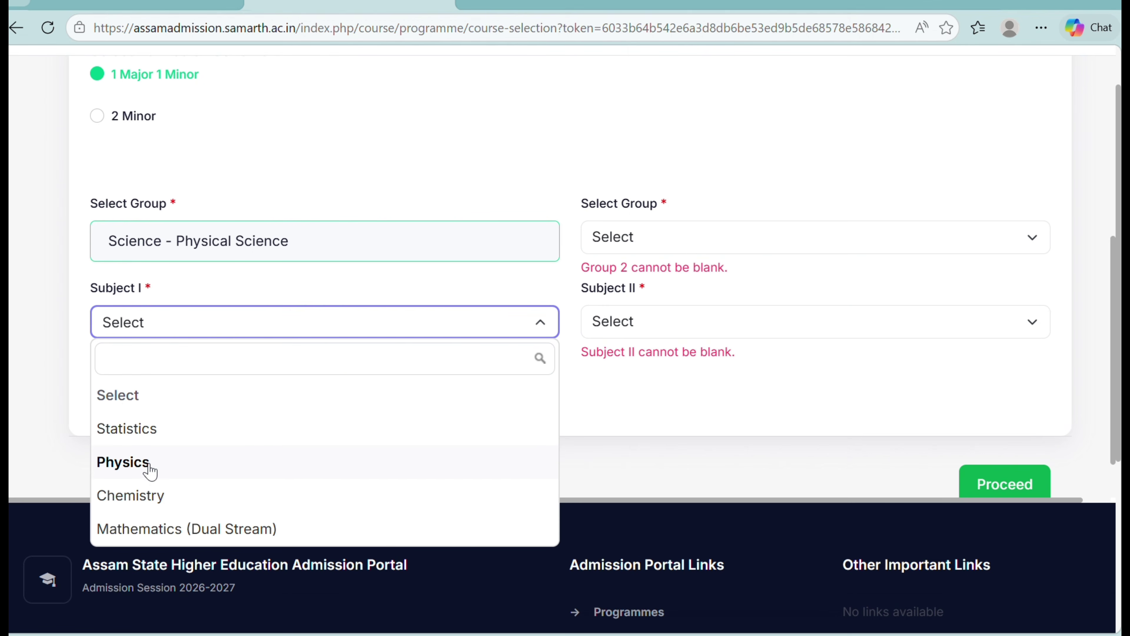
{"action": "left_click", "coordinate": [157, 474]}
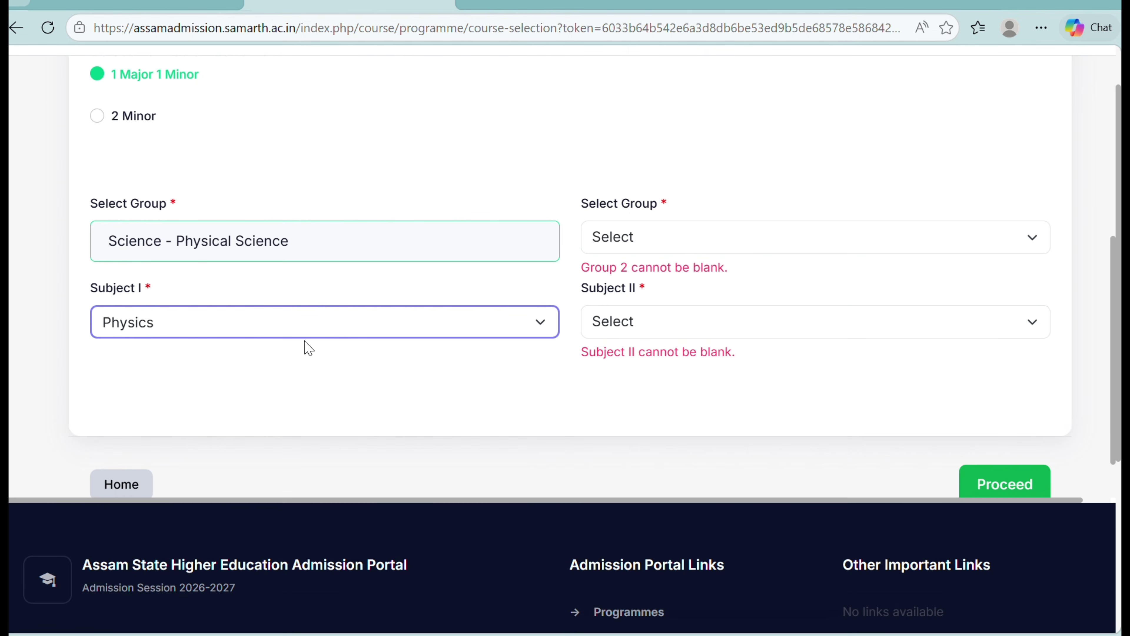
Set the second subject group to Science - Earth & Environmental Science and select Geology as Subject II
{"action": "left_click", "coordinate": [1016, 230]}
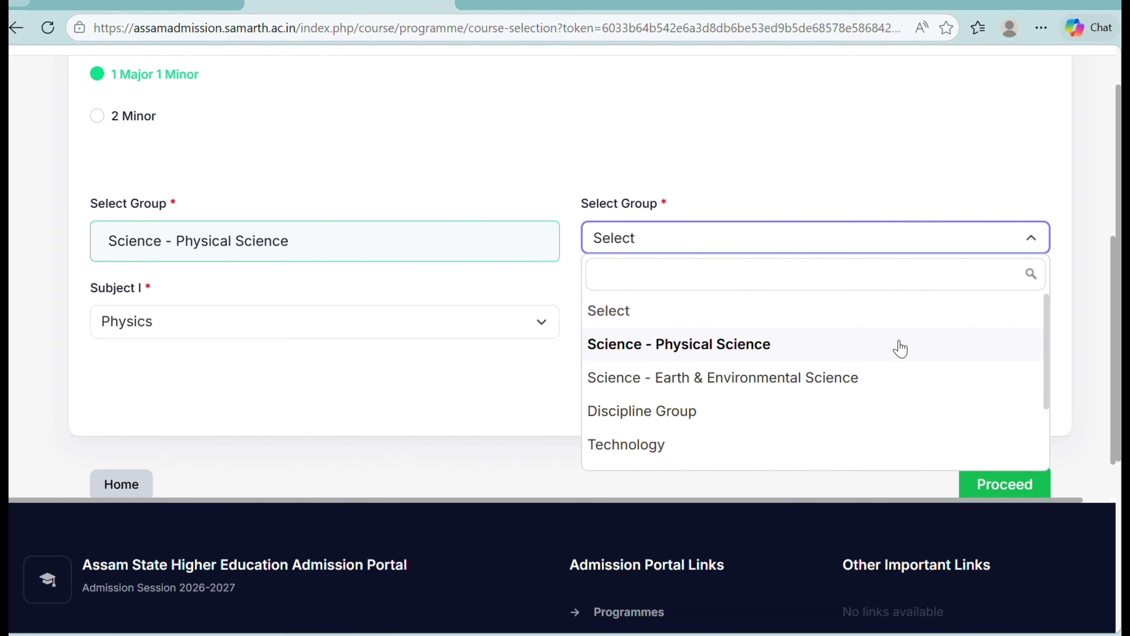
{"action": "left_click", "coordinate": [793, 378]}
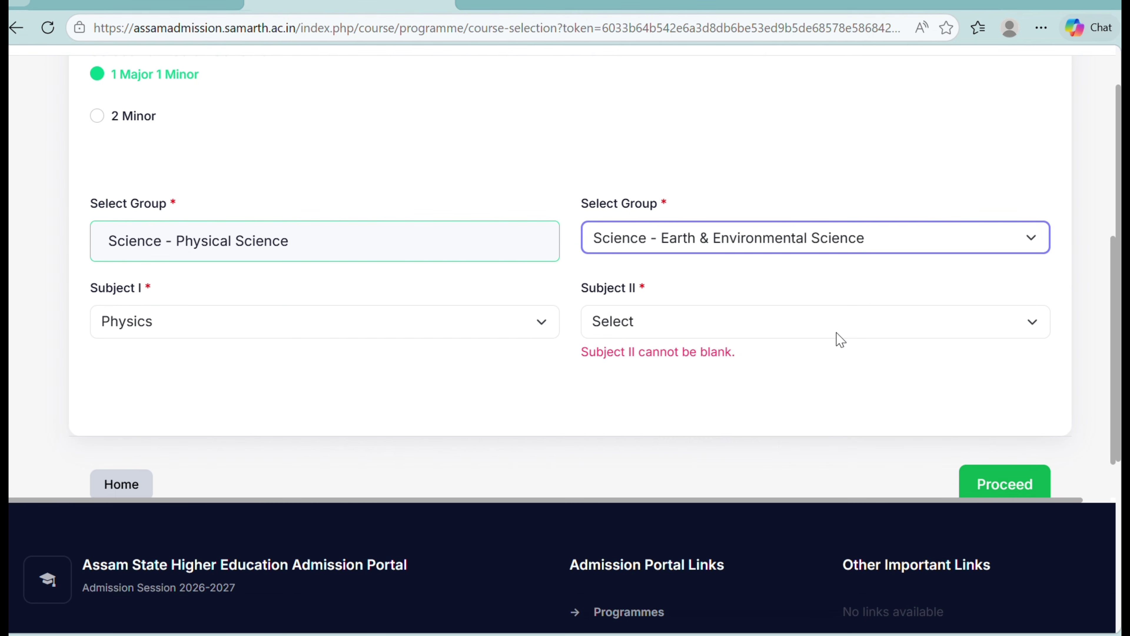
{"action": "scroll", "coordinate": [826, 330], "scroll_direction": "up", "scroll_amount": 3}
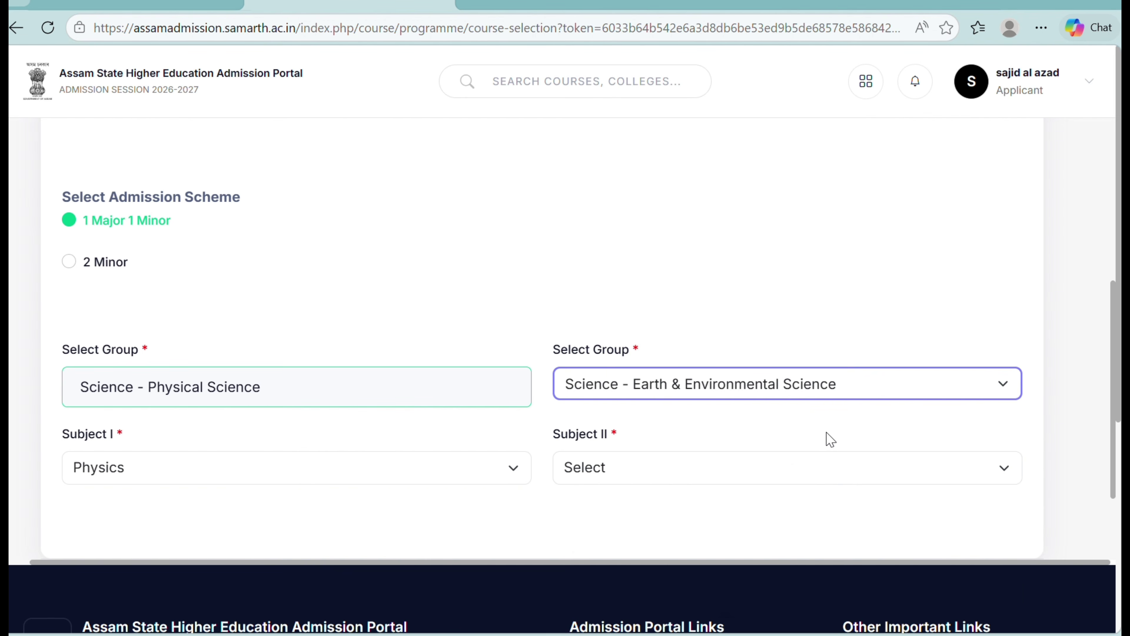
{"action": "left_click", "coordinate": [815, 468]}
{"action": "left_click", "coordinate": [771, 440]}
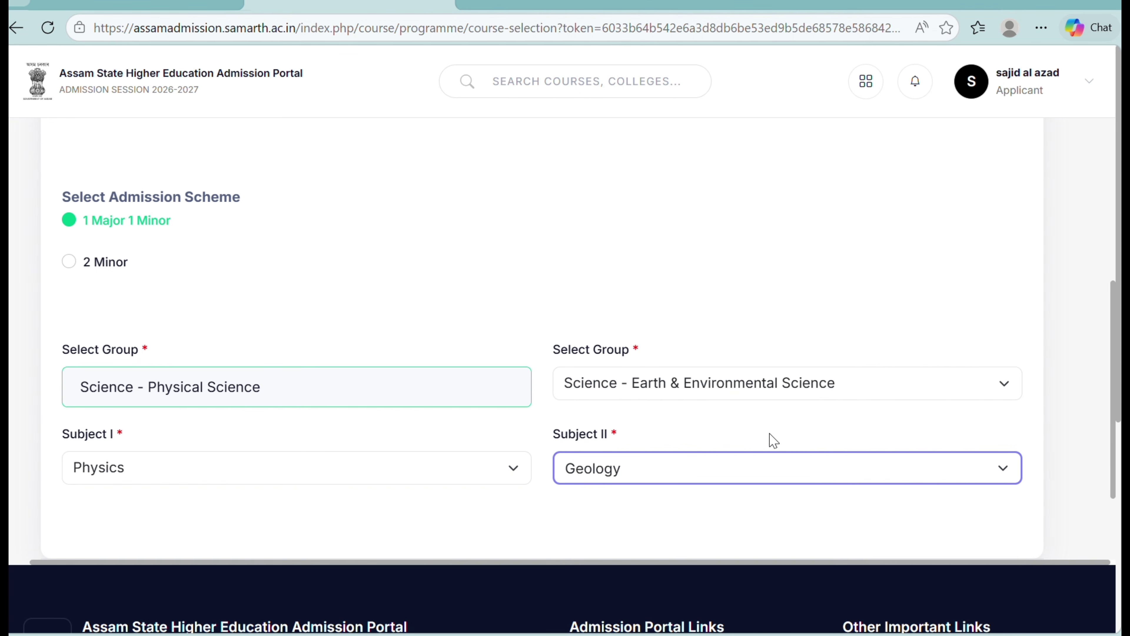
Try to submit the course preferences with Physics and Geology as the chosen subjects
{"action": "scroll", "coordinate": [565, 338], "scroll_direction": "down", "scroll_amount": 3}
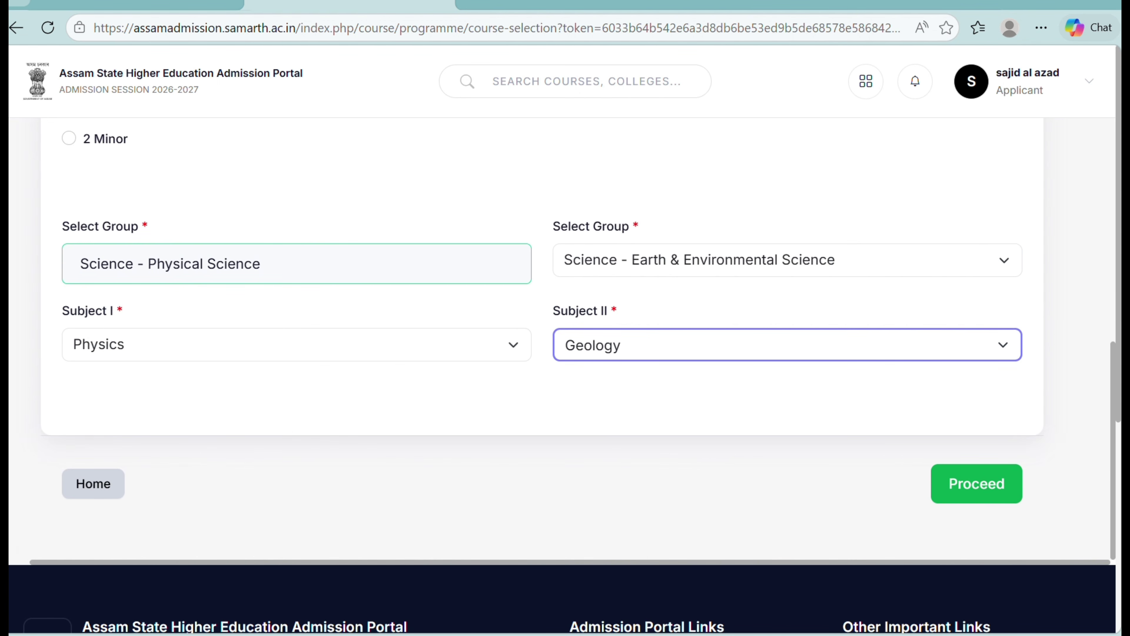
{"action": "left_click", "coordinate": [976, 484]}
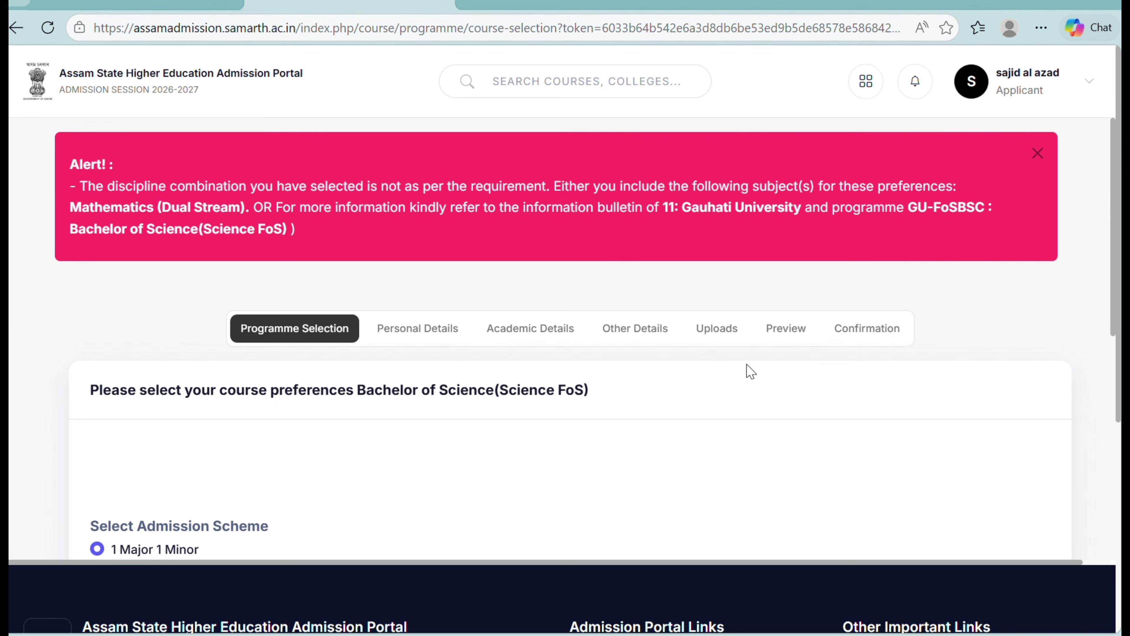
{"action": "scroll", "coordinate": [747, 371], "scroll_direction": "down", "scroll_amount": 1}
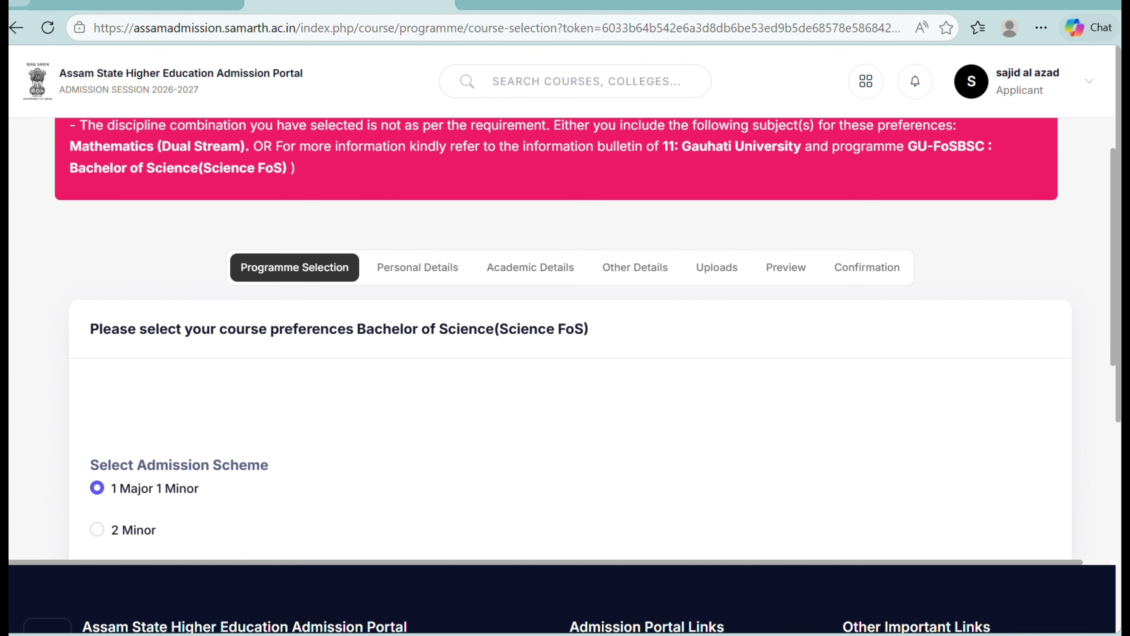
Read the alert about the required subject combination and check the available Subject II options in the Science - Earth & Environmental Science group
{"action": "scroll", "coordinate": [563, 328], "scroll_direction": "down", "scroll_amount": 1}
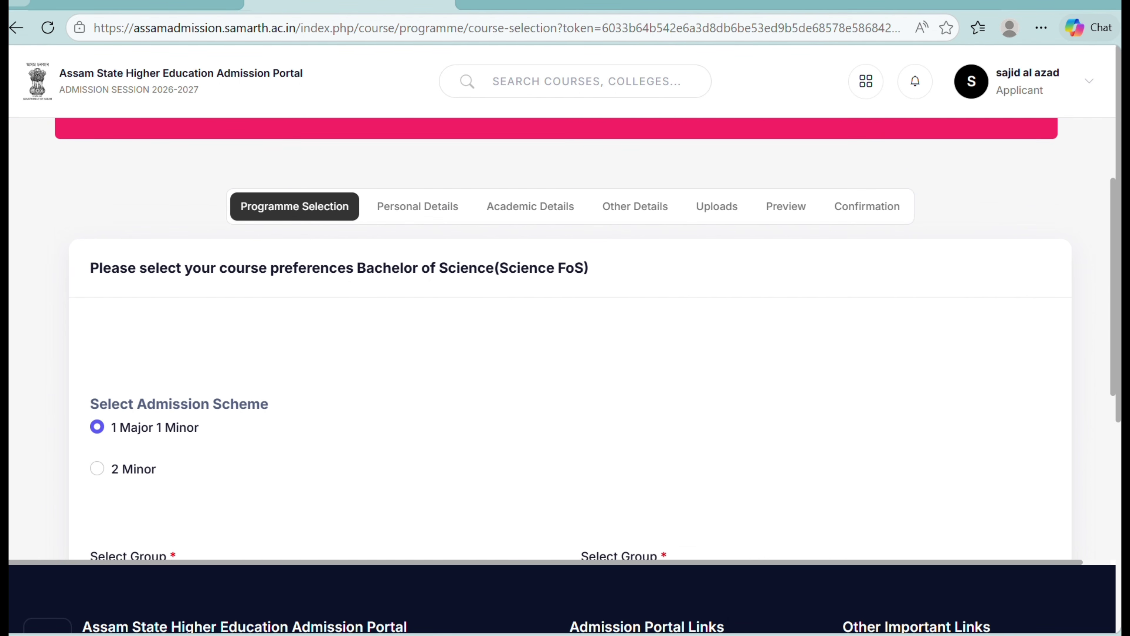
{"action": "scroll", "coordinate": [563, 327], "scroll_direction": "down", "scroll_amount": 1}
{"action": "scroll", "coordinate": [563, 328], "scroll_direction": "down", "scroll_amount": 2}
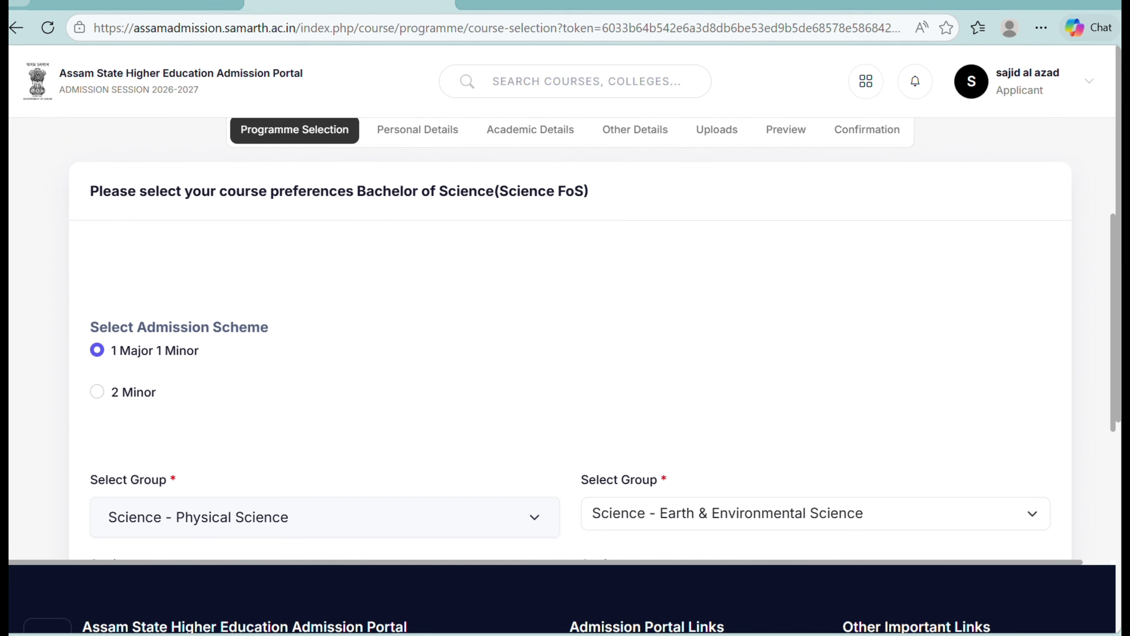
{"action": "scroll", "coordinate": [563, 328], "scroll_direction": "up", "scroll_amount": 4}
{"action": "scroll", "coordinate": [563, 327], "scroll_direction": "up", "scroll_amount": 1}
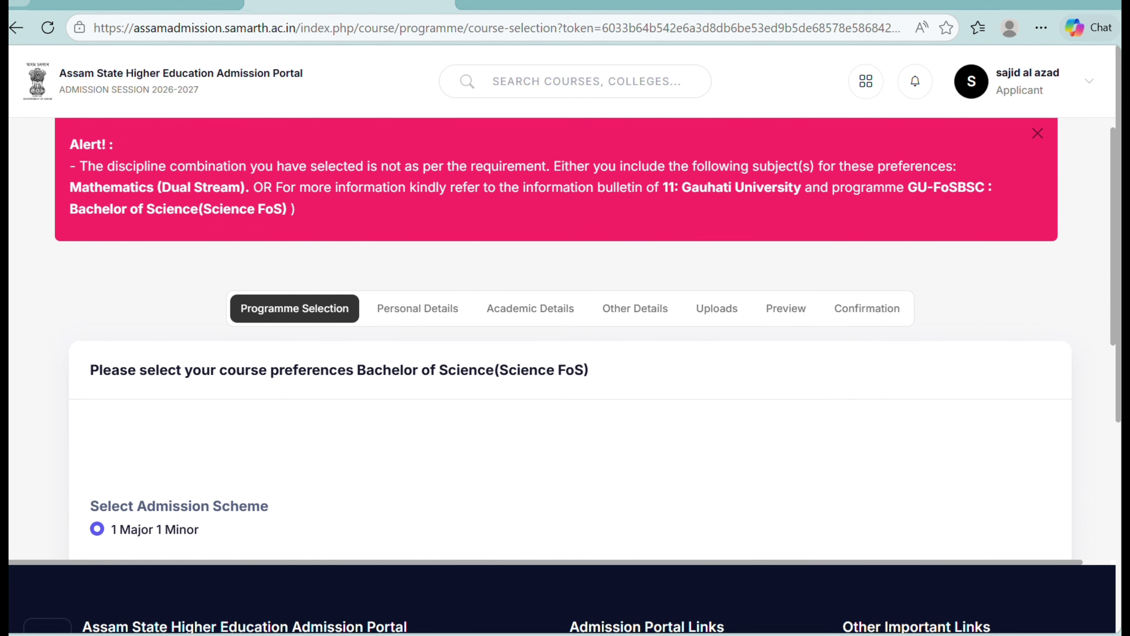
{"action": "scroll", "coordinate": [563, 327], "scroll_direction": "down", "scroll_amount": 8}
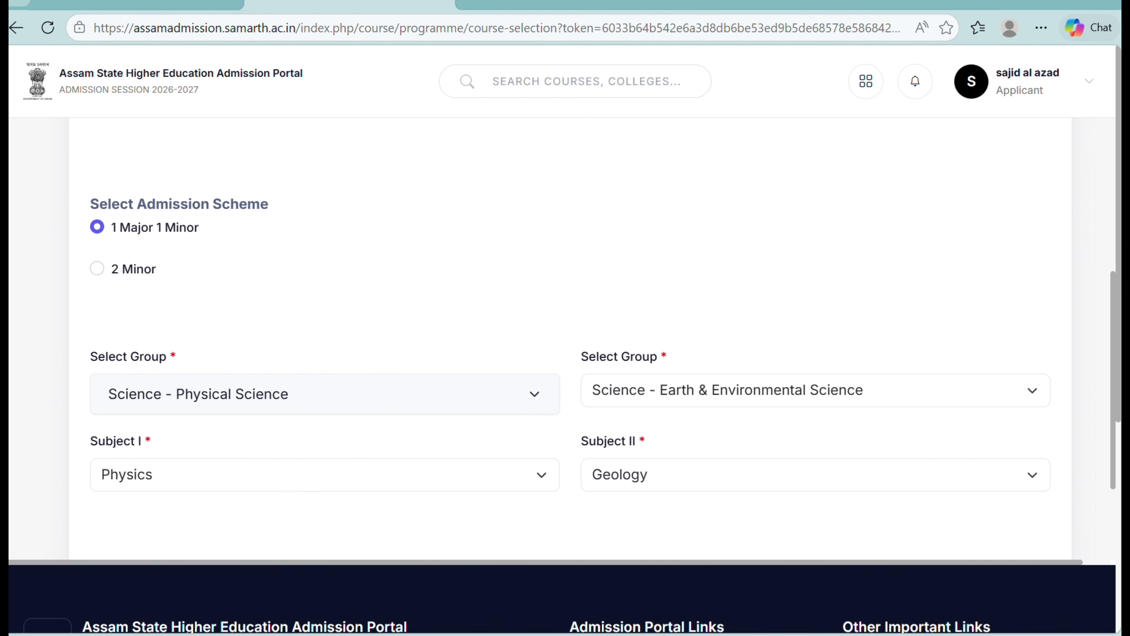
{"action": "left_click", "coordinate": [815, 323]}
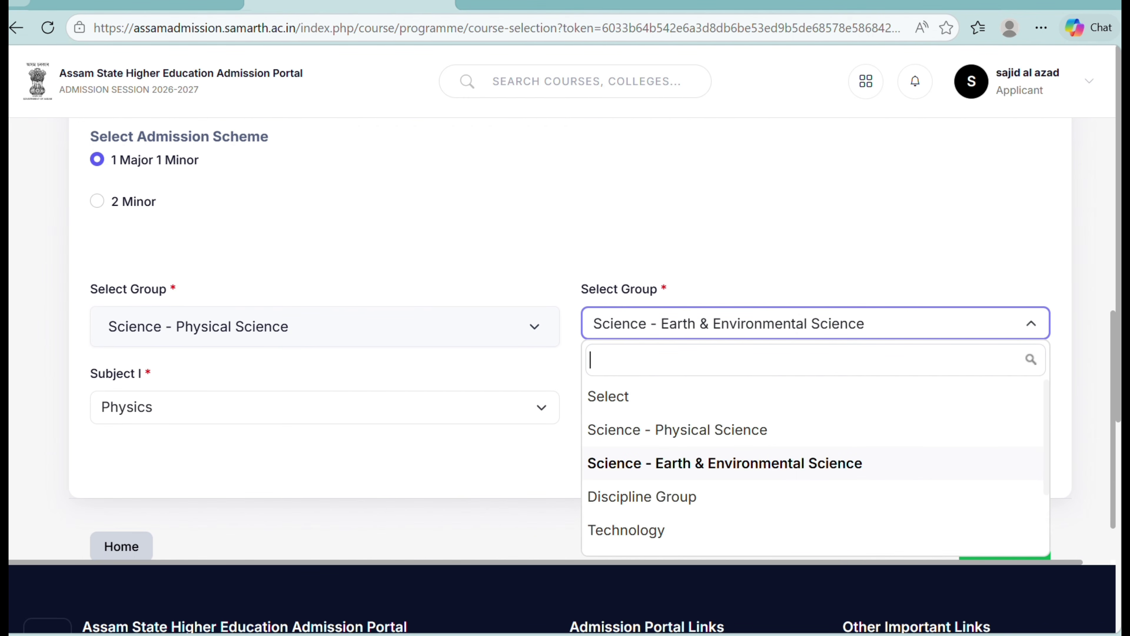
{"action": "key", "text": "Return"}
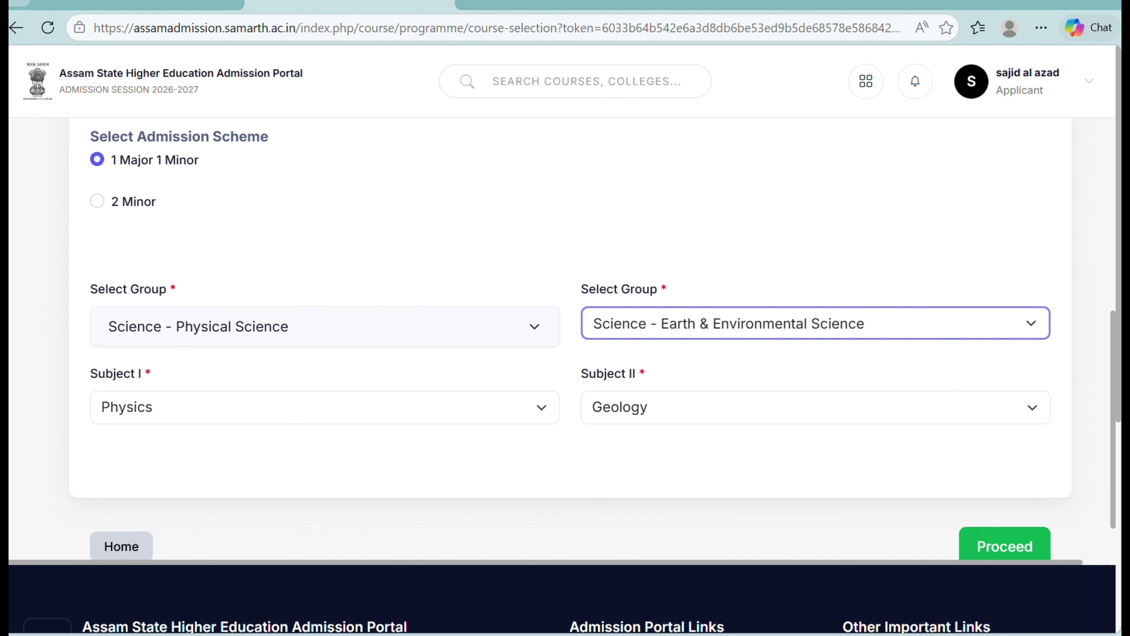
{"action": "left_click", "coordinate": [816, 407]}
{"action": "scroll", "coordinate": [815, 481], "scroll_direction": "down", "scroll_amount": 1}
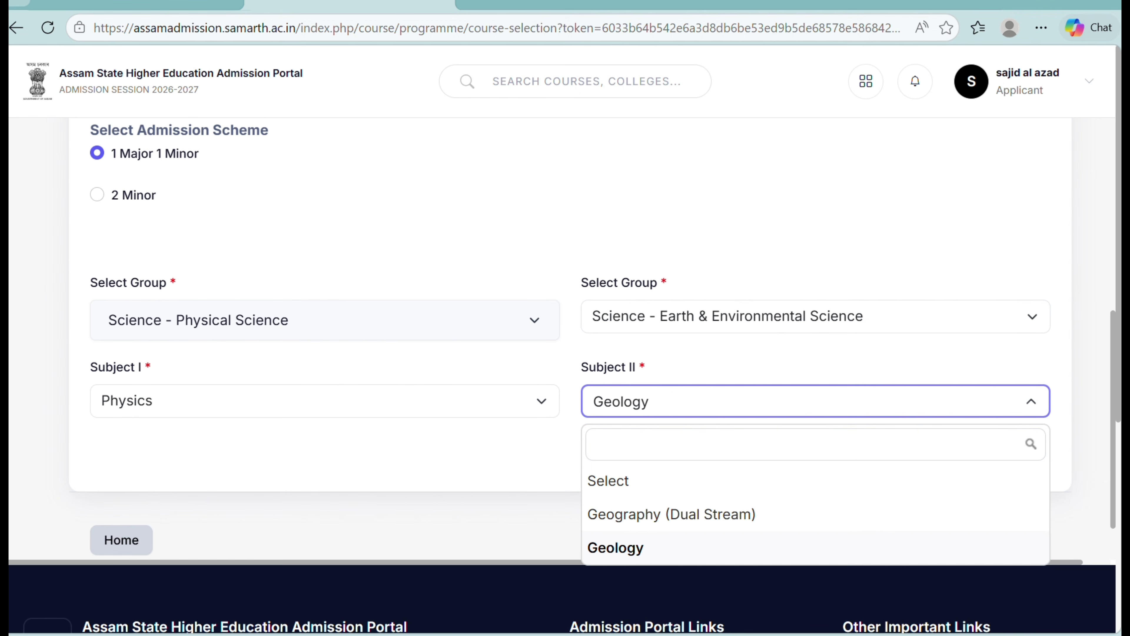
Set the second subject group to Science - Physical Science and select Mathematics (Dual Stream) as Subject II
{"action": "left_click", "coordinate": [816, 323]}
{"action": "key", "text": "Up"}
{"action": "key", "text": "Return"}
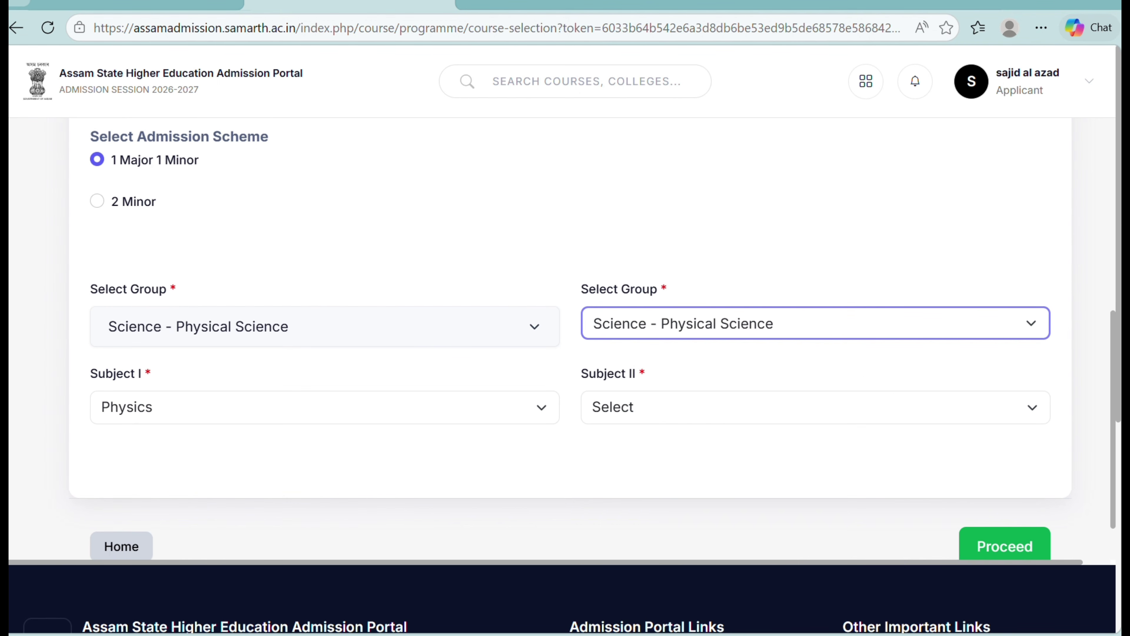
{"action": "left_click", "coordinate": [815, 407]}
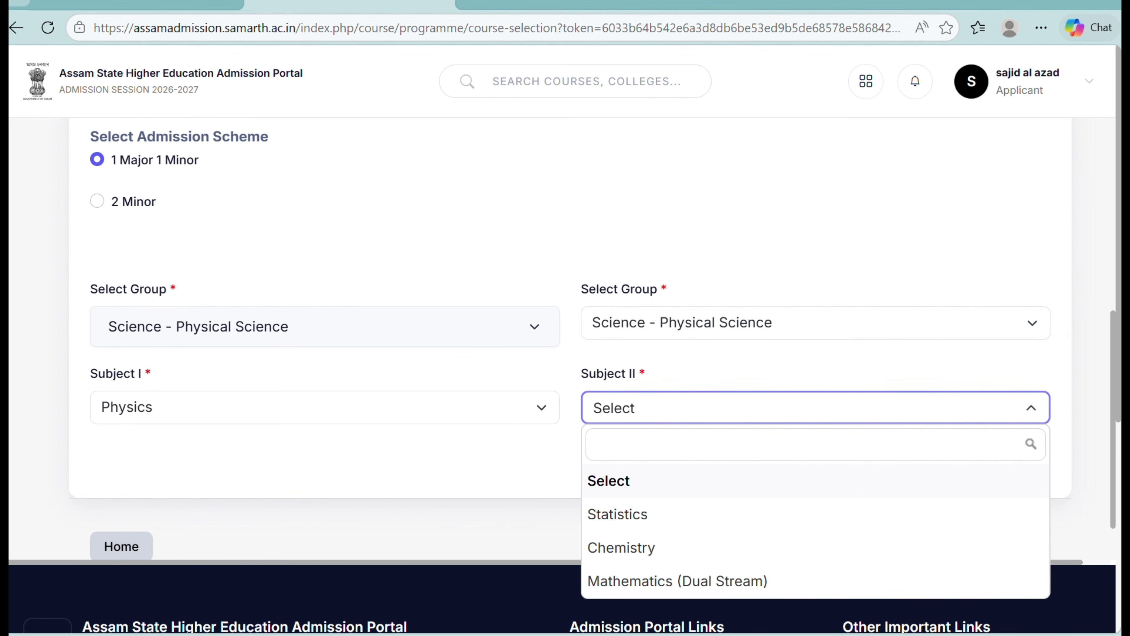
{"action": "key", "text": "Down"}
{"action": "key", "text": "Down"}
{"action": "key", "text": "Down"}
{"action": "key", "text": "Return"}
{"action": "key", "text": "Tab"}
{"action": "key", "text": "Tab"}
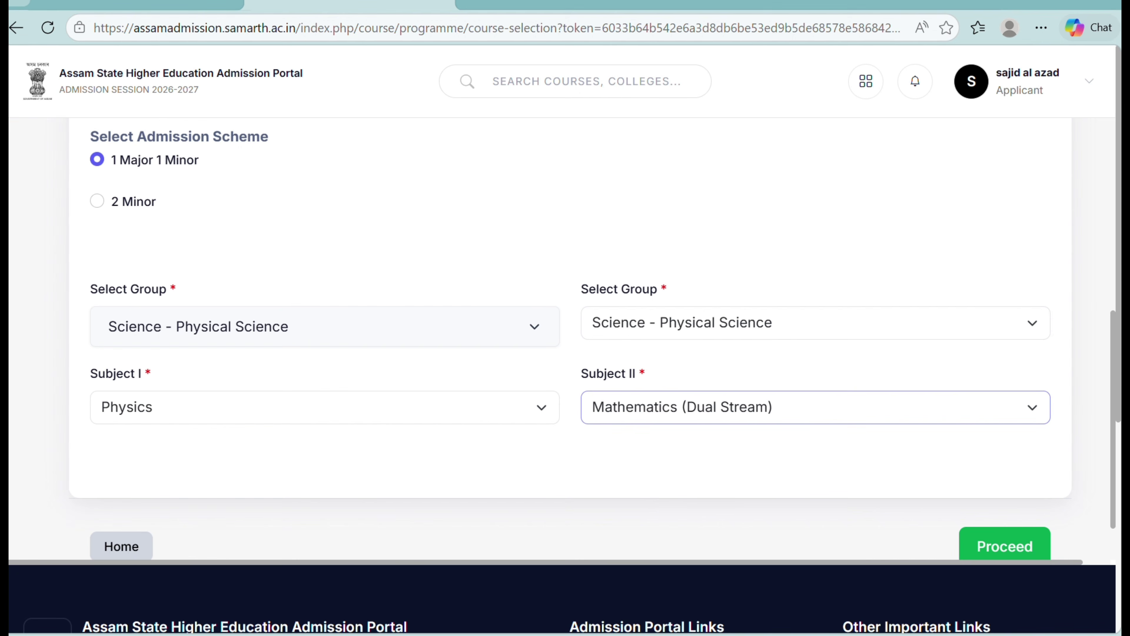
Submit the Physics and Mathematics (Dual Stream) preferences and continue past the programme selection summary to the personal details
{"action": "key", "text": "Return"}
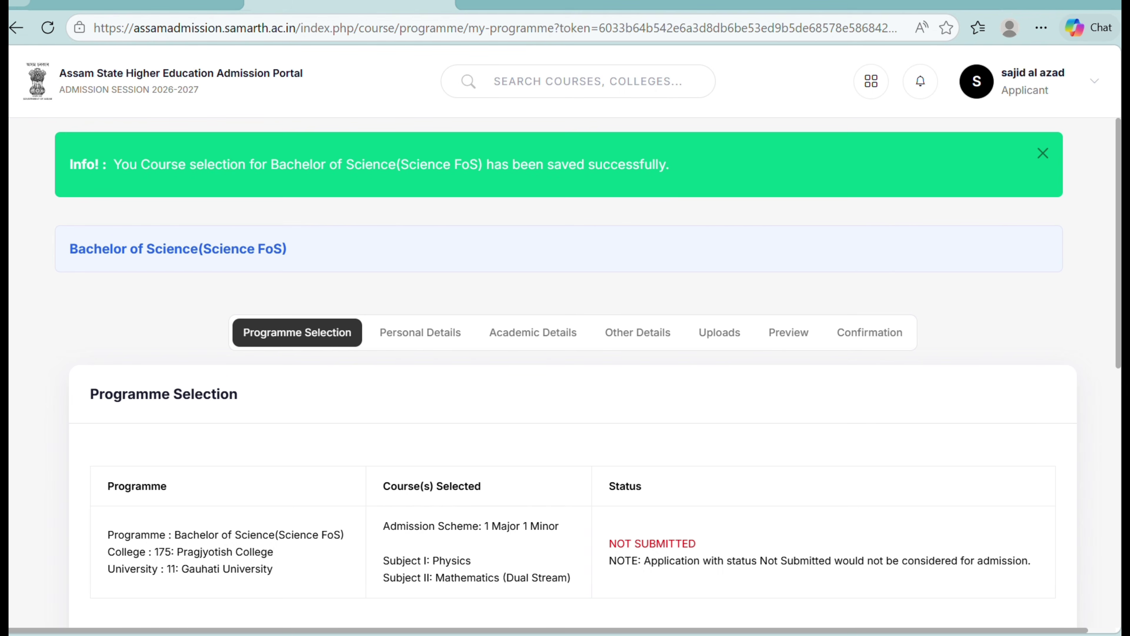
{"action": "scroll", "coordinate": [1120, 281], "scroll_direction": "down", "scroll_amount": 3}
{"action": "scroll", "coordinate": [1120, 280], "scroll_direction": "down", "scroll_amount": 5}
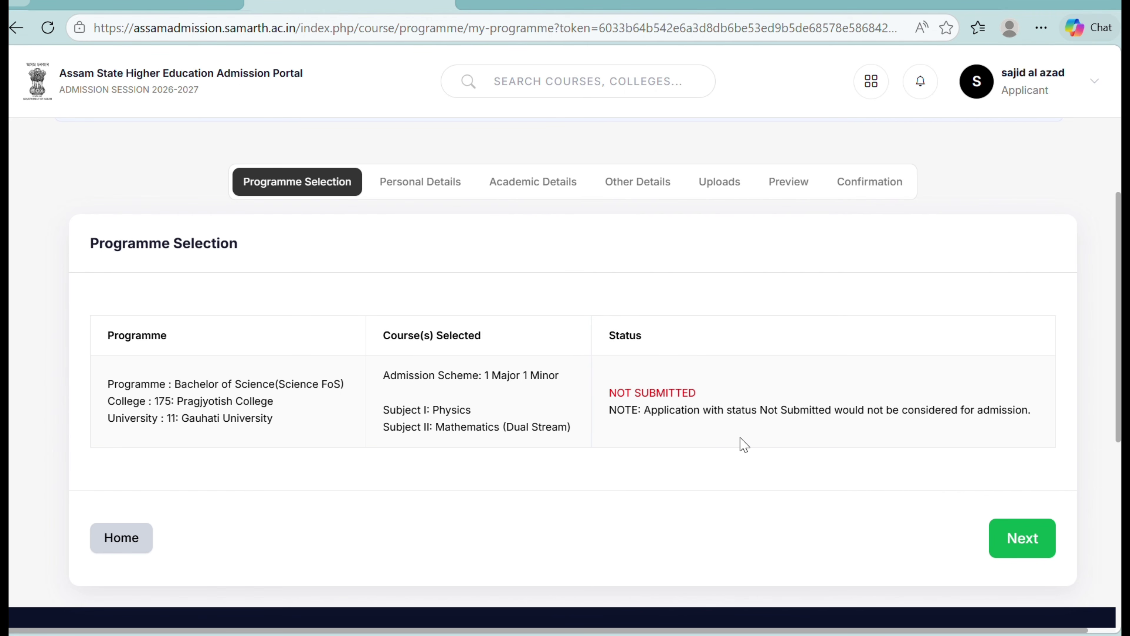
{"action": "left_click", "coordinate": [1013, 538]}
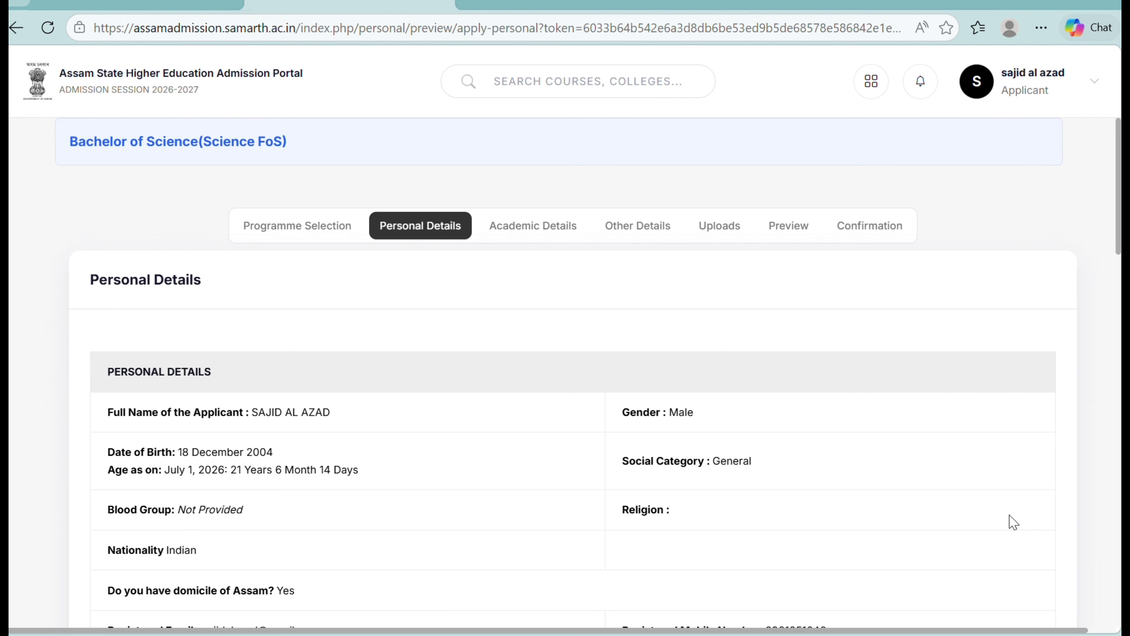
Review the applicant's personal, family and category details and continue to the academic details
{"action": "scroll", "coordinate": [984, 453], "scroll_direction": "down", "scroll_amount": 8}
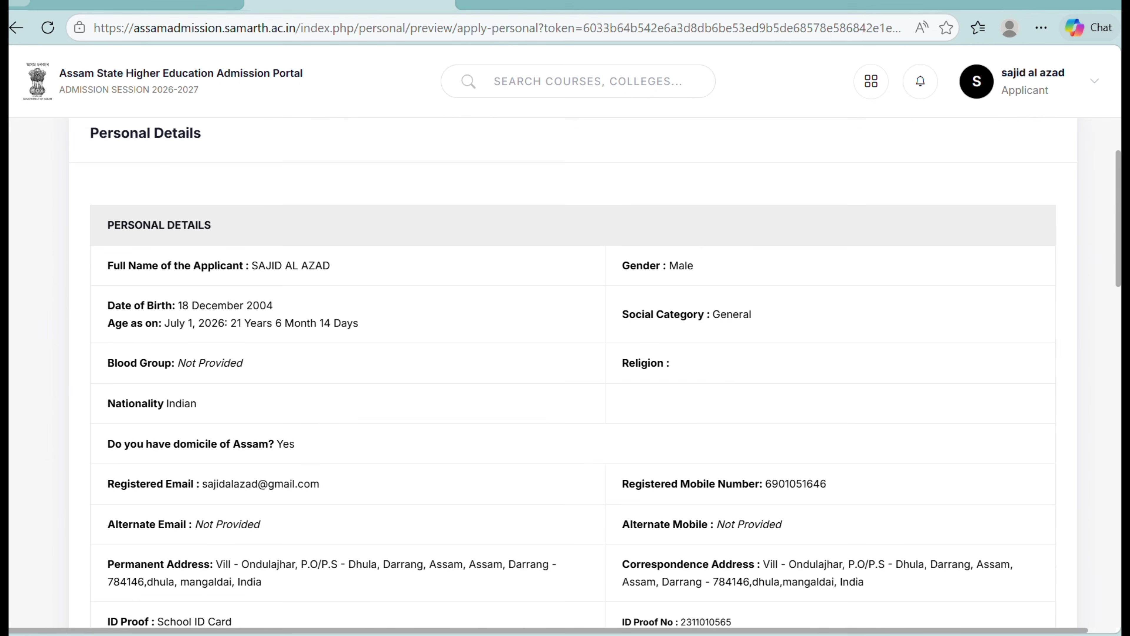
{"action": "scroll", "coordinate": [565, 374], "scroll_direction": "down", "scroll_amount": 11}
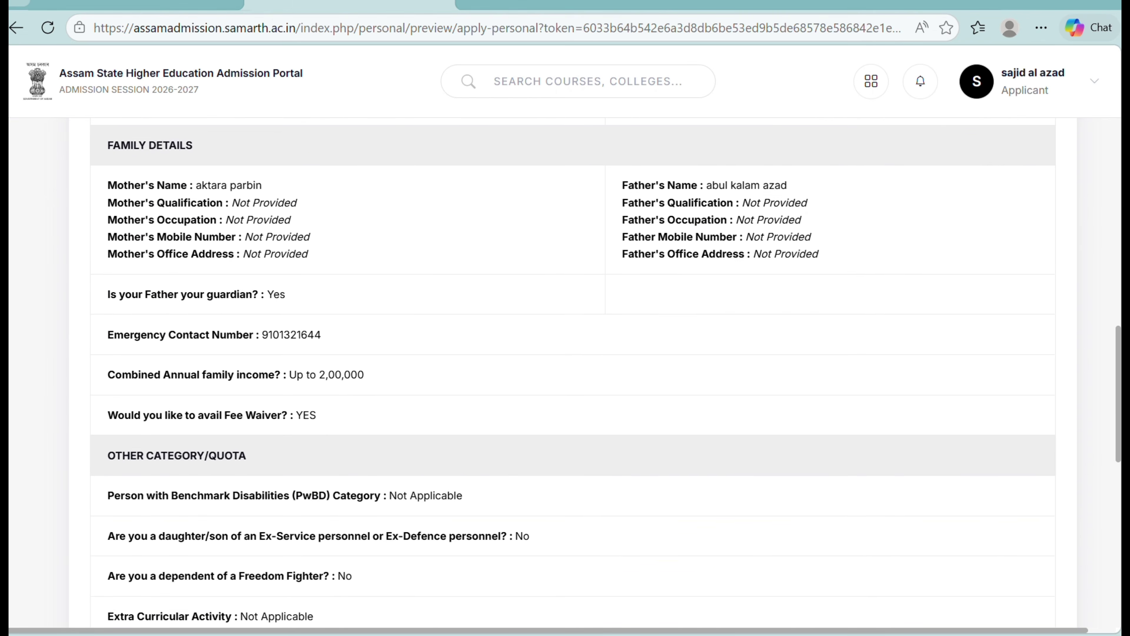
{"action": "scroll", "coordinate": [565, 312], "scroll_direction": "down", "scroll_amount": 3}
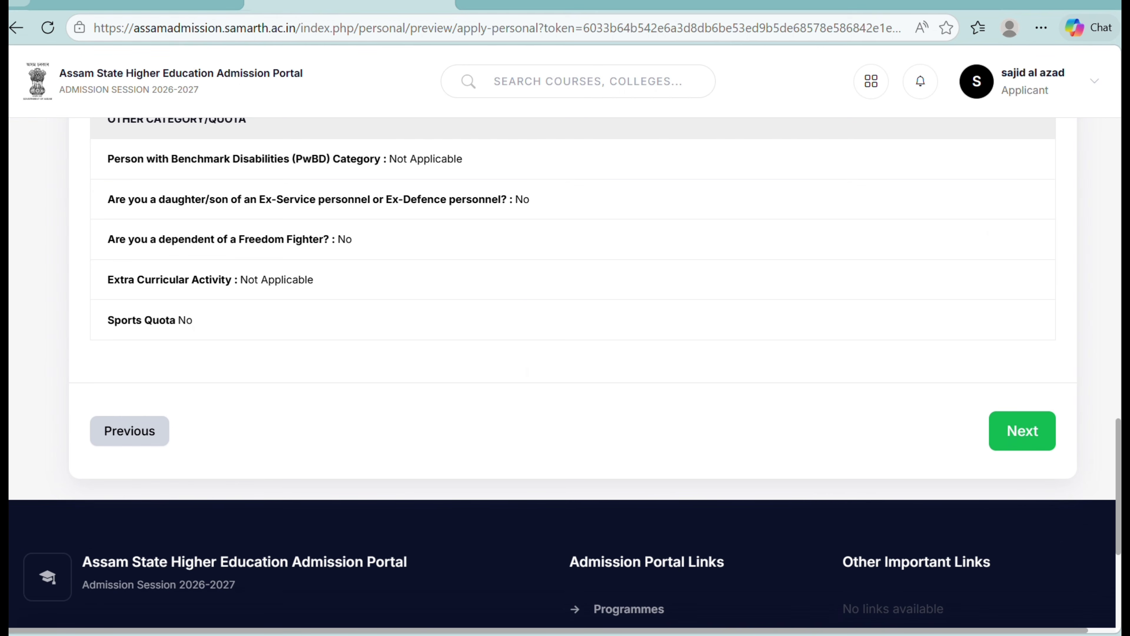
{"action": "left_click", "coordinate": [1022, 430]}
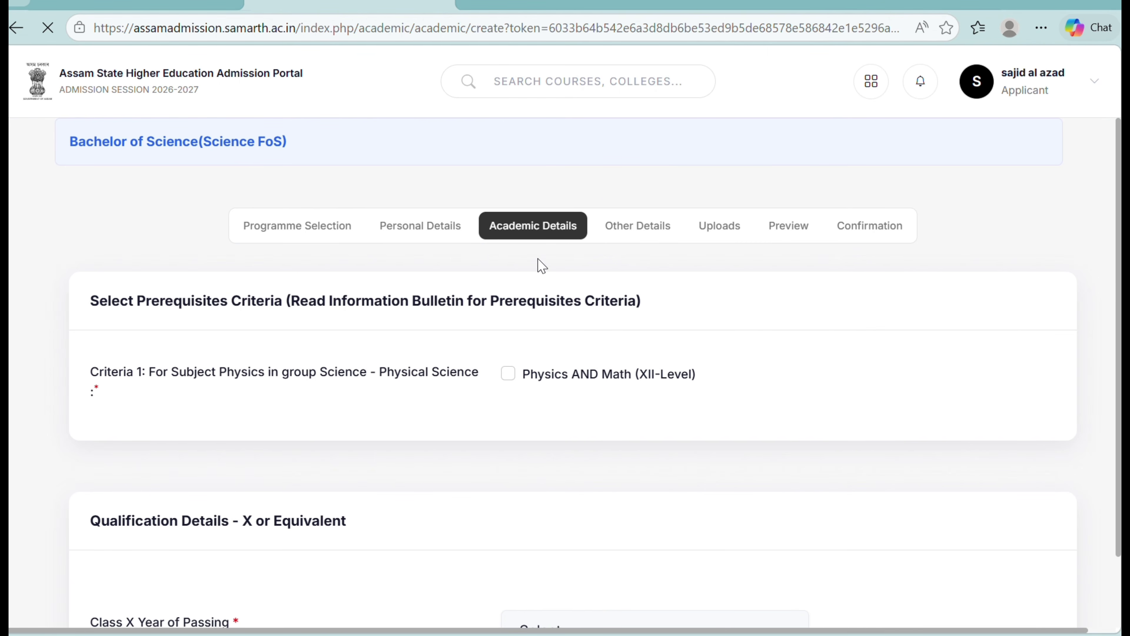
Select Physics AND Math (XII-Level) as the prerequisite criterion for the subject Physics
{"action": "scroll", "coordinate": [537, 258], "scroll_direction": "down", "scroll_amount": 1}
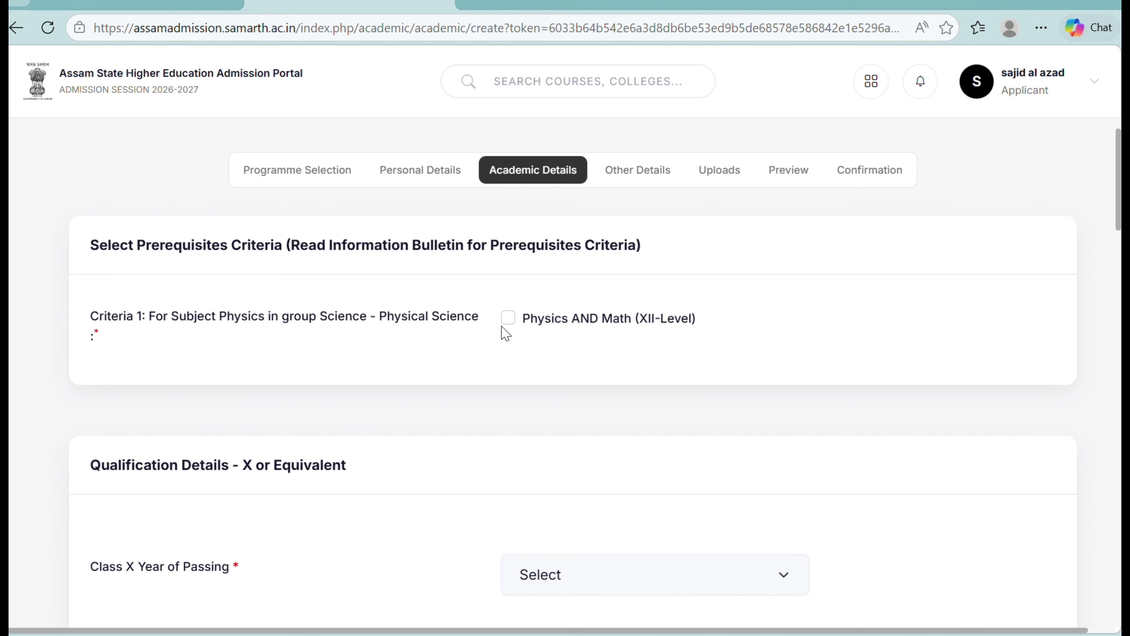
{"action": "left_click", "coordinate": [508, 317]}
{"action": "scroll", "coordinate": [613, 363], "scroll_direction": "down", "scroll_amount": 2}
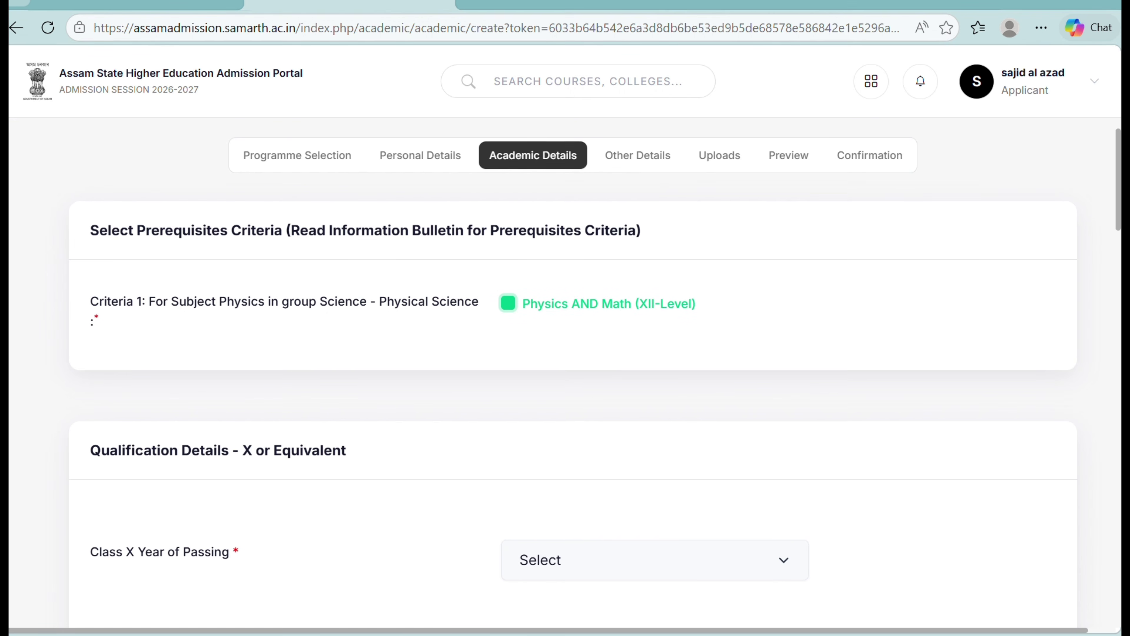
Examine the required Class X qualification fields, from year of passing to subject combination
{"action": "scroll", "coordinate": [328, 403], "scroll_direction": "down", "scroll_amount": 2}
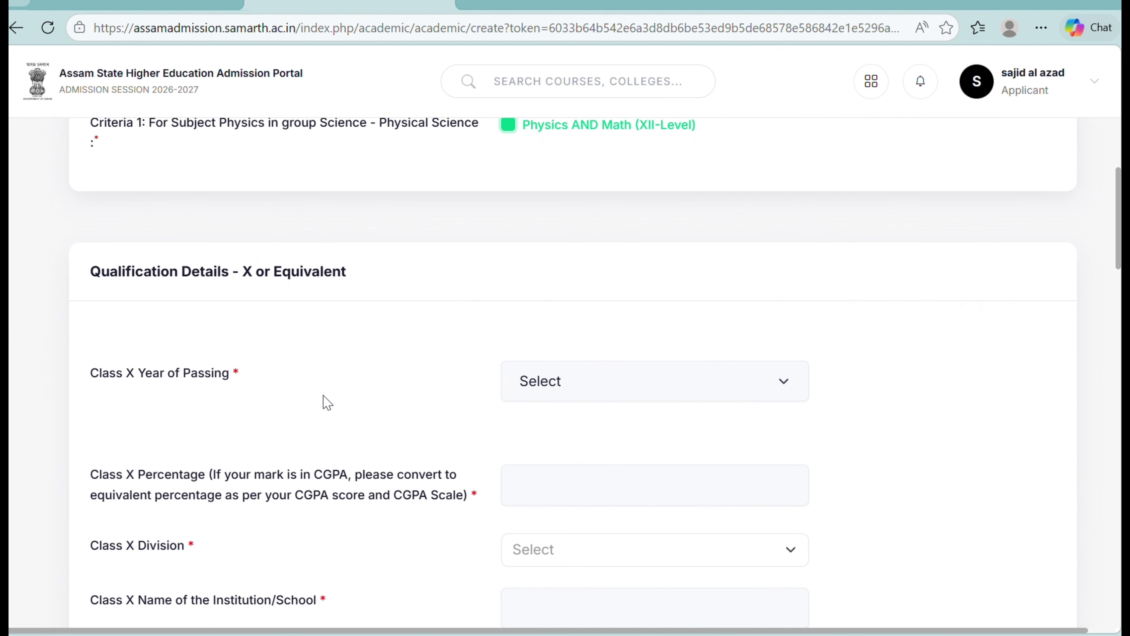
{"action": "scroll", "coordinate": [481, 247], "scroll_direction": "down", "scroll_amount": 3}
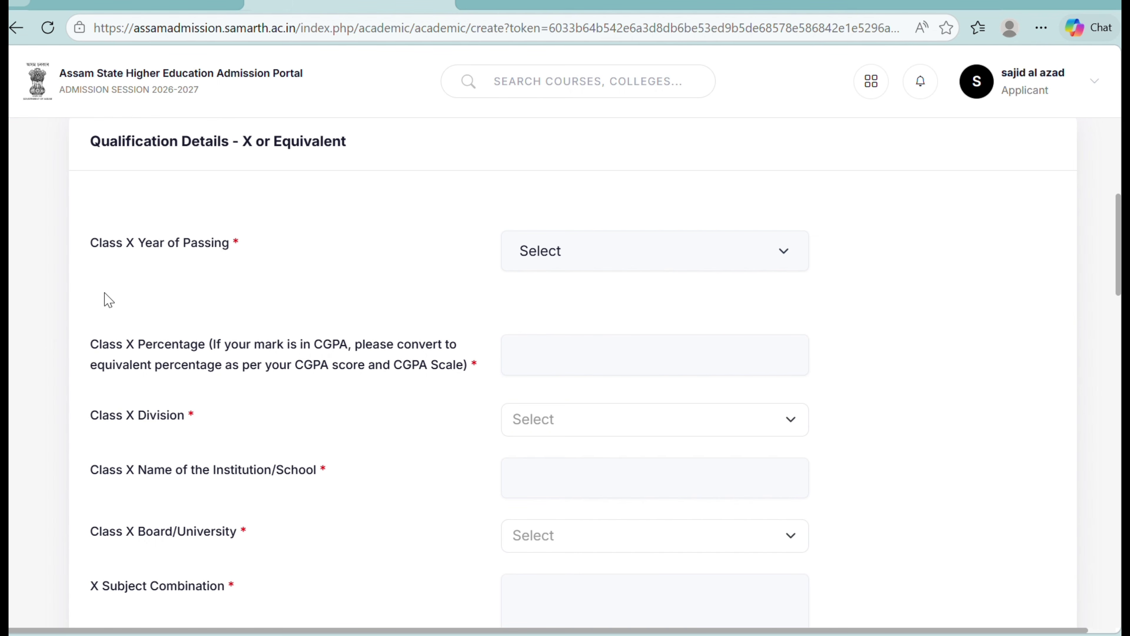
{"action": "scroll", "coordinate": [775, 278], "scroll_direction": "down", "scroll_amount": 2}
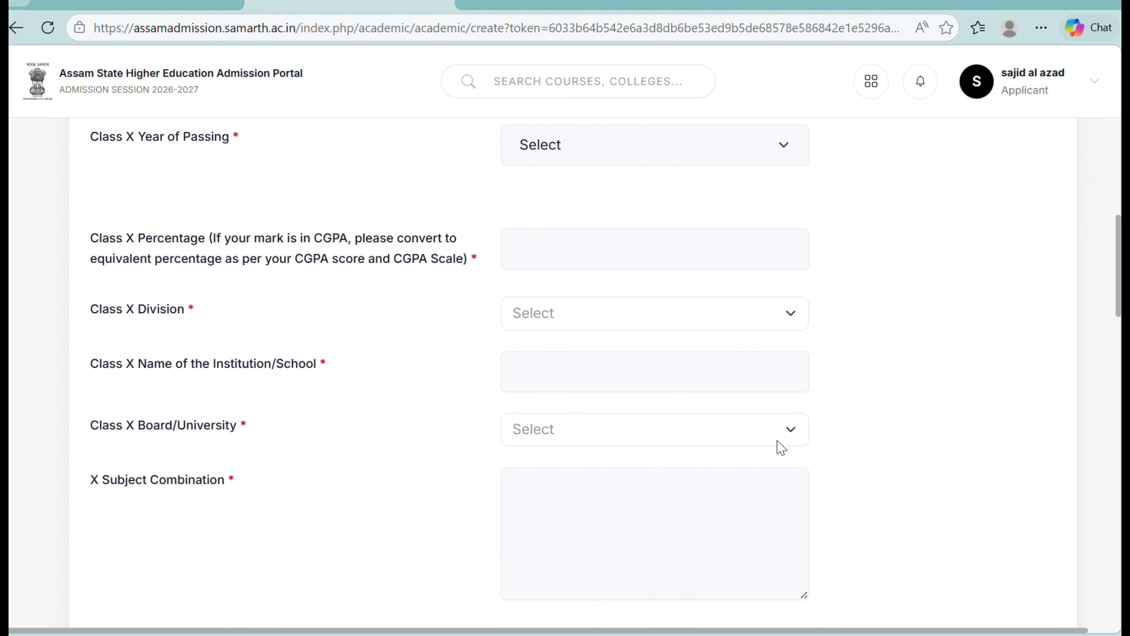
{"action": "scroll", "coordinate": [782, 447], "scroll_direction": "down", "scroll_amount": 2}
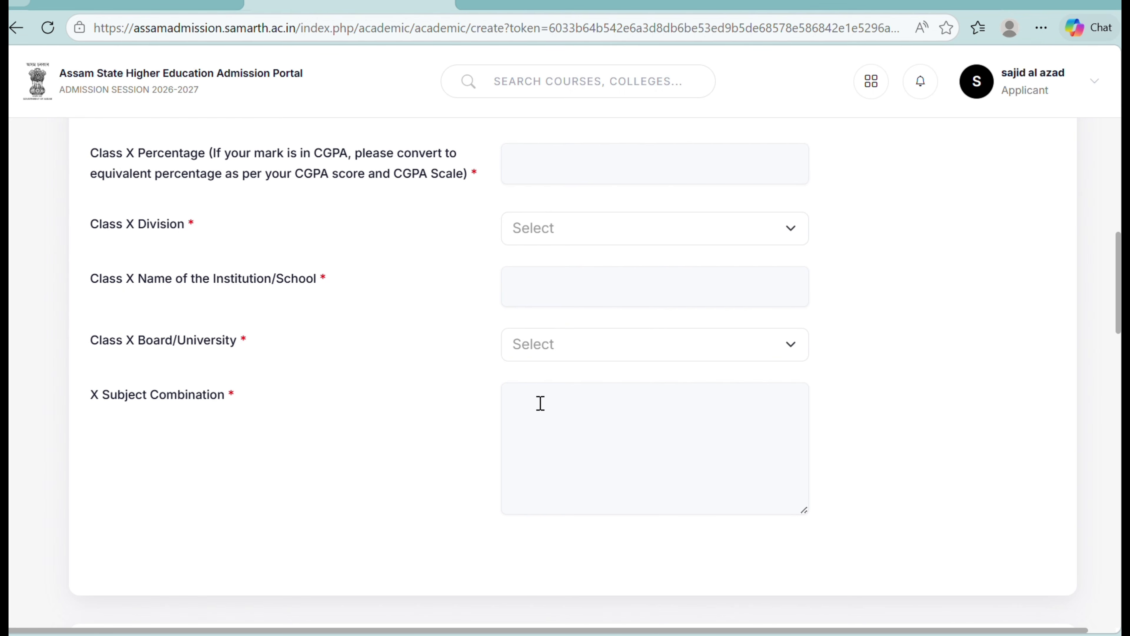
{"action": "left_click", "coordinate": [528, 395]}
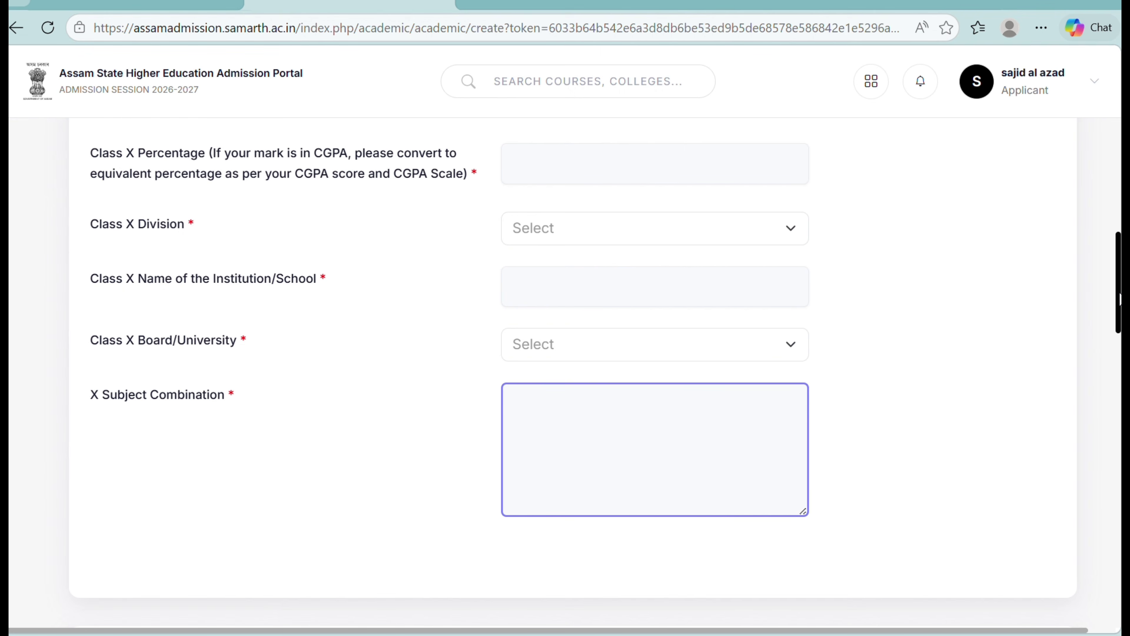
Set the Class XII qualification status to Passed
{"action": "scroll", "coordinate": [1119, 299], "scroll_direction": "down", "scroll_amount": 8}
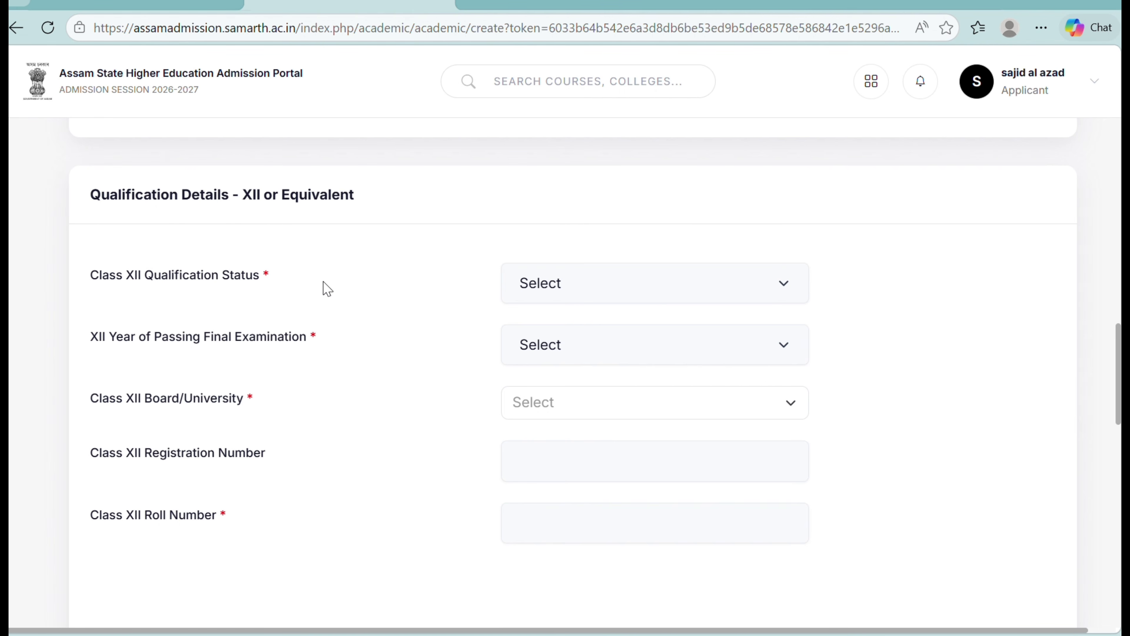
{"action": "left_click", "coordinate": [625, 287]}
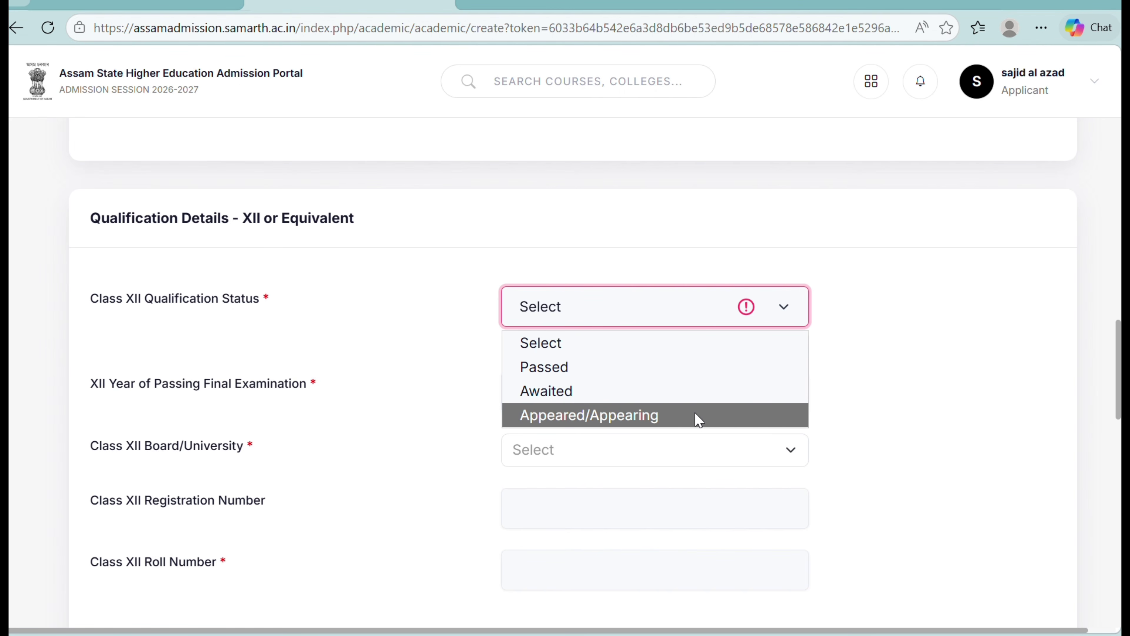
{"action": "left_click", "coordinate": [623, 368]}
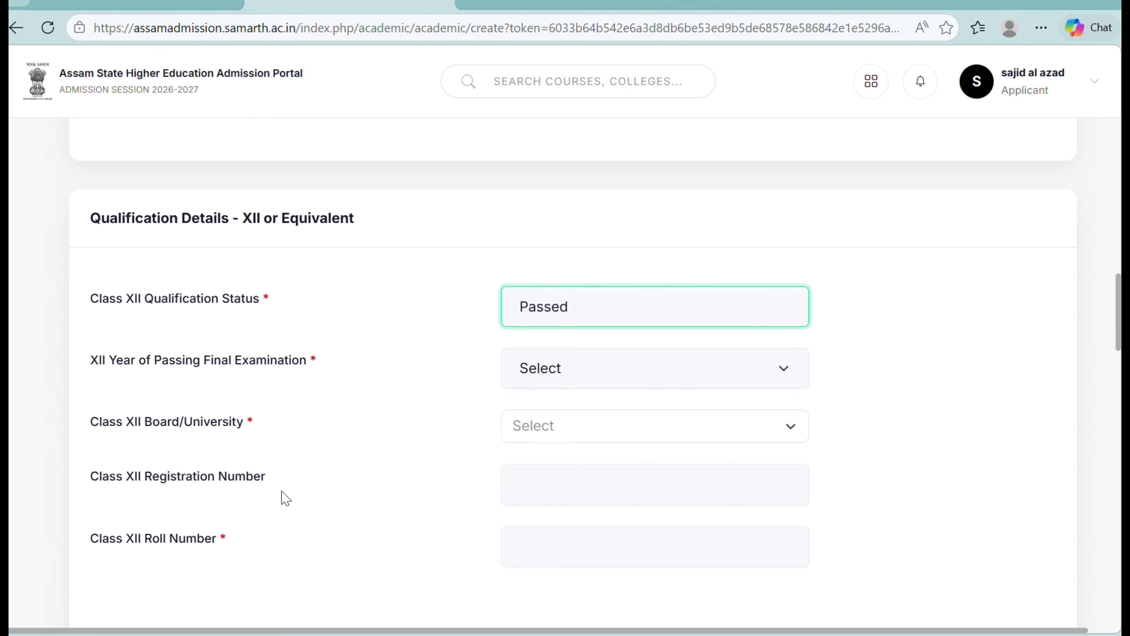
Examine the remaining Class XII qualification fields, the notice on entering all subjects, and the subject marks table
{"action": "scroll", "coordinate": [666, 451], "scroll_direction": "down", "scroll_amount": 3}
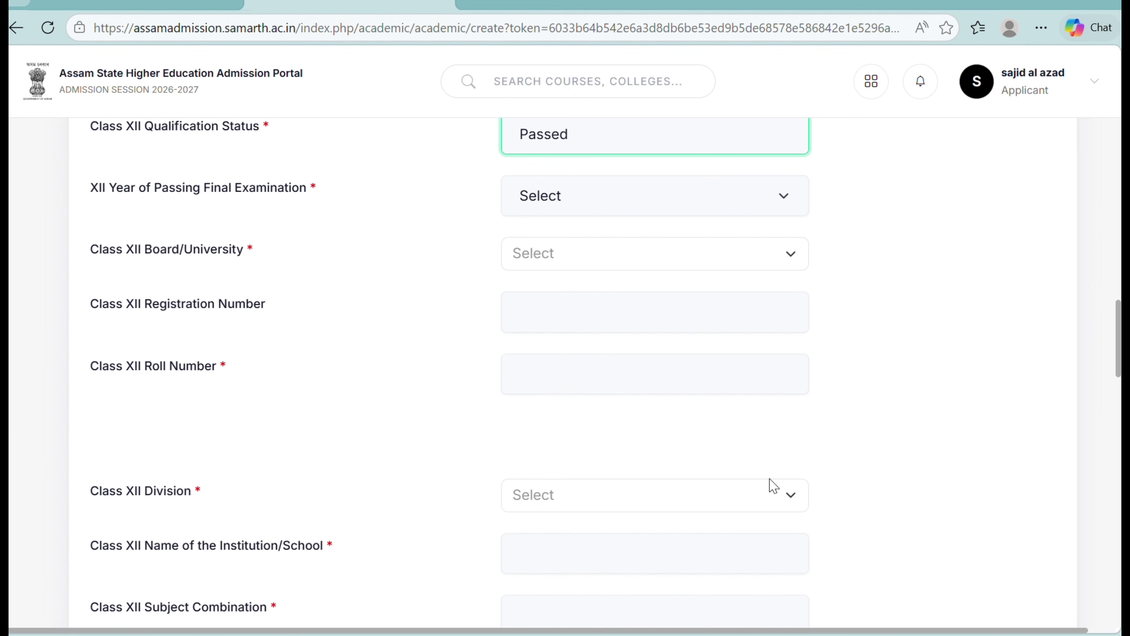
{"action": "scroll", "coordinate": [765, 491], "scroll_direction": "down", "scroll_amount": 2}
{"action": "scroll", "coordinate": [663, 481], "scroll_direction": "down", "scroll_amount": 1}
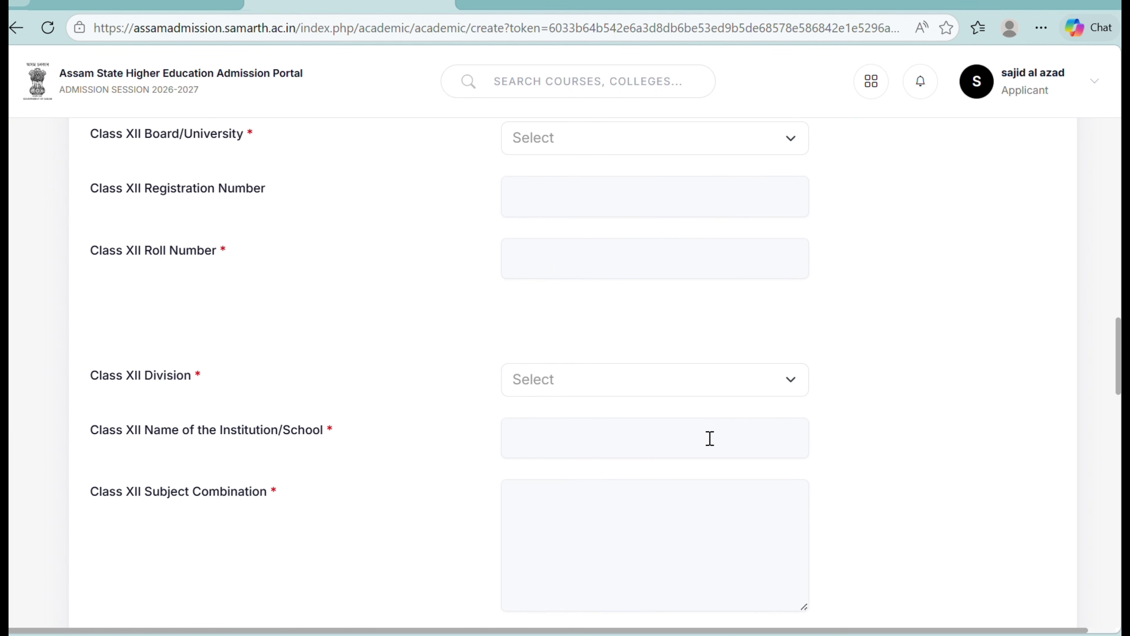
{"action": "scroll", "coordinate": [757, 441], "scroll_direction": "down", "scroll_amount": 1}
{"action": "scroll", "coordinate": [445, 369], "scroll_direction": "down", "scroll_amount": 2}
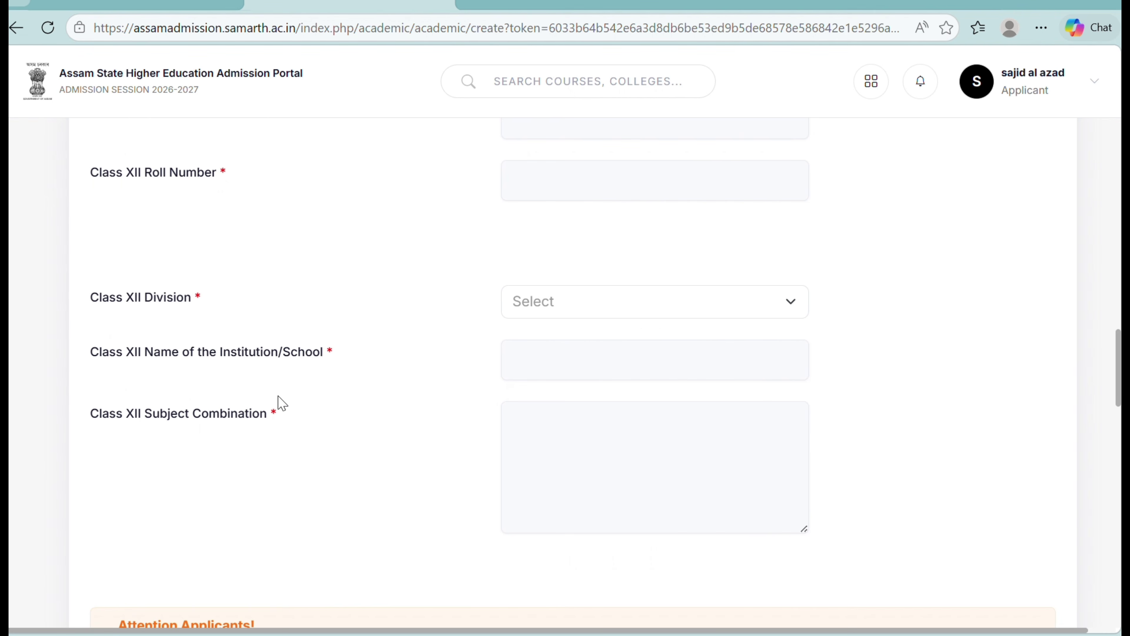
{"action": "scroll", "coordinate": [688, 447], "scroll_direction": "down", "scroll_amount": 2}
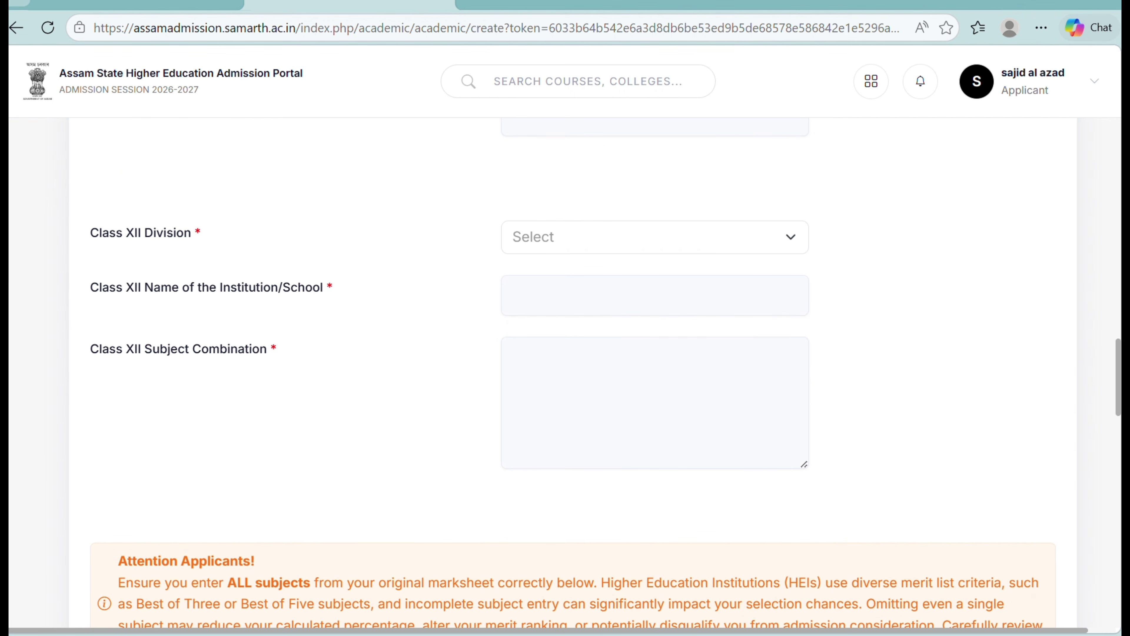
{"action": "scroll", "coordinate": [136, 450], "scroll_direction": "down", "scroll_amount": 4}
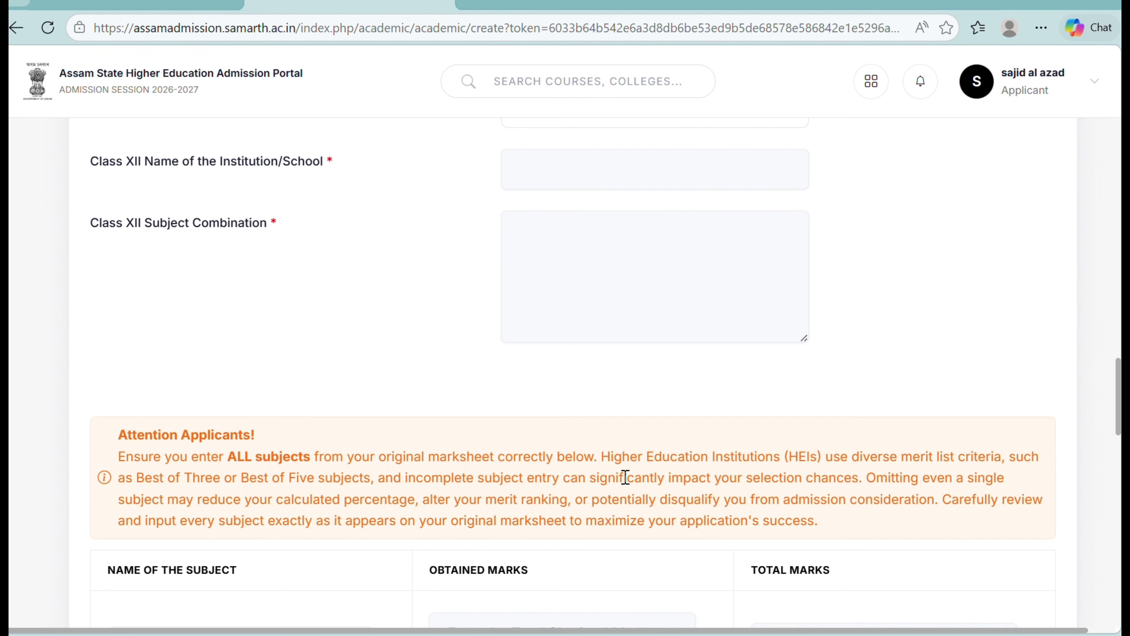
{"action": "scroll", "coordinate": [573, 374], "scroll_direction": "up", "scroll_amount": 3}
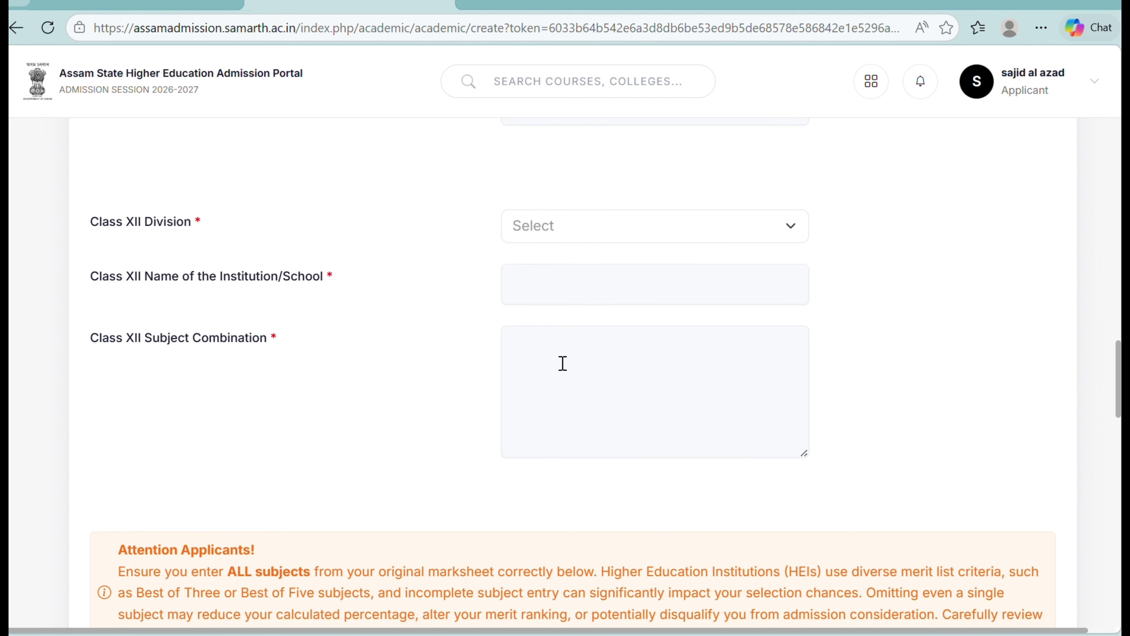
{"action": "scroll", "coordinate": [1118, 379], "scroll_direction": "down", "scroll_amount": 6}
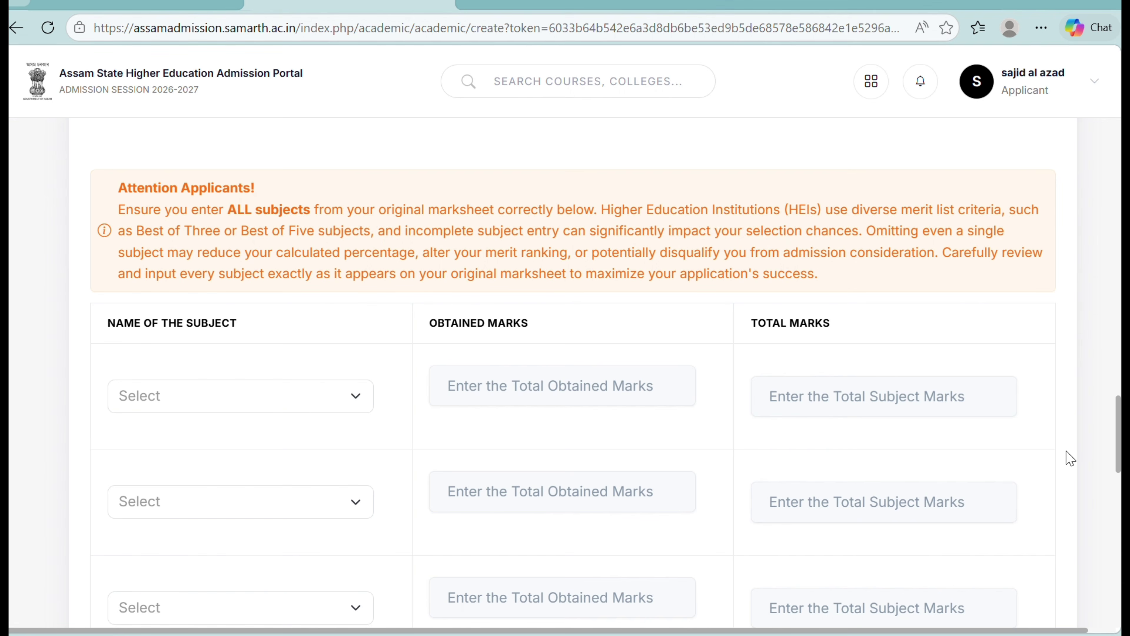
{"action": "scroll", "coordinate": [878, 378], "scroll_direction": "up", "scroll_amount": 5}
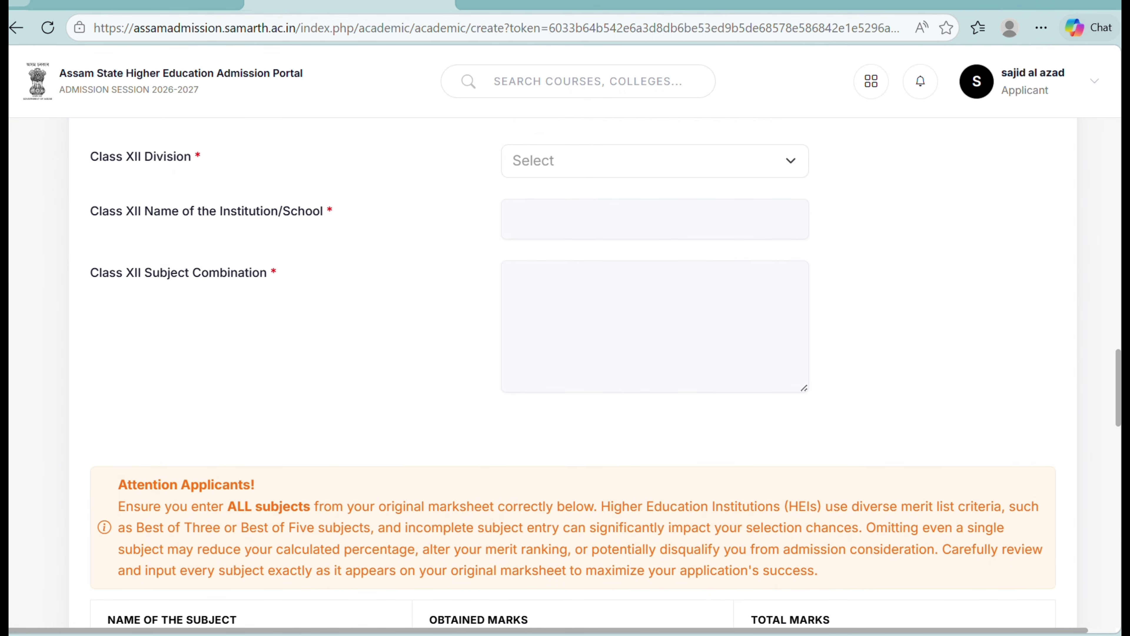
Examine the Class XII subject marks table, the totals and overall percentage, and the marks verification statement
{"action": "scroll", "coordinate": [879, 378], "scroll_direction": "down", "scroll_amount": 4}
{"action": "scroll", "coordinate": [565, 374], "scroll_direction": "down", "scroll_amount": 4}
{"action": "scroll", "coordinate": [565, 374], "scroll_direction": "down", "scroll_amount": 2}
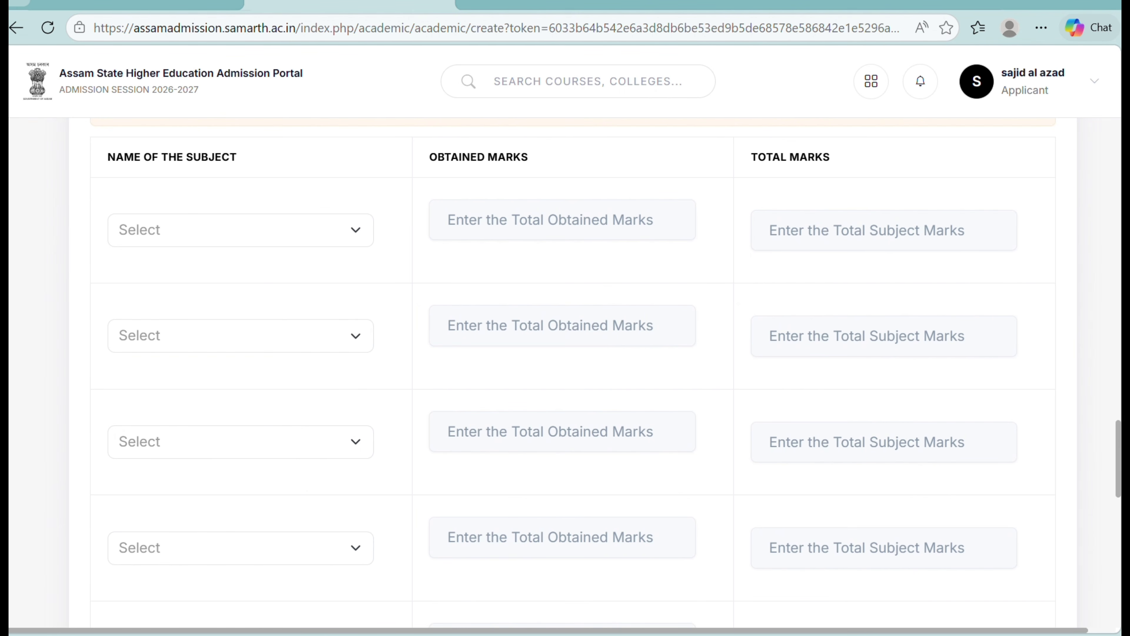
{"action": "scroll", "coordinate": [565, 374], "scroll_direction": "down", "scroll_amount": 5}
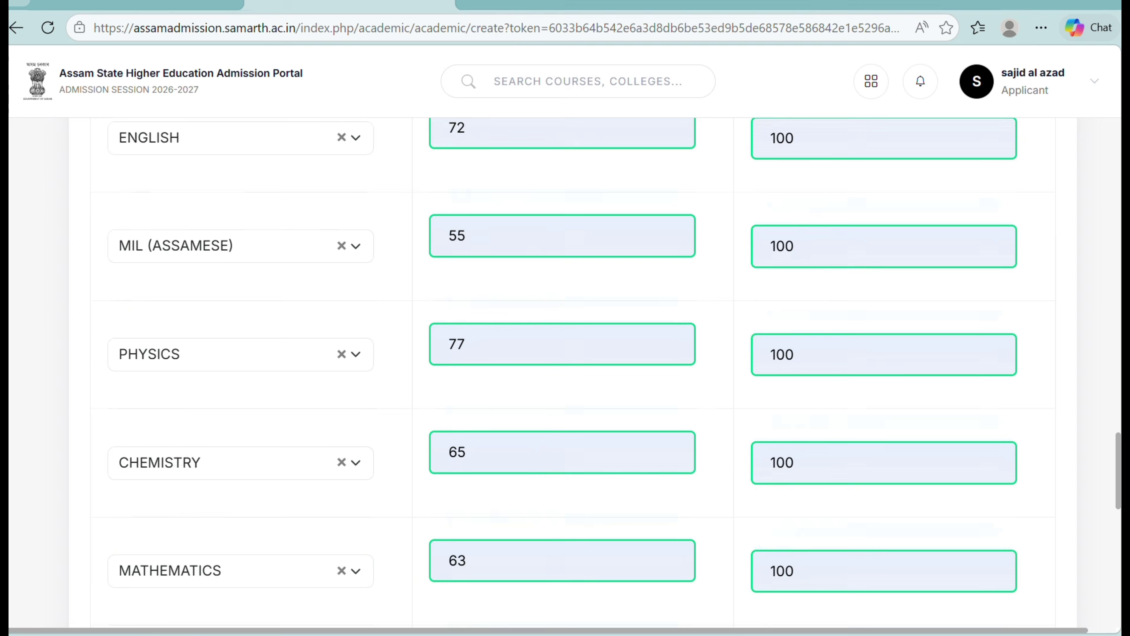
{"action": "scroll", "coordinate": [565, 374], "scroll_direction": "down", "scroll_amount": 5}
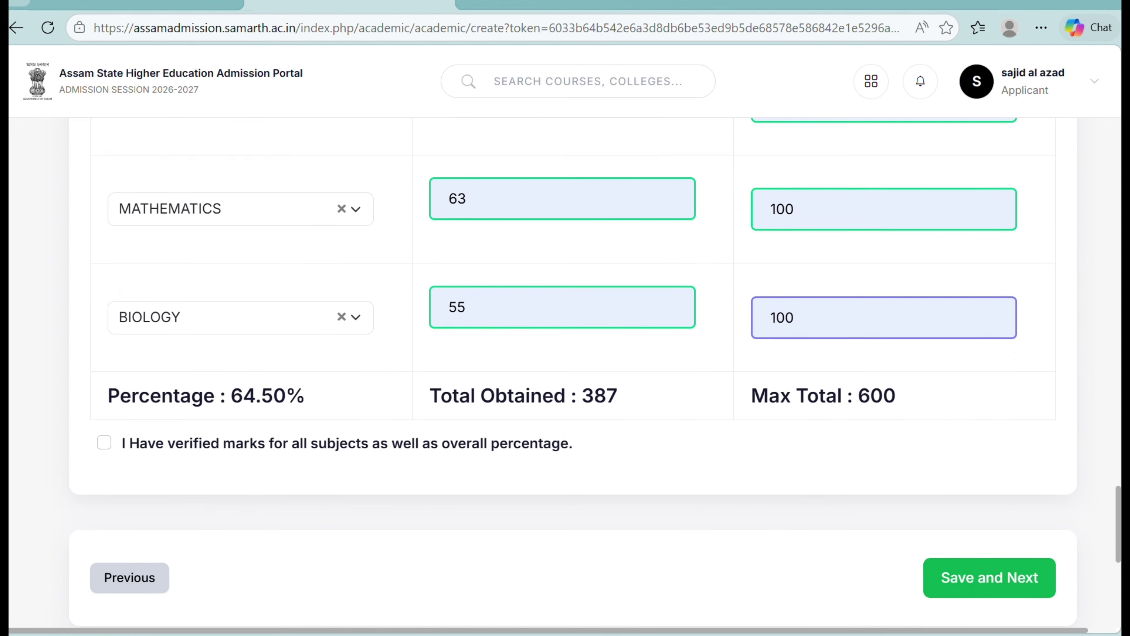
{"action": "scroll", "coordinate": [238, 369], "scroll_direction": "down", "scroll_amount": 2}
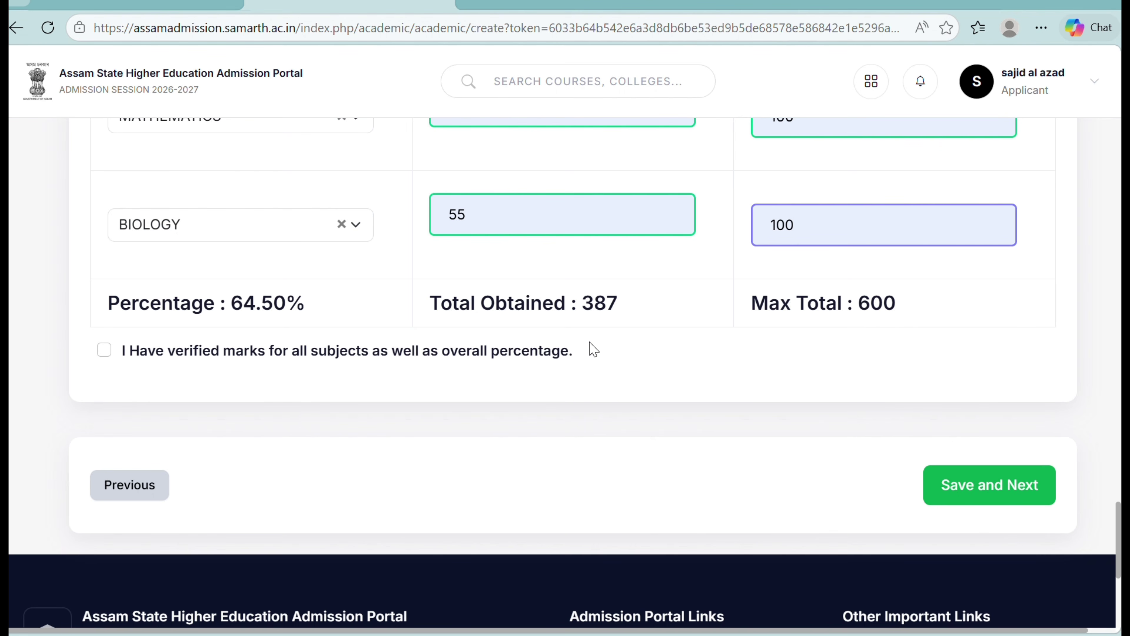
{"action": "scroll", "coordinate": [565, 374], "scroll_direction": "up", "scroll_amount": 8}
{"action": "scroll", "coordinate": [565, 374], "scroll_direction": "down", "scroll_amount": 6}
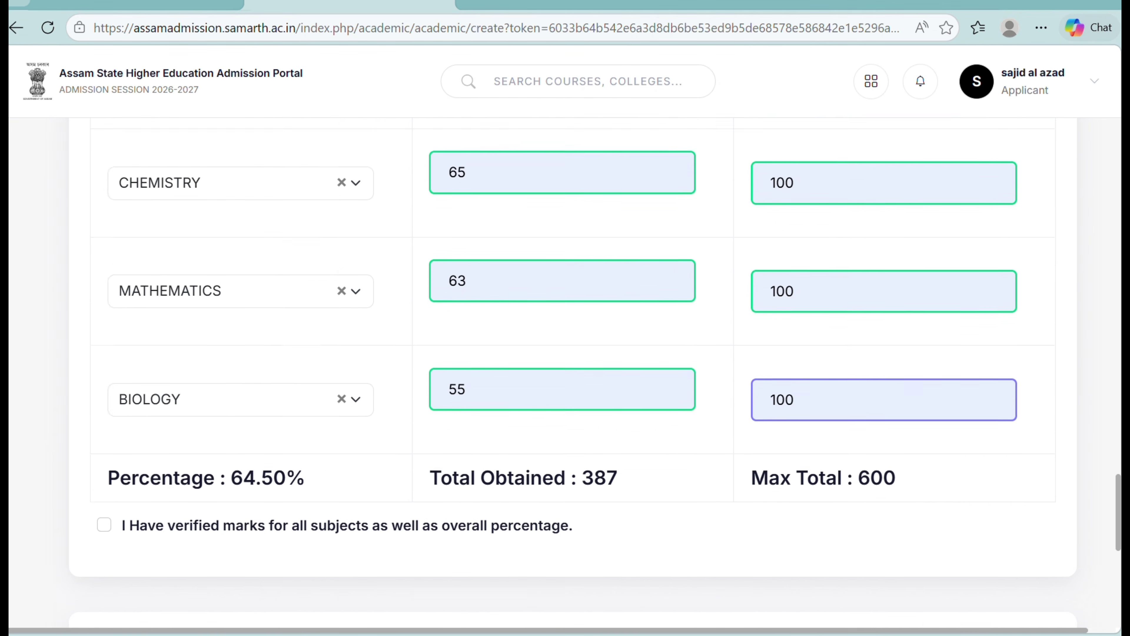
{"action": "scroll", "coordinate": [565, 374], "scroll_direction": "down", "scroll_amount": 2}
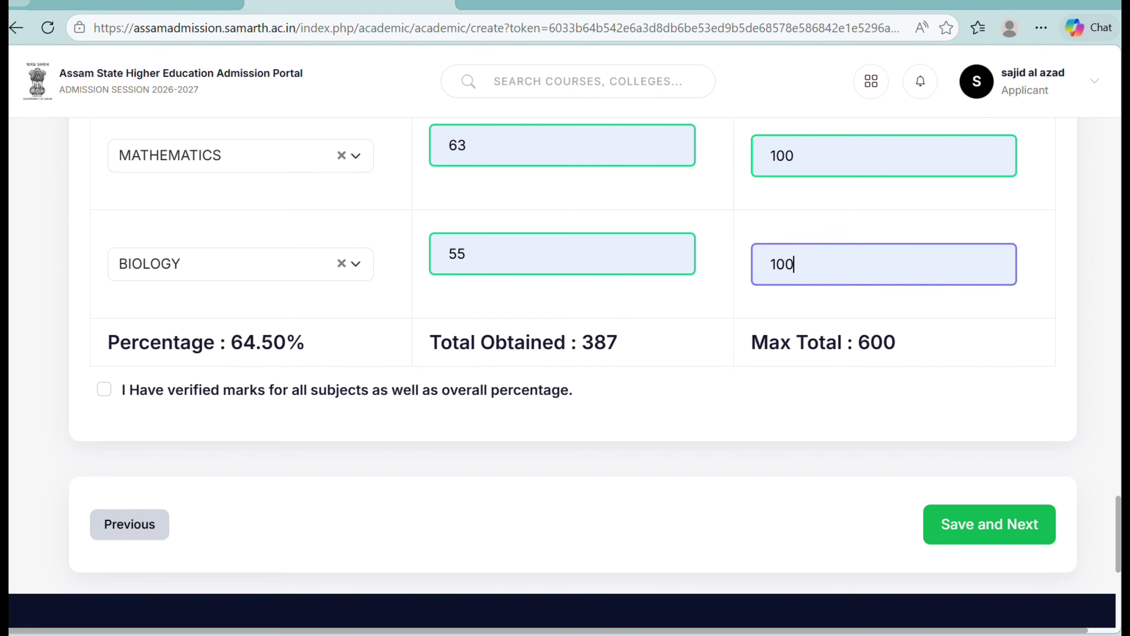
{"action": "scroll", "coordinate": [565, 356], "scroll_direction": "down", "scroll_amount": 2}
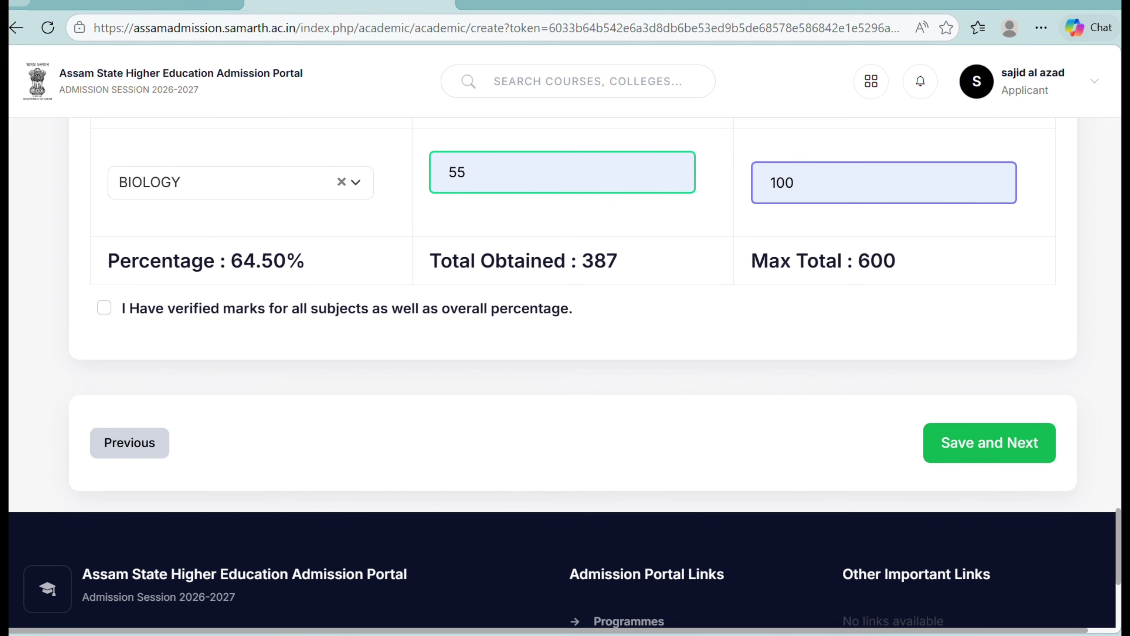
{"action": "scroll", "coordinate": [561, 383], "scroll_direction": "down", "scroll_amount": 2}
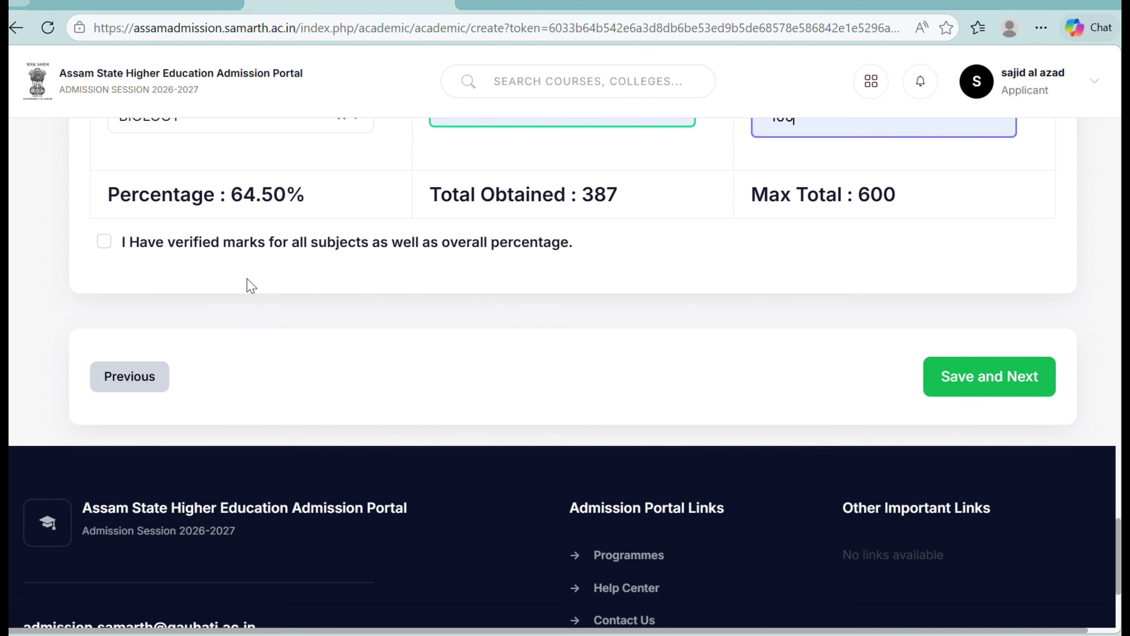
Confirm that the marks for all subjects and the overall percentage are verified, and save the academic details
{"action": "left_click", "coordinate": [106, 244]}
{"action": "left_click", "coordinate": [105, 242]}
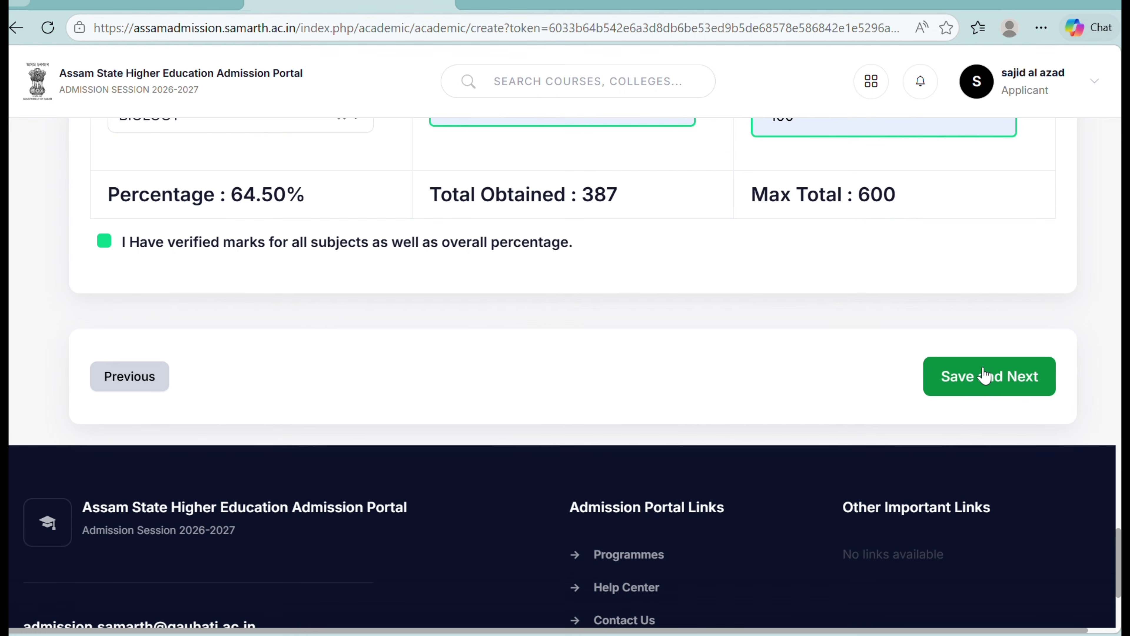
{"action": "left_click", "coordinate": [985, 377]}
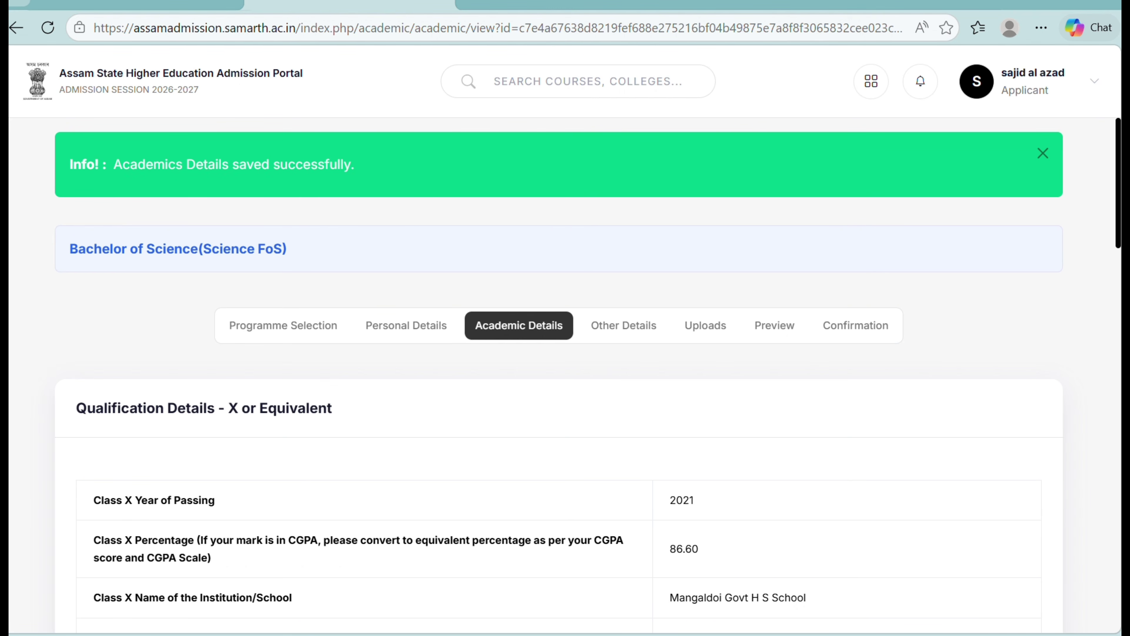
Review the saved Class X and Class XII qualification details with the XII score card, and proceed to Other Details
{"action": "scroll", "coordinate": [1117, 183], "scroll_direction": "down", "scroll_amount": 5}
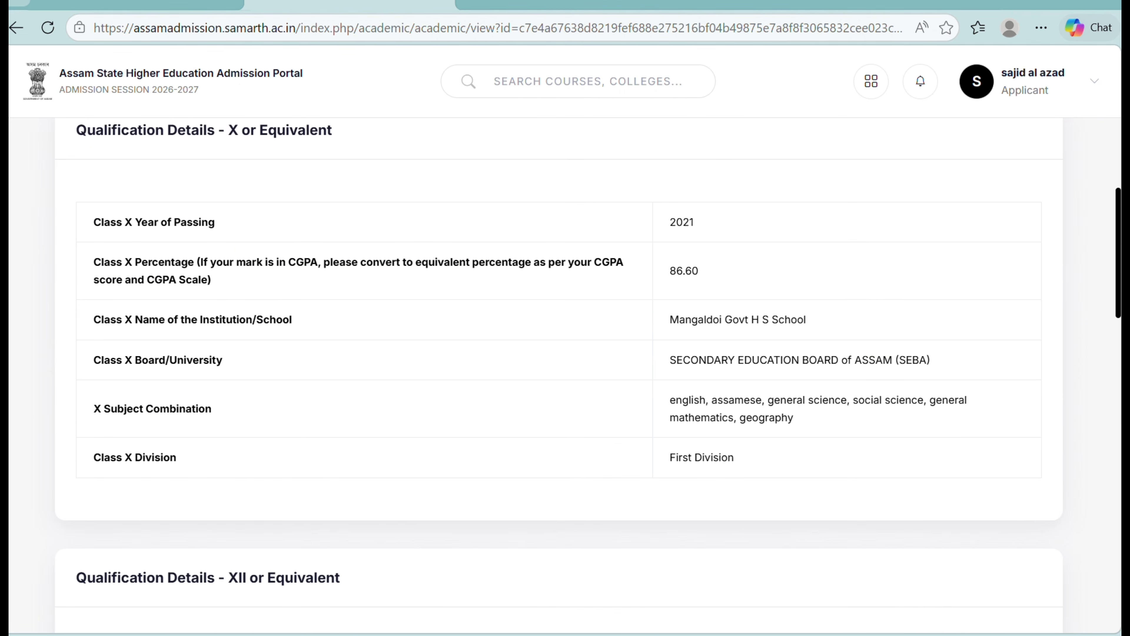
{"action": "scroll", "coordinate": [1117, 475], "scroll_direction": "down", "scroll_amount": 13}
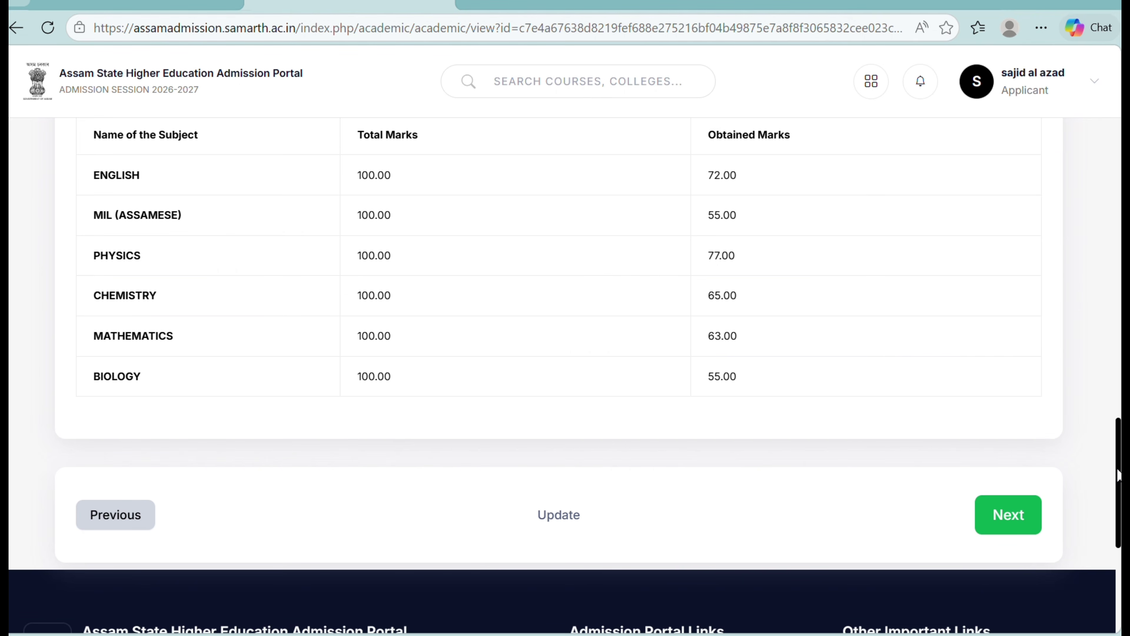
{"action": "left_click_drag", "start_coordinate": [1118, 469], "coordinate": [1121, 401]}
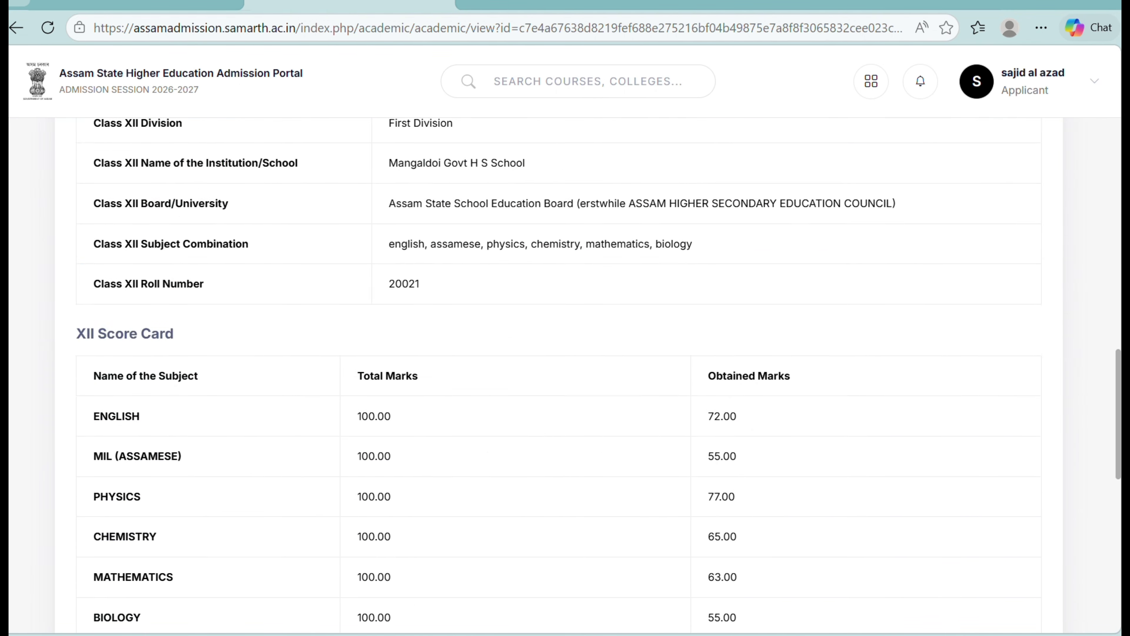
{"action": "scroll", "coordinate": [561, 374], "scroll_direction": "down", "scroll_amount": 7}
{"action": "left_click", "coordinate": [1007, 434]}
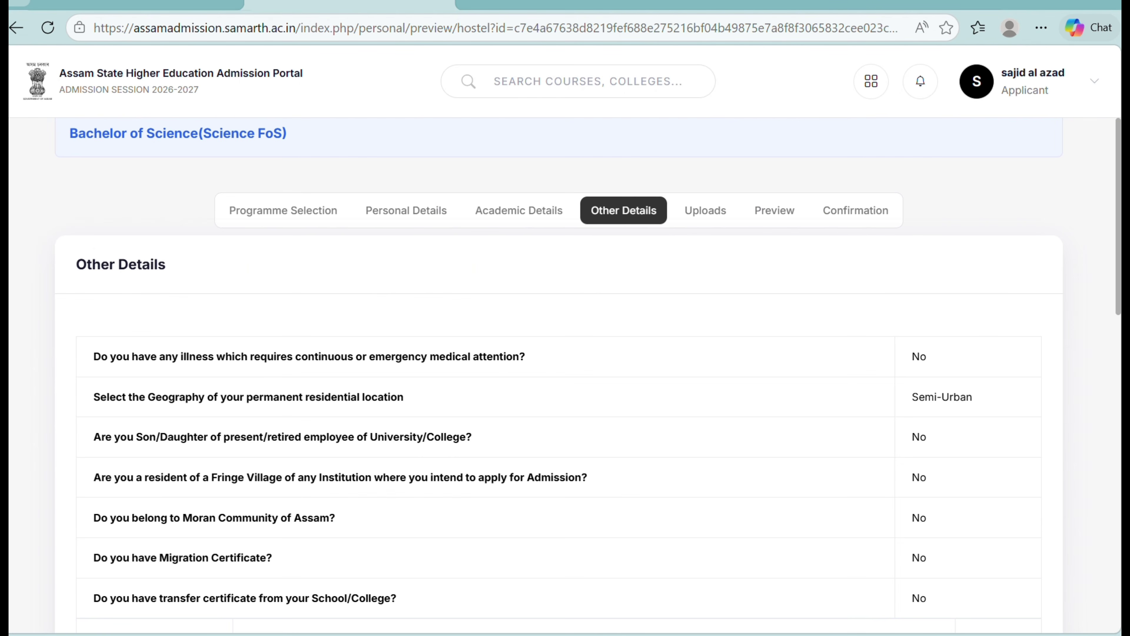
Review the Other Details answers, certificates and language proficiencies, and proceed to Uploads
{"action": "scroll", "coordinate": [561, 374], "scroll_direction": "down", "scroll_amount": 3}
{"action": "scroll", "coordinate": [561, 375], "scroll_direction": "down", "scroll_amount": 5}
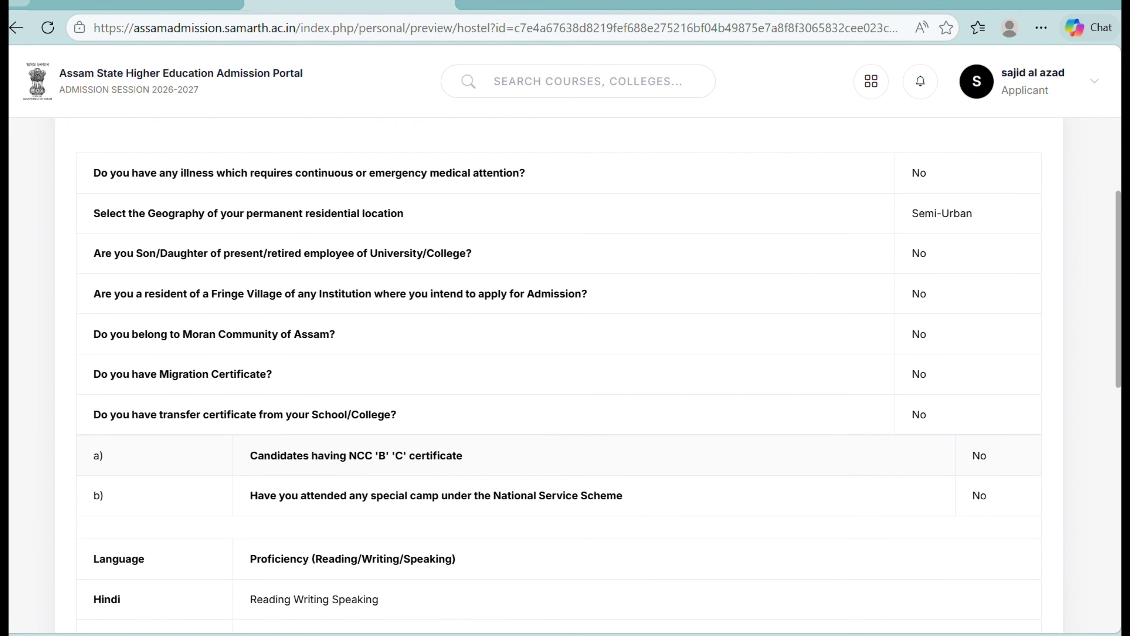
{"action": "scroll", "coordinate": [561, 374], "scroll_direction": "up", "scroll_amount": 4}
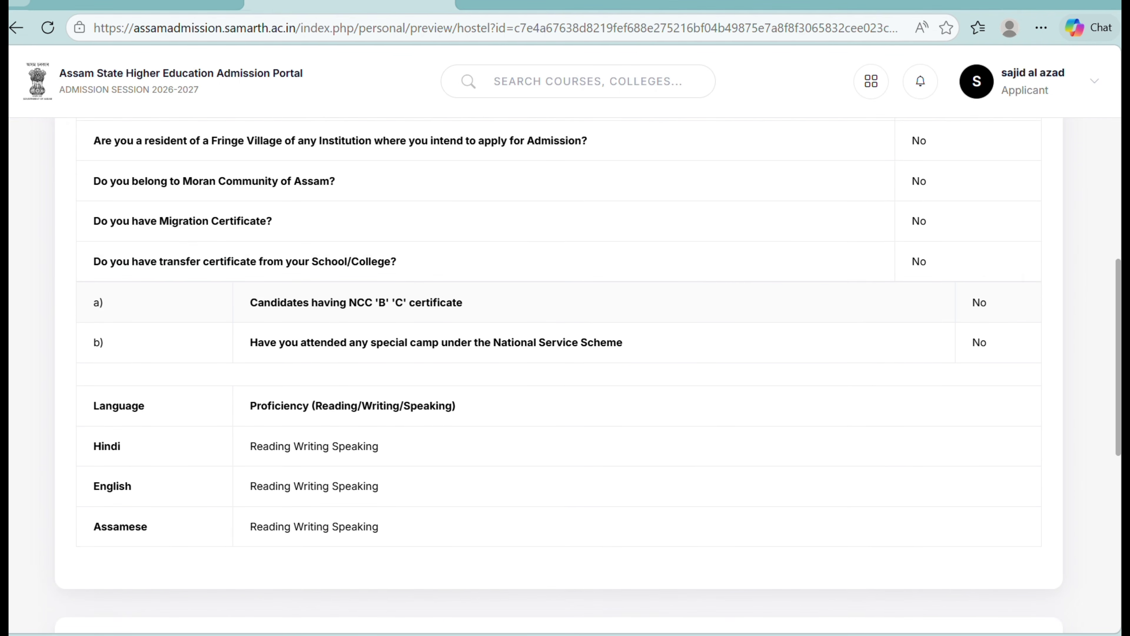
{"action": "scroll", "coordinate": [561, 374], "scroll_direction": "down", "scroll_amount": 5}
{"action": "scroll", "coordinate": [561, 374], "scroll_direction": "down", "scroll_amount": 2}
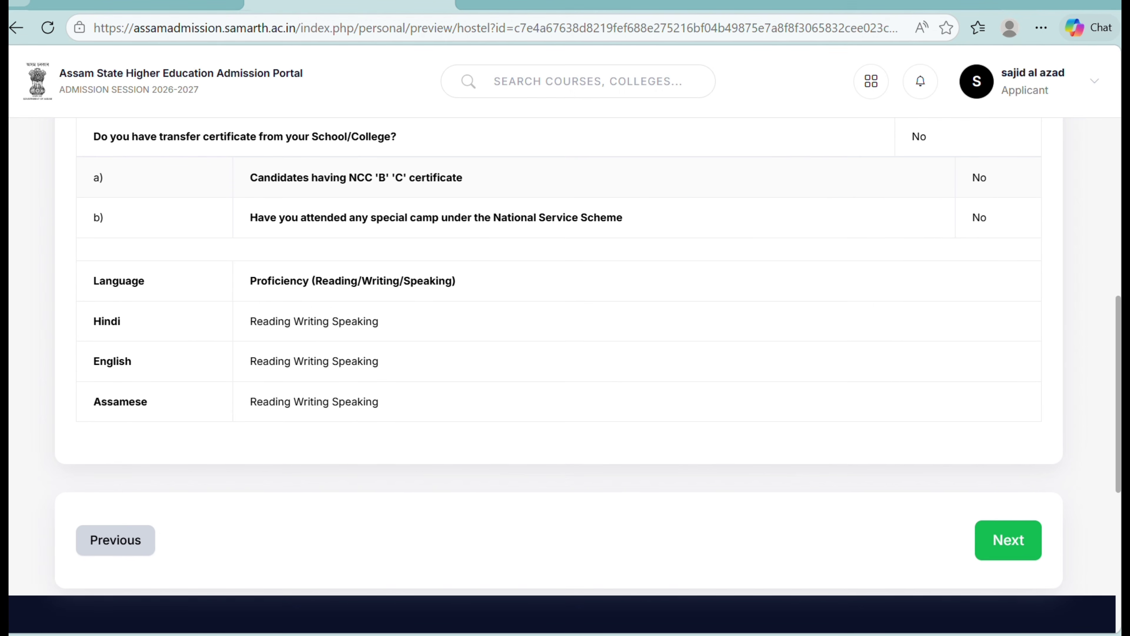
{"action": "left_click", "coordinate": [1008, 523]}
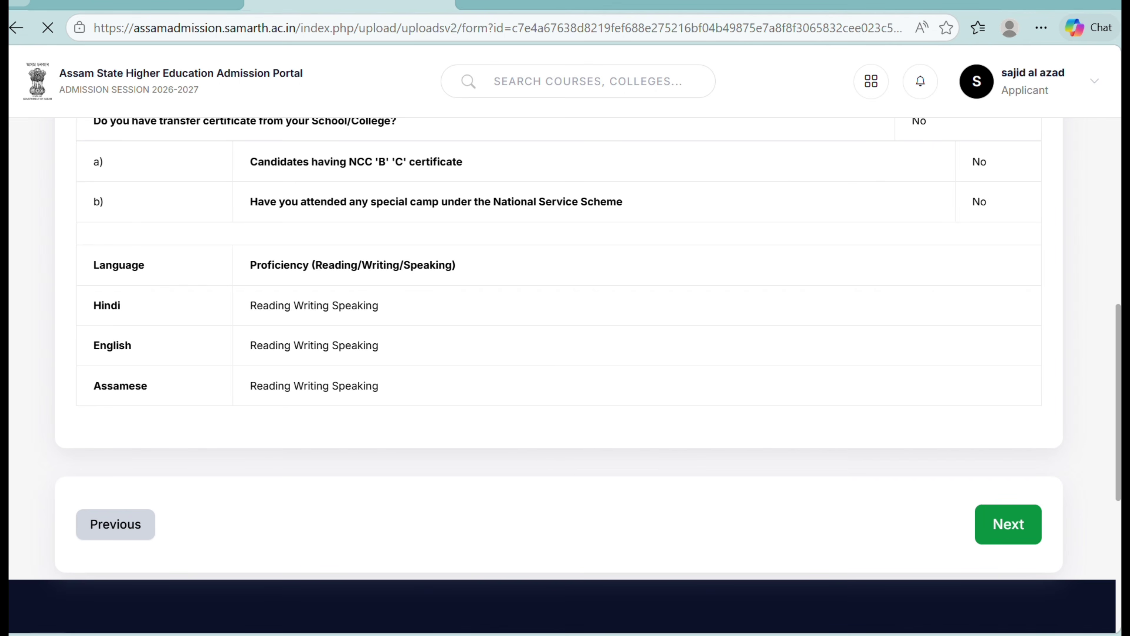
Check the upload instructions and the photo, signature, ID proof, domicile, ration card and marksheet uploads, and open the application preview
{"action": "scroll", "coordinate": [565, 372], "scroll_direction": "down", "scroll_amount": 1}
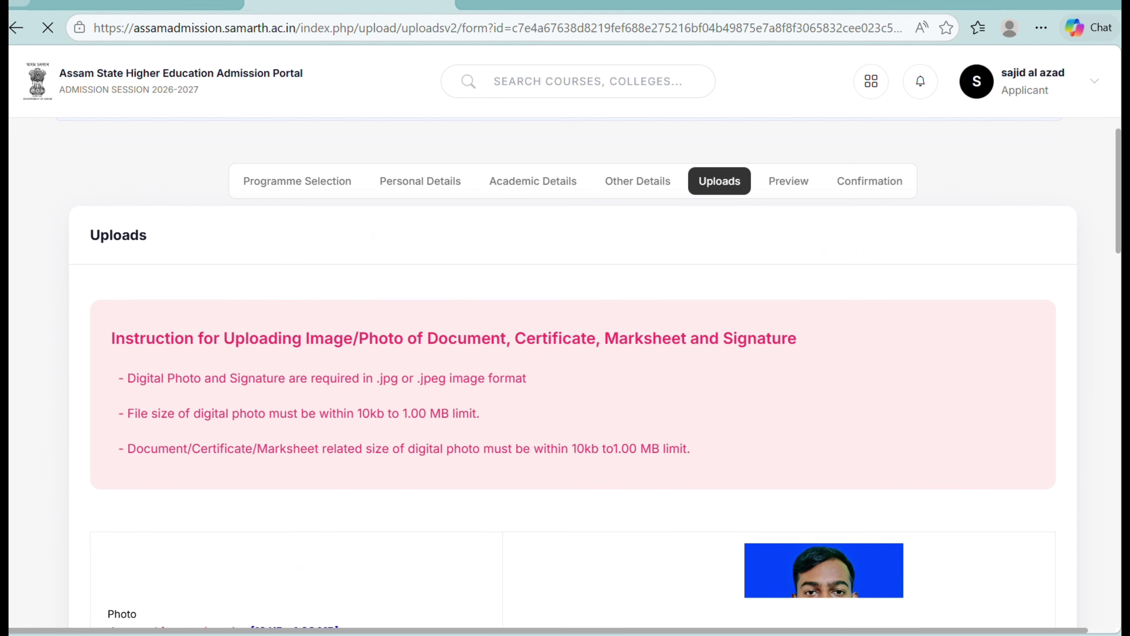
{"action": "scroll", "coordinate": [560, 374], "scroll_direction": "down", "scroll_amount": 10}
{"action": "scroll", "coordinate": [560, 374], "scroll_direction": "down", "scroll_amount": 6}
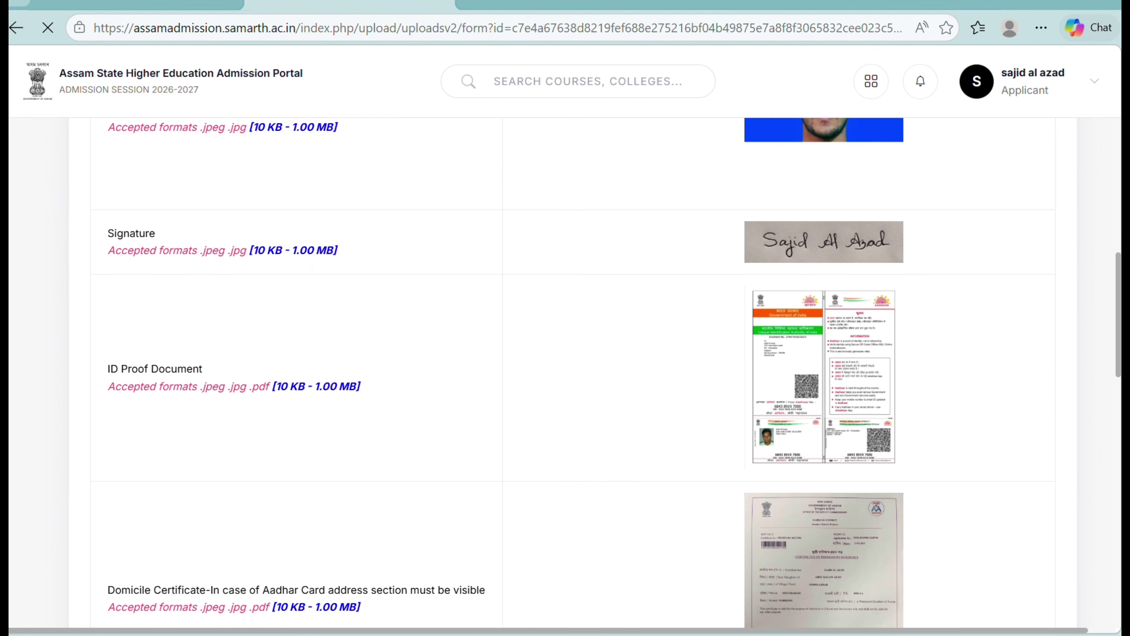
{"action": "scroll", "coordinate": [560, 374], "scroll_direction": "down", "scroll_amount": 5}
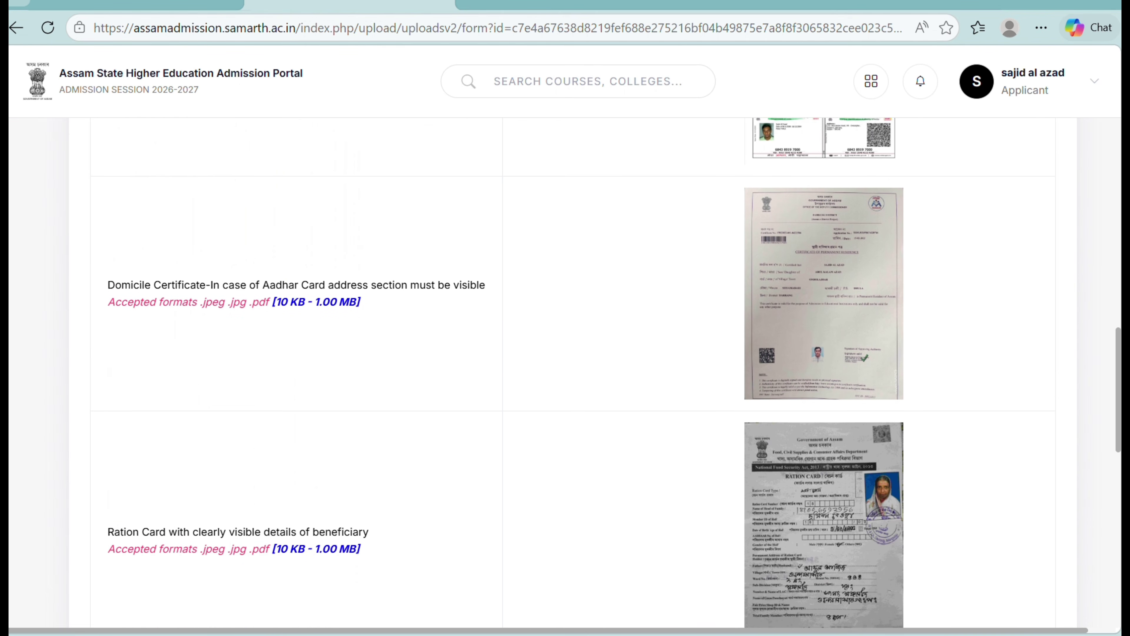
{"action": "scroll", "coordinate": [561, 374], "scroll_direction": "down", "scroll_amount": 2}
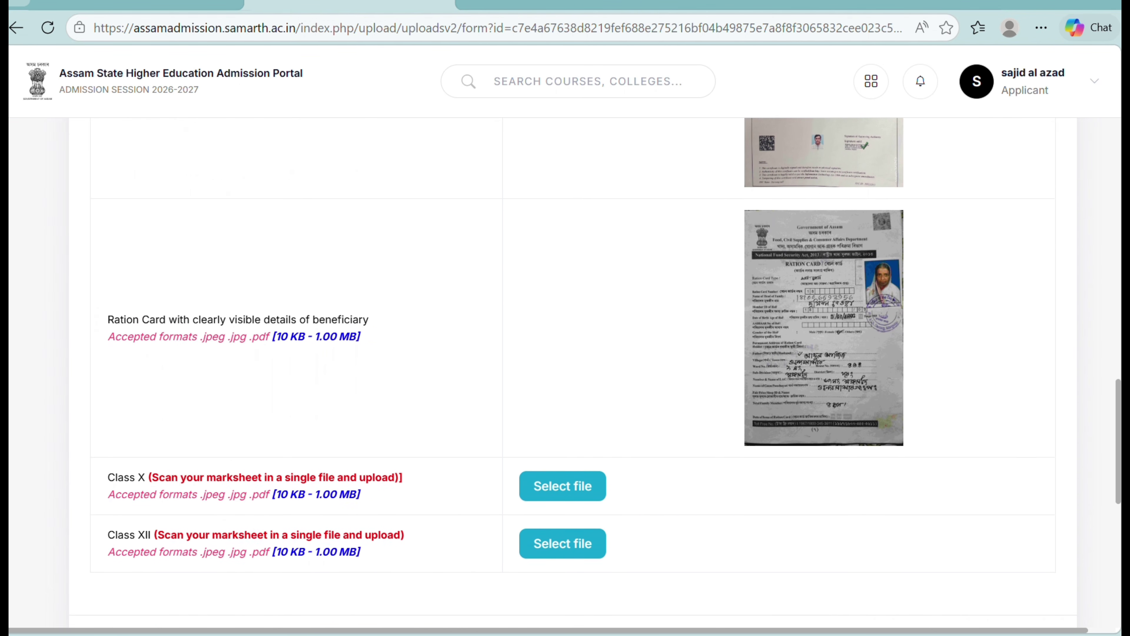
{"action": "scroll", "coordinate": [560, 374], "scroll_direction": "down", "scroll_amount": 2}
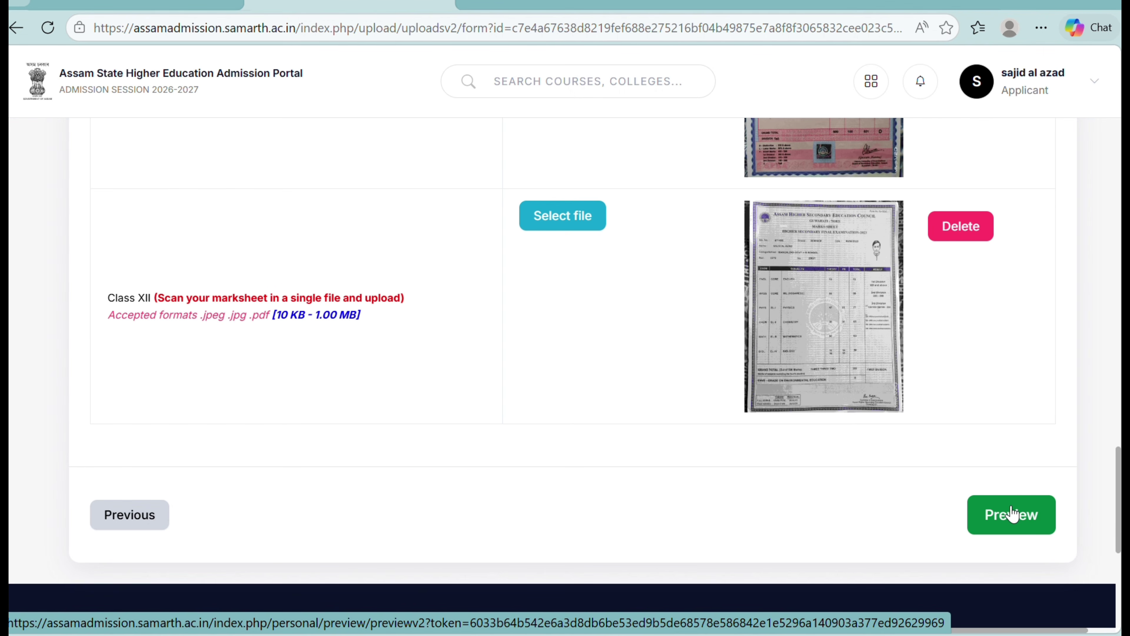
{"action": "left_click", "coordinate": [1013, 514]}
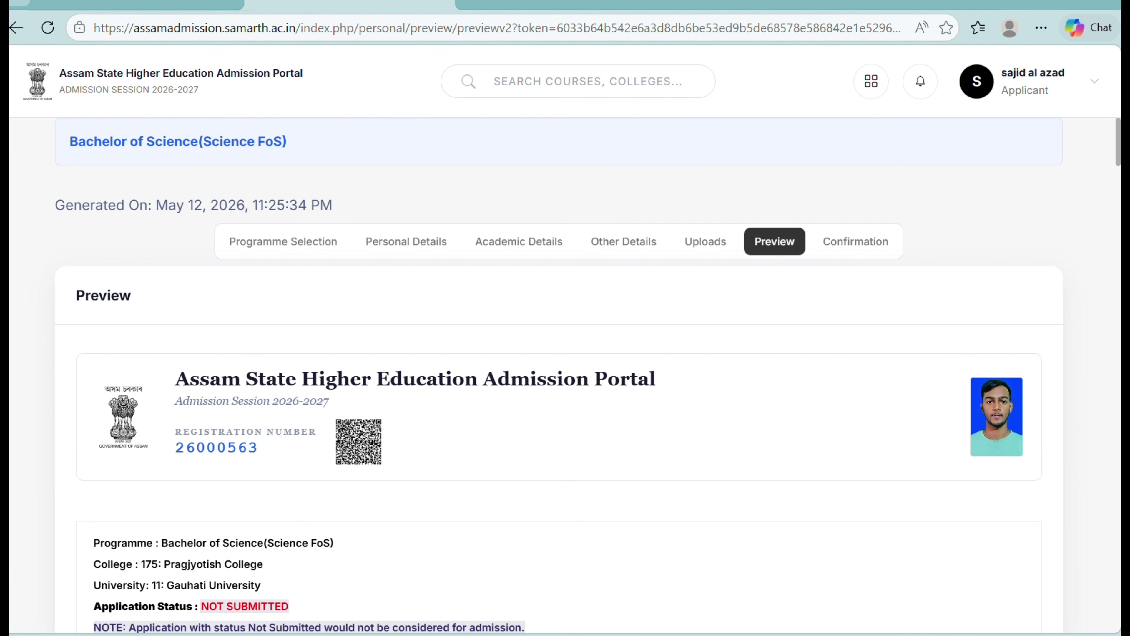
Review the application preview from programme and personal details through the declaration, and proceed to Confirmation
{"action": "left_click_drag", "start_coordinate": [1120, 142], "coordinate": [1120, 175]}
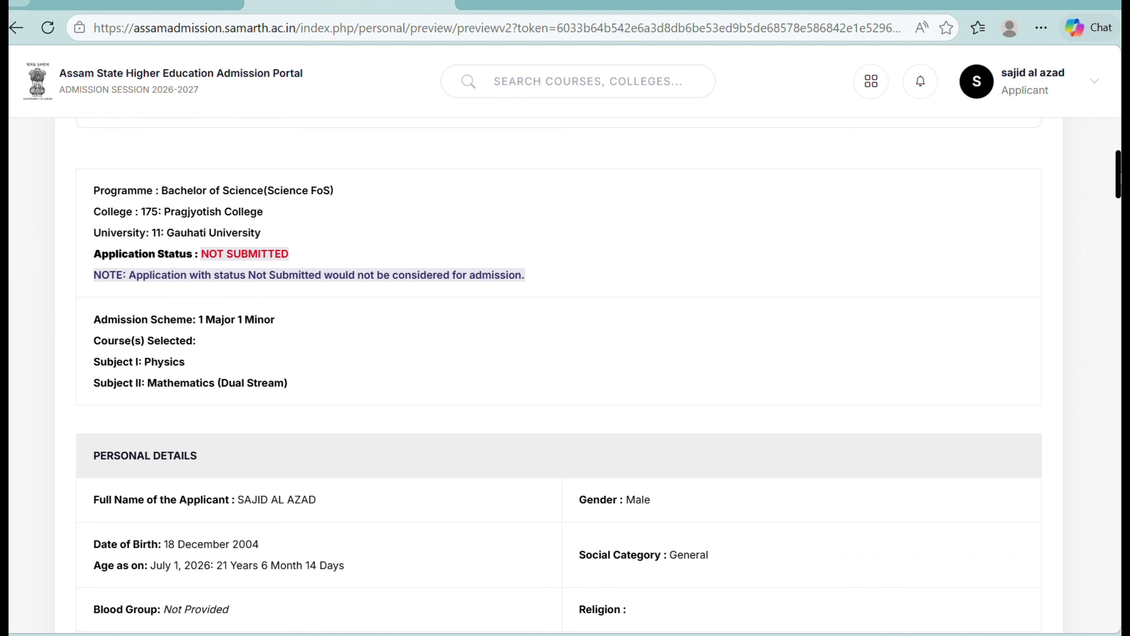
{"action": "left_click_drag", "start_coordinate": [1119, 175], "coordinate": [1120, 583]}
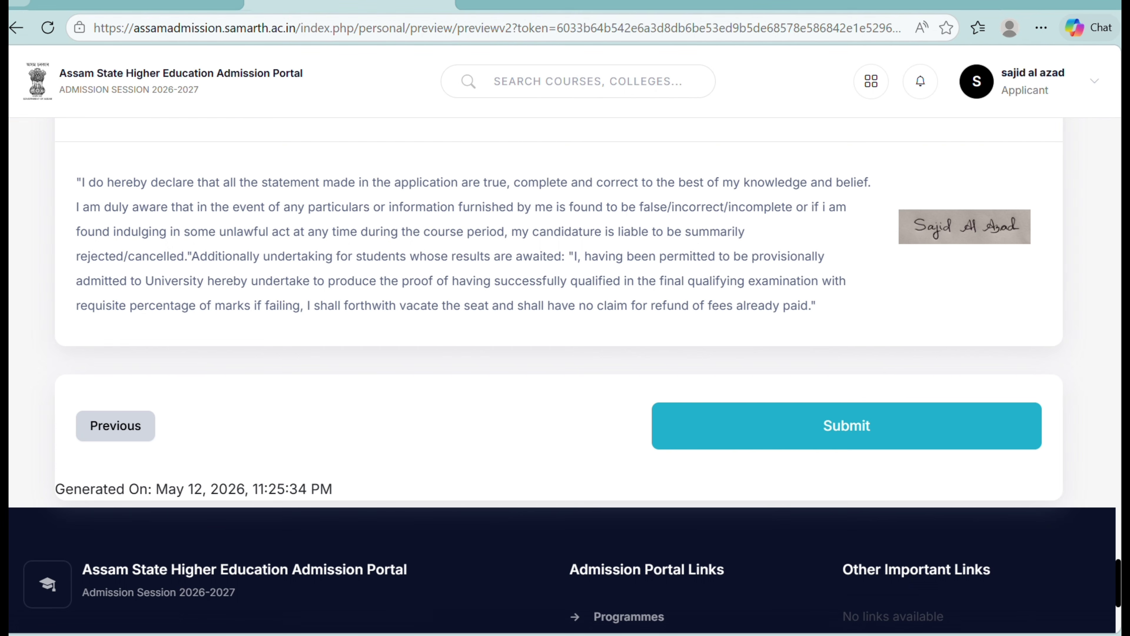
{"action": "left_click_drag", "start_coordinate": [1113, 599], "coordinate": [1114, 561]}
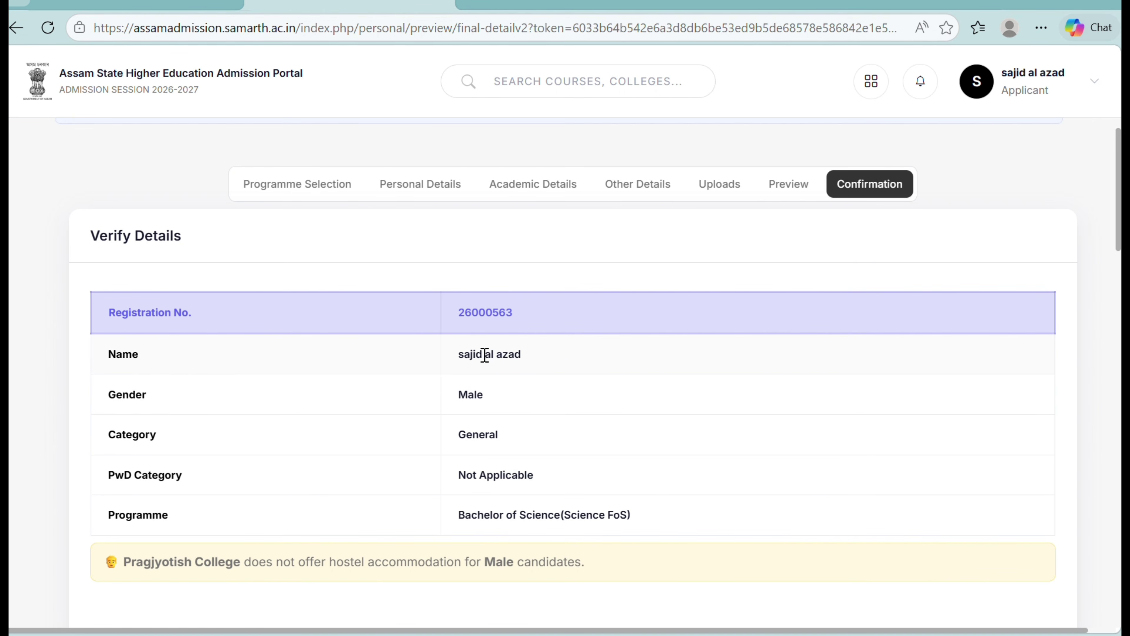
Verify the applicant's name, date of birth, category, gender, parents' names and correspondence address in the confirmation checklist
{"action": "scroll", "coordinate": [573, 369], "scroll_direction": "down", "scroll_amount": 5}
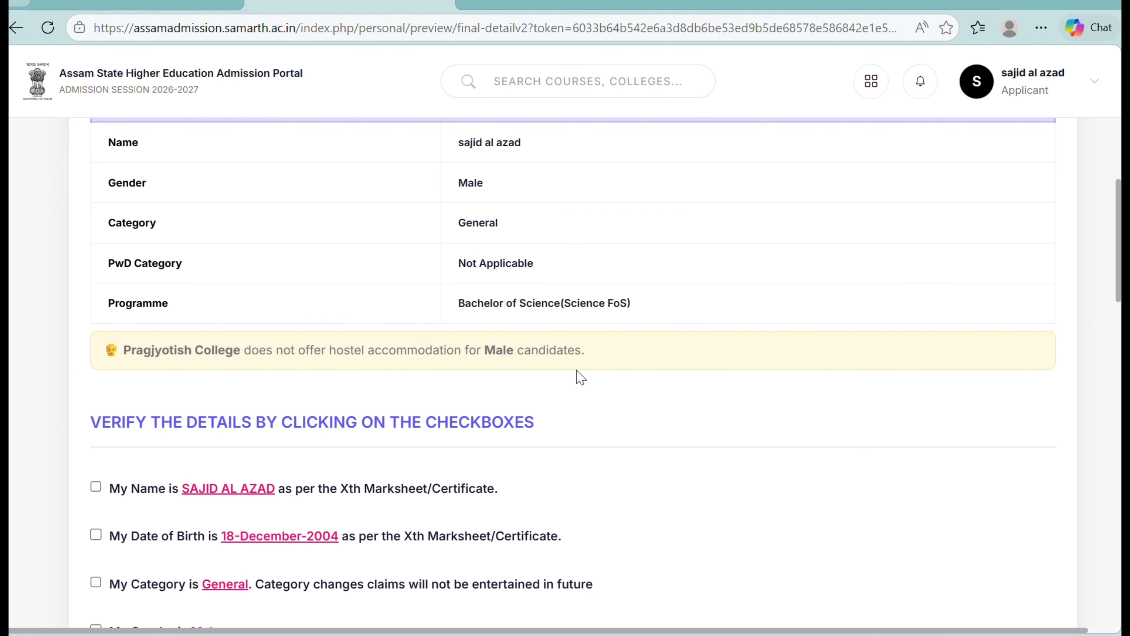
{"action": "scroll", "coordinate": [581, 379], "scroll_direction": "up", "scroll_amount": 1}
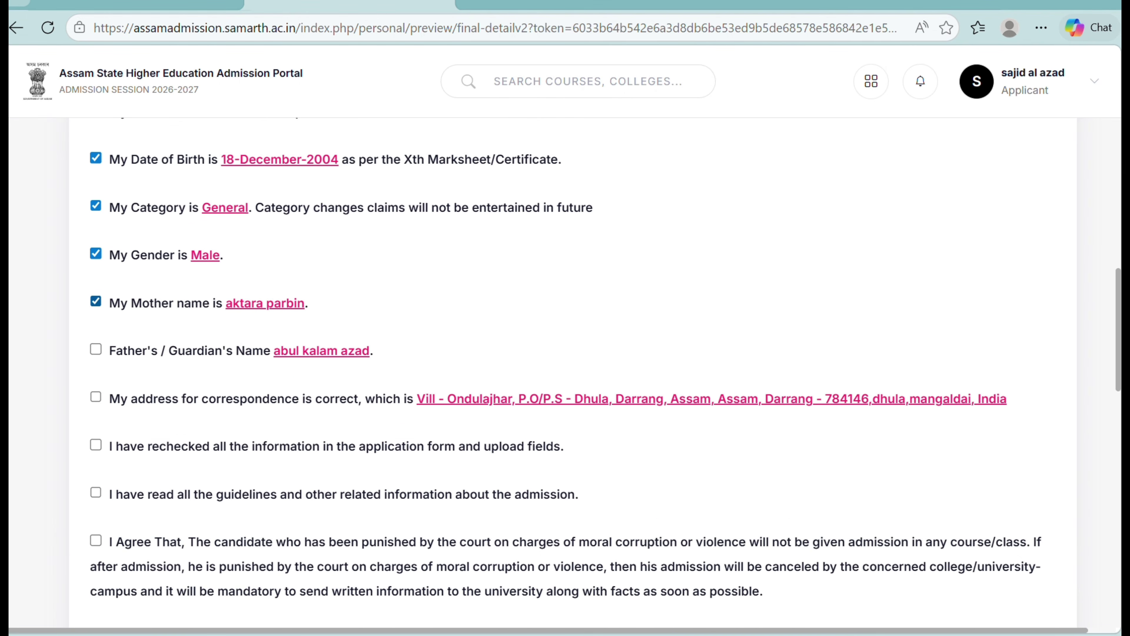
{"action": "scroll", "coordinate": [565, 369], "scroll_direction": "down", "scroll_amount": 1}
{"action": "left_click", "coordinate": [96, 321]}
{"action": "left_click", "coordinate": [95, 368]}
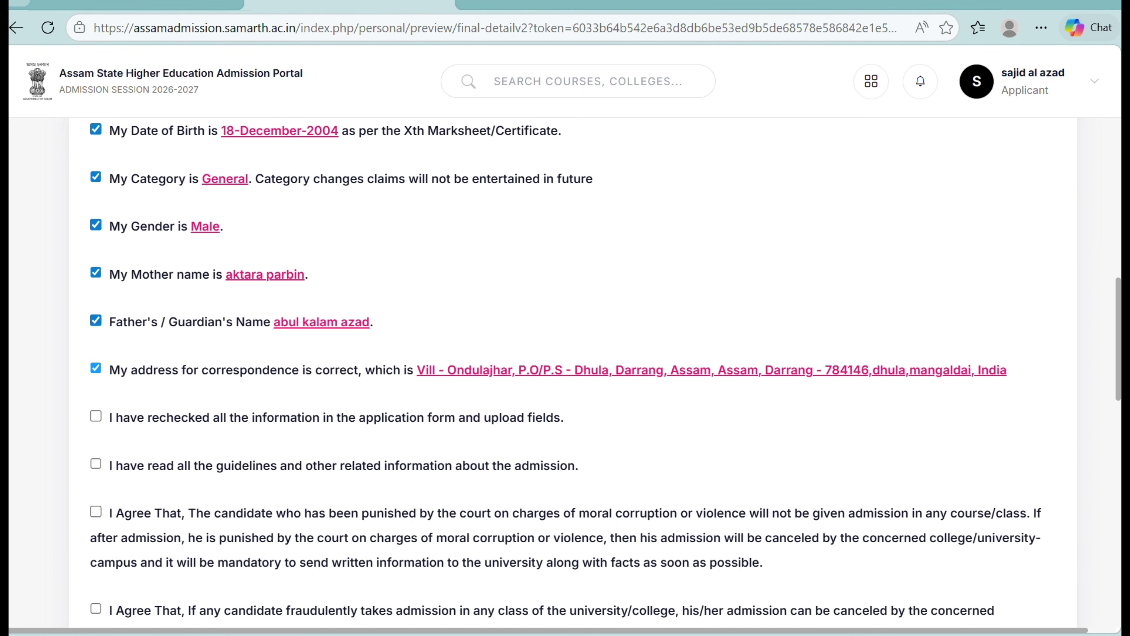
Confirm that the information was rechecked and the guidelines read, and agree to the moral corruption and fraudulent admission conditions
{"action": "left_click", "coordinate": [95, 416]}
{"action": "left_click", "coordinate": [96, 464]}
{"action": "scroll", "coordinate": [96, 463], "scroll_direction": "down", "scroll_amount": 1}
{"action": "left_click", "coordinate": [96, 422]}
{"action": "left_click", "coordinate": [96, 518]}
{"action": "scroll", "coordinate": [96, 515], "scroll_direction": "down", "scroll_amount": 2}
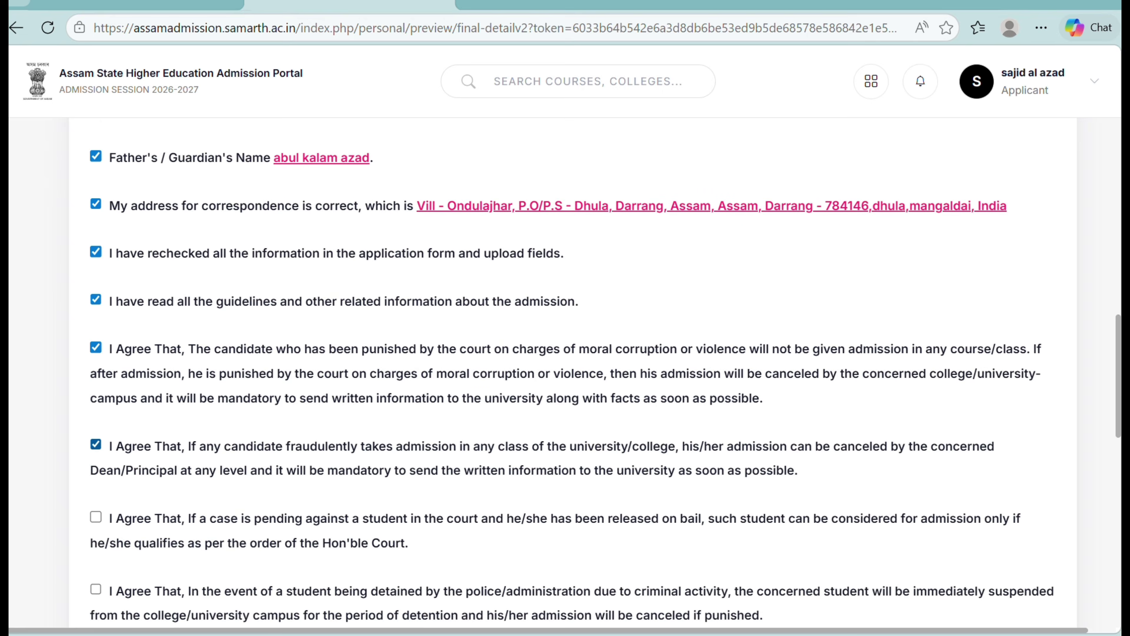
Agree to the pending court case and police detention conditions, and accept the final declaration that all statements are true
{"action": "scroll", "coordinate": [96, 515], "scroll_direction": "down", "scroll_amount": 1}
{"action": "left_click", "coordinate": [95, 475]}
{"action": "scroll", "coordinate": [96, 475], "scroll_direction": "down", "scroll_amount": 2}
{"action": "left_click", "coordinate": [96, 368]}
{"action": "left_click", "coordinate": [95, 442]}
Submit the application with Taking Service from csc left at NO
{"action": "scroll", "coordinate": [95, 442], "scroll_direction": "down", "scroll_amount": 2}
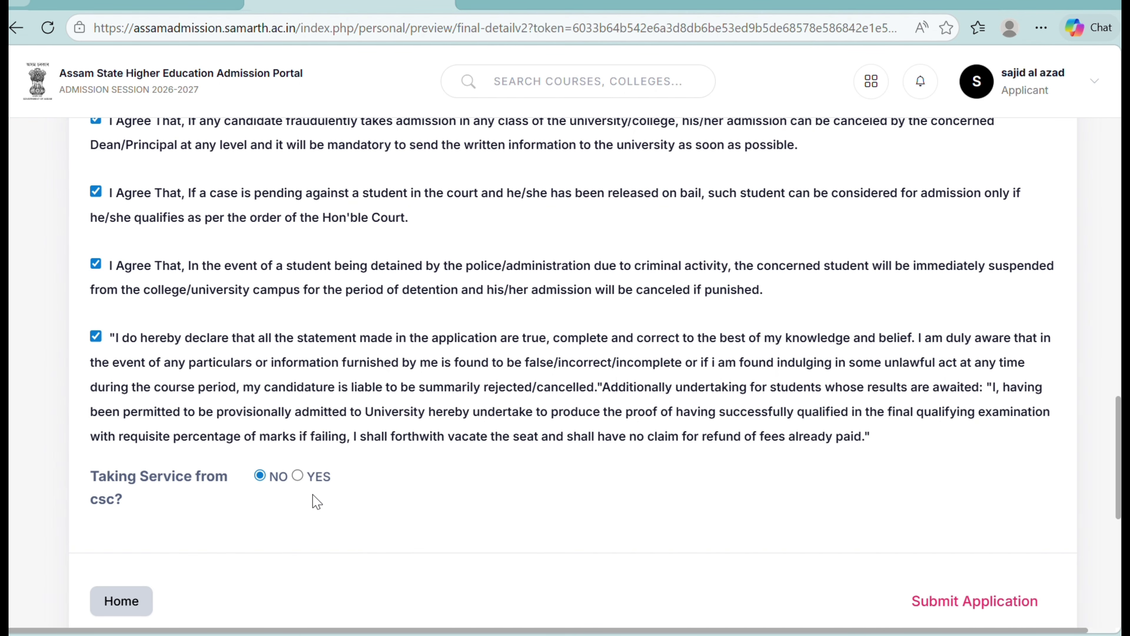
{"action": "scroll", "coordinate": [332, 499], "scroll_direction": "down", "scroll_amount": 3}
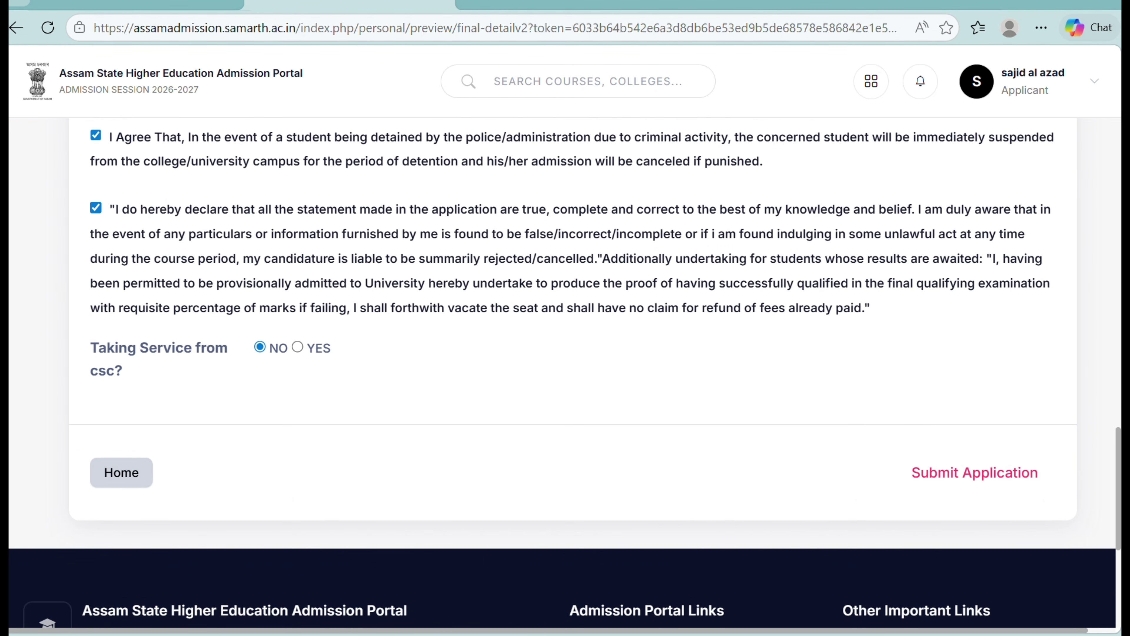
{"action": "scroll", "coordinate": [371, 574], "scroll_direction": "up", "scroll_amount": 1}
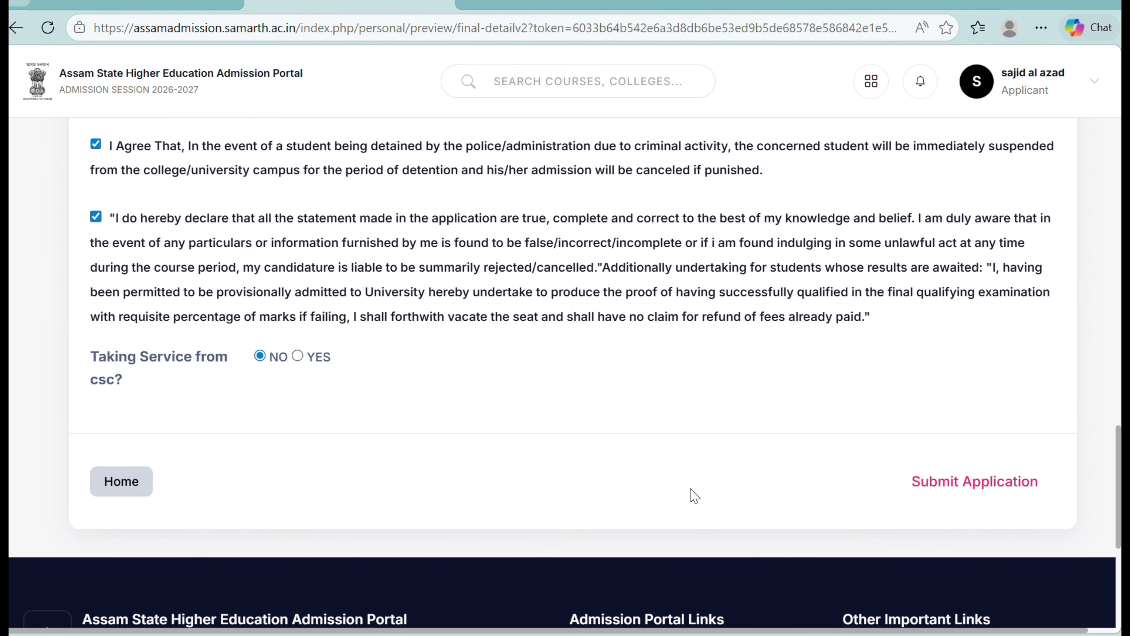
{"action": "left_click", "coordinate": [973, 484]}
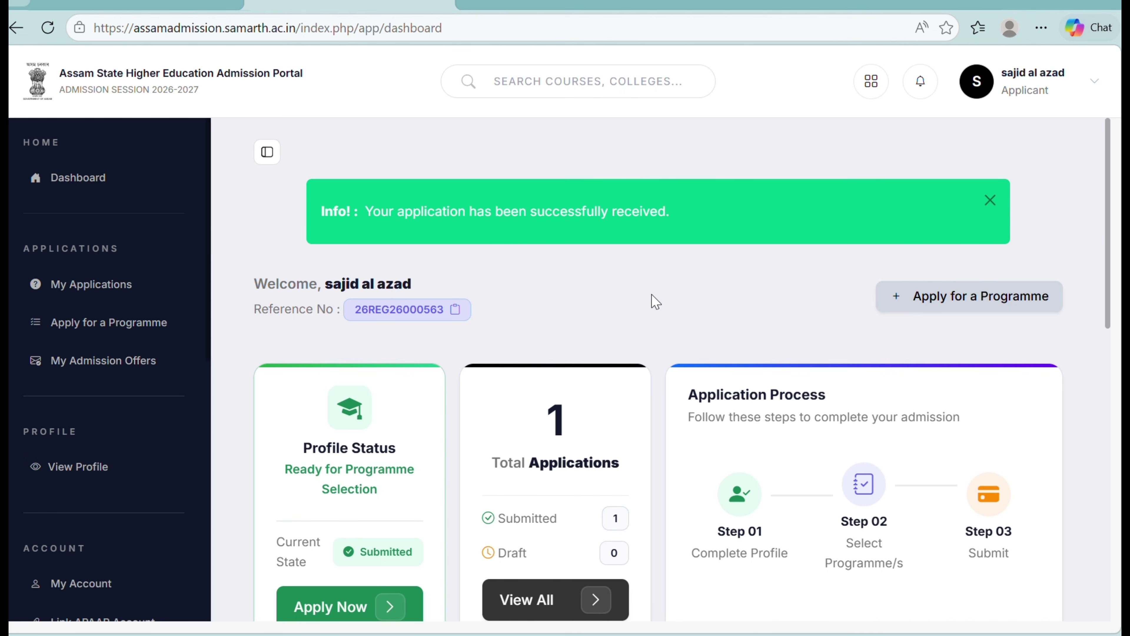
View all applications from the dashboard and review the submitted Bachelor of Science entry's college, subjects, status and print option
{"action": "scroll", "coordinate": [654, 301], "scroll_direction": "down", "scroll_amount": 5}
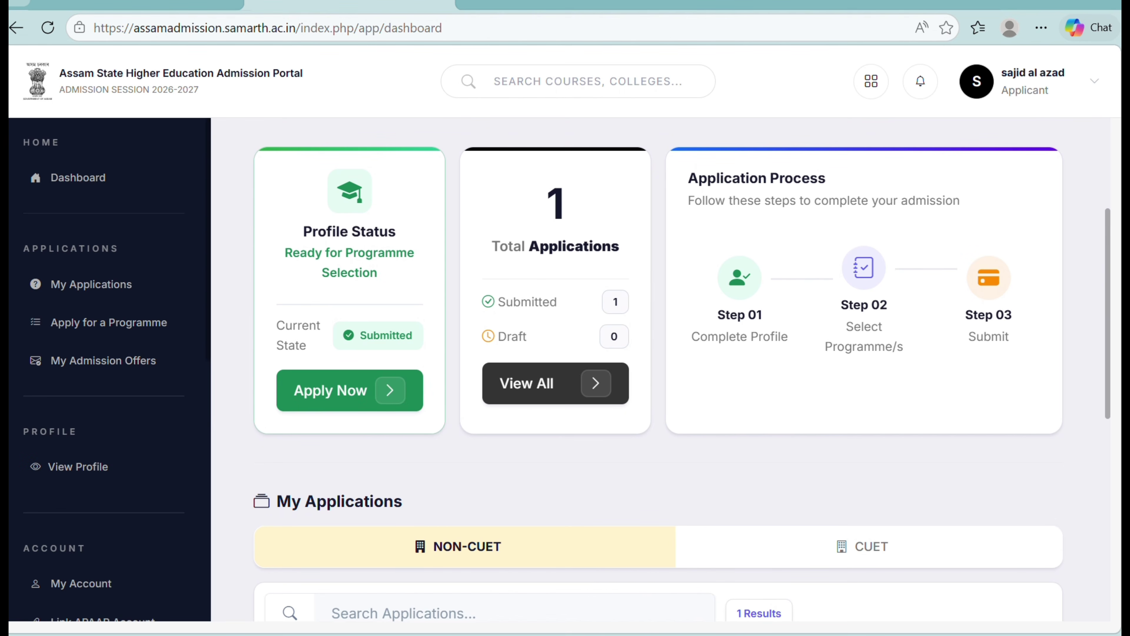
{"action": "left_click", "coordinate": [610, 310]}
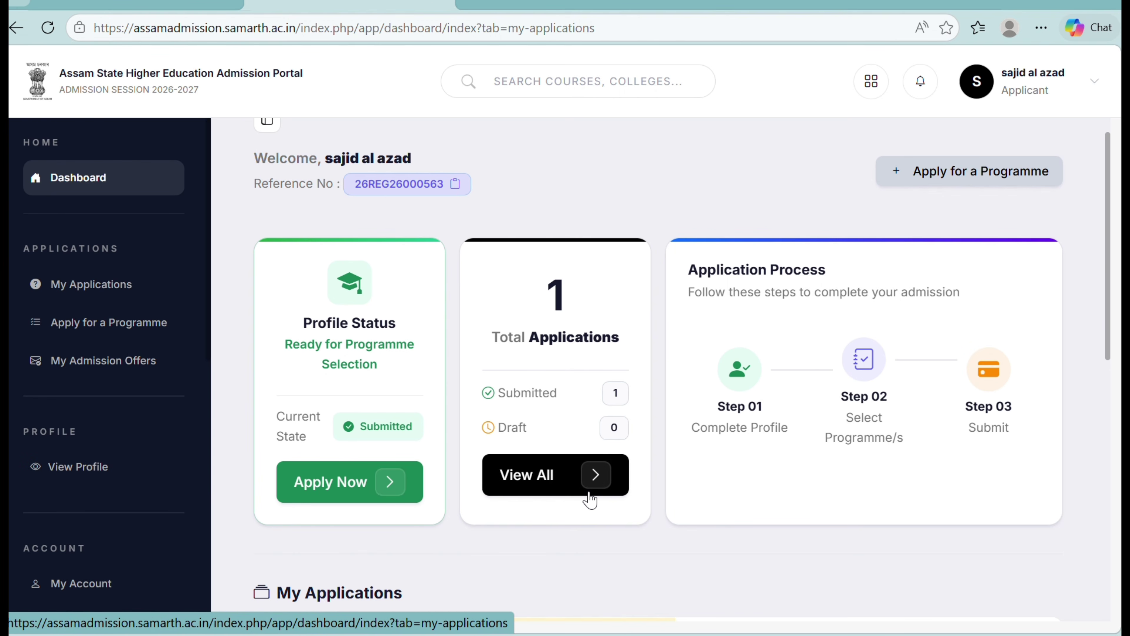
{"action": "left_click", "coordinate": [604, 482]}
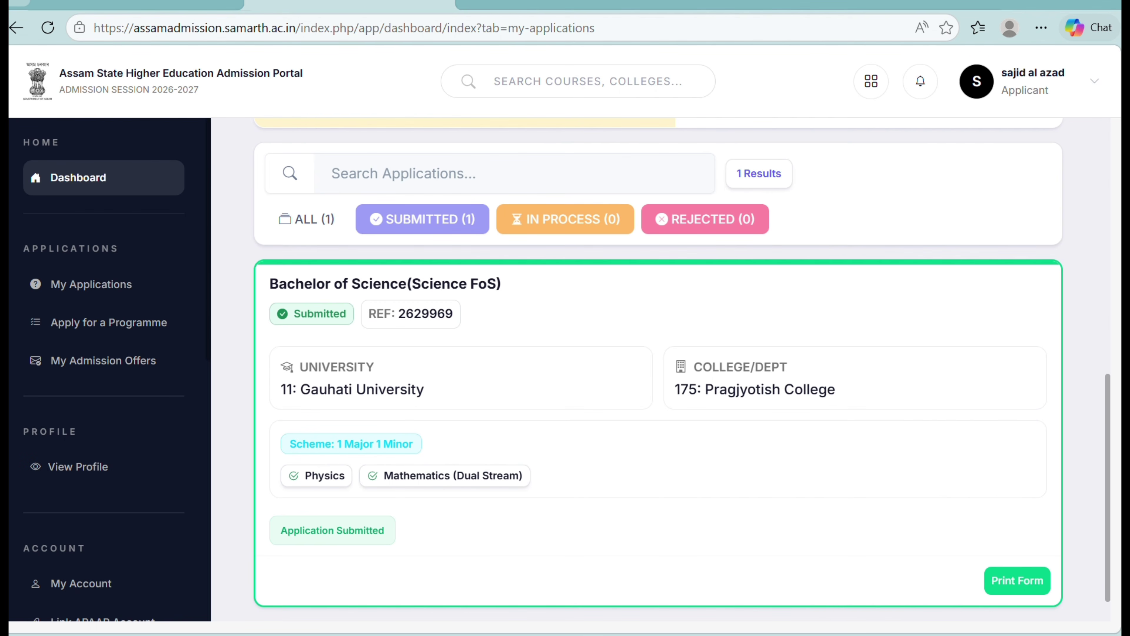
{"action": "scroll", "coordinate": [915, 581], "scroll_direction": "down", "scroll_amount": 1}
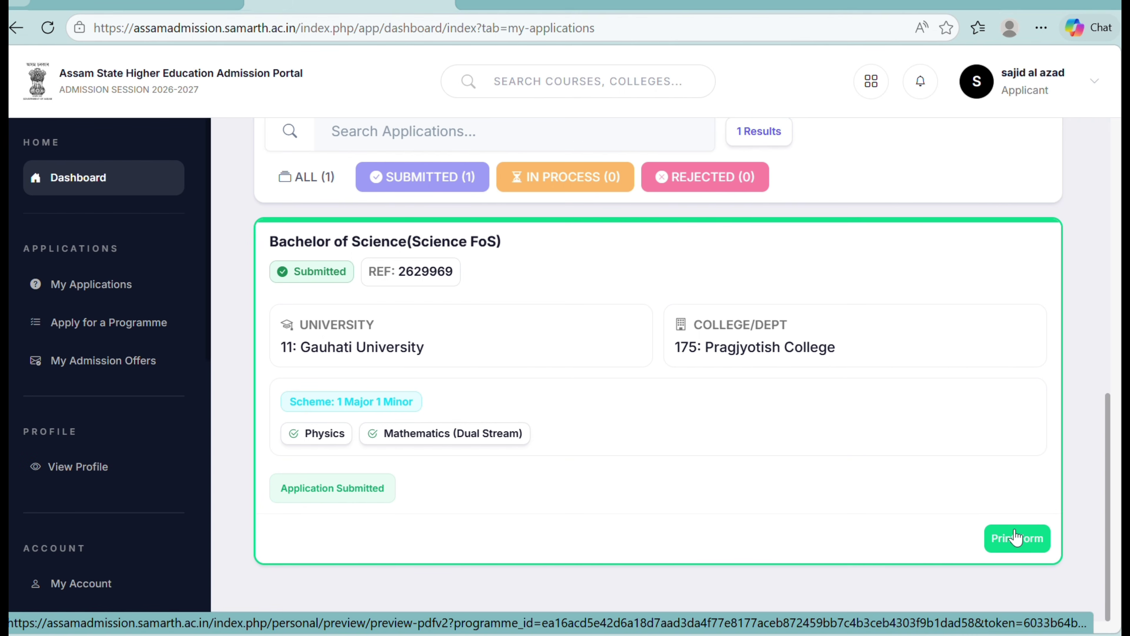
{"action": "scroll", "coordinate": [1011, 419], "scroll_direction": "up", "scroll_amount": 4}
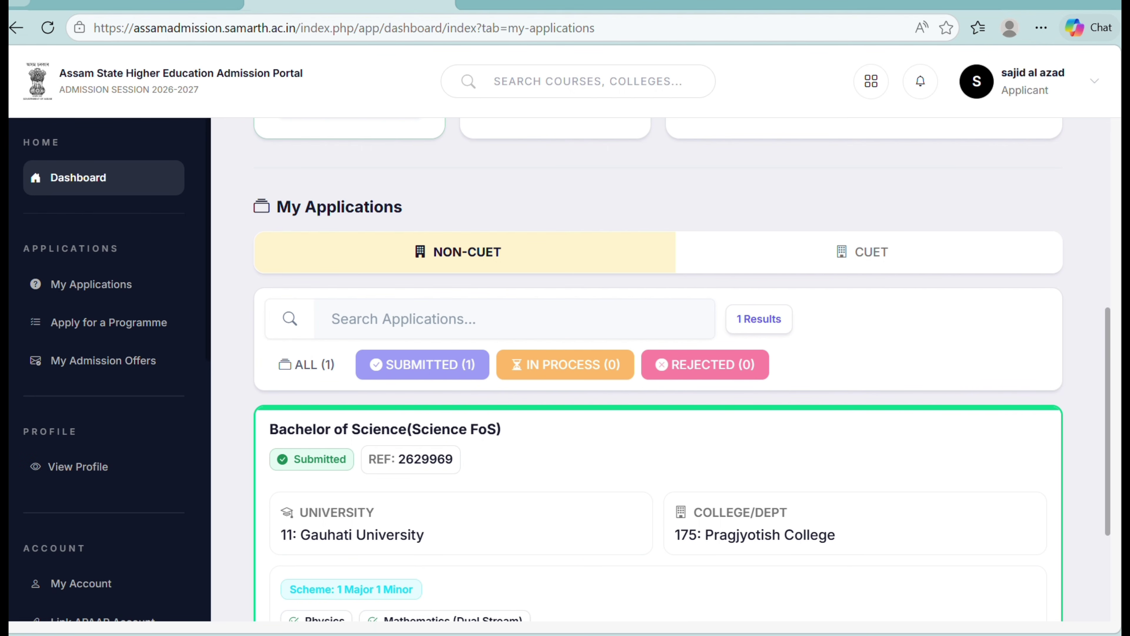
{"action": "scroll", "coordinate": [658, 369], "scroll_direction": "down", "scroll_amount": 1}
{"action": "scroll", "coordinate": [657, 369], "scroll_direction": "down", "scroll_amount": 3}
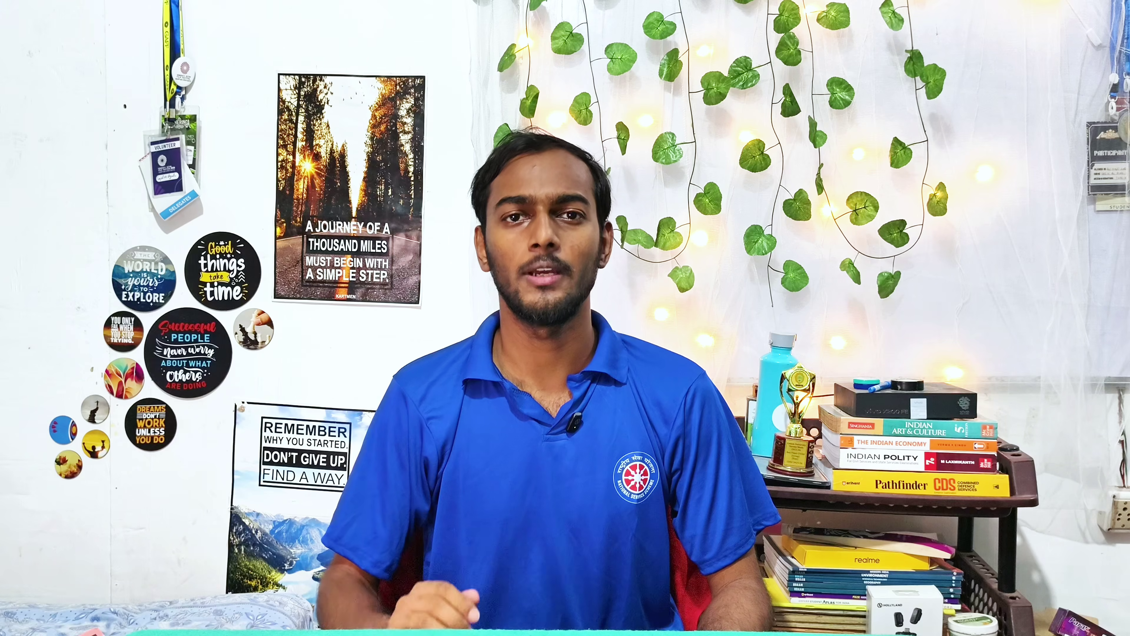